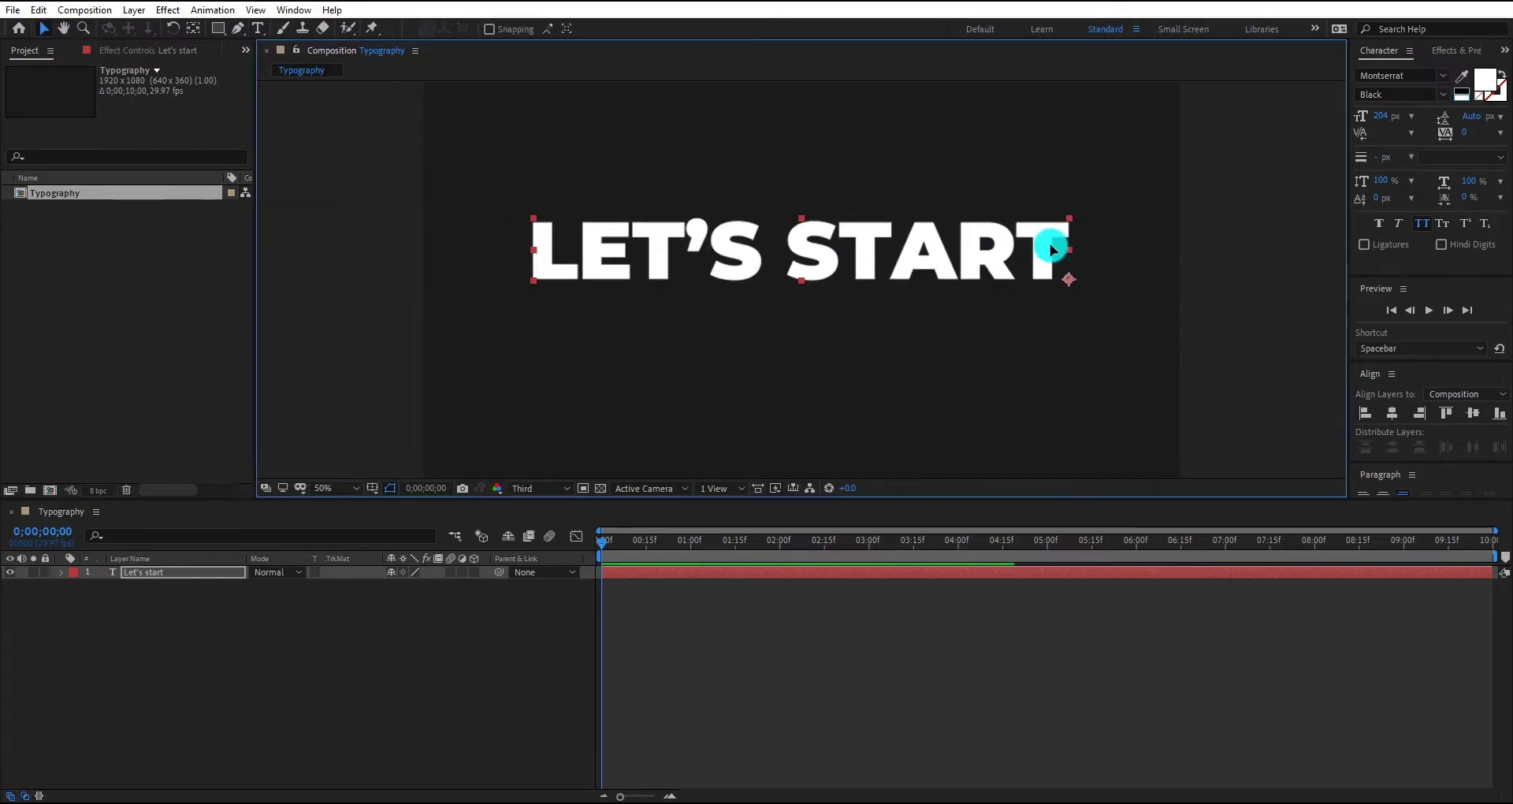
Set the font size of the LET'S START text to 115 px.
mouse_move(1375, 119)
mouse_down()
mouse_move(1332, 129)
mouse_move(1377, 123)
mouse_up()
text(1)
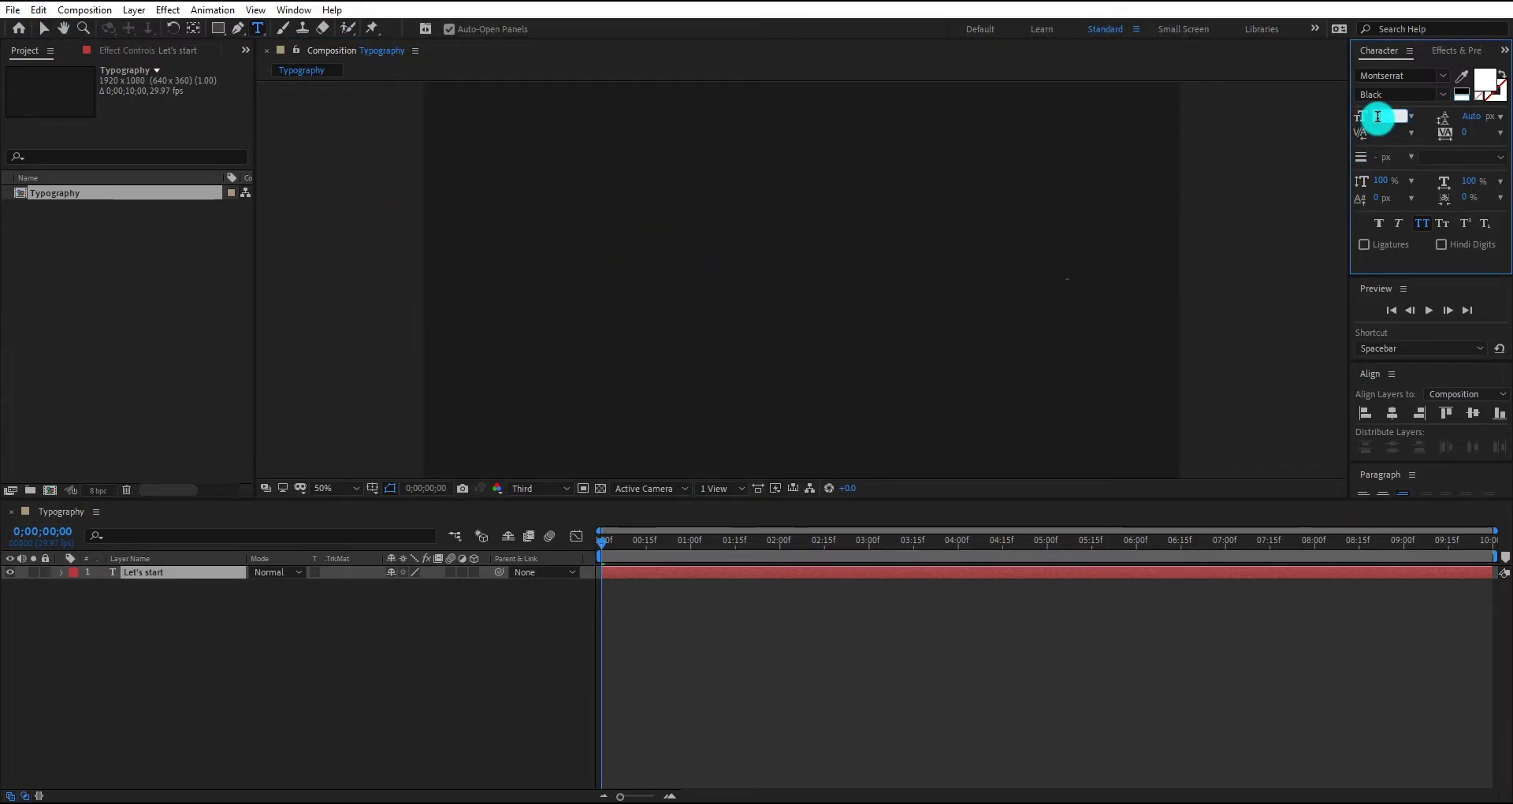
key(BackSpace)
text(20)
key(Return)
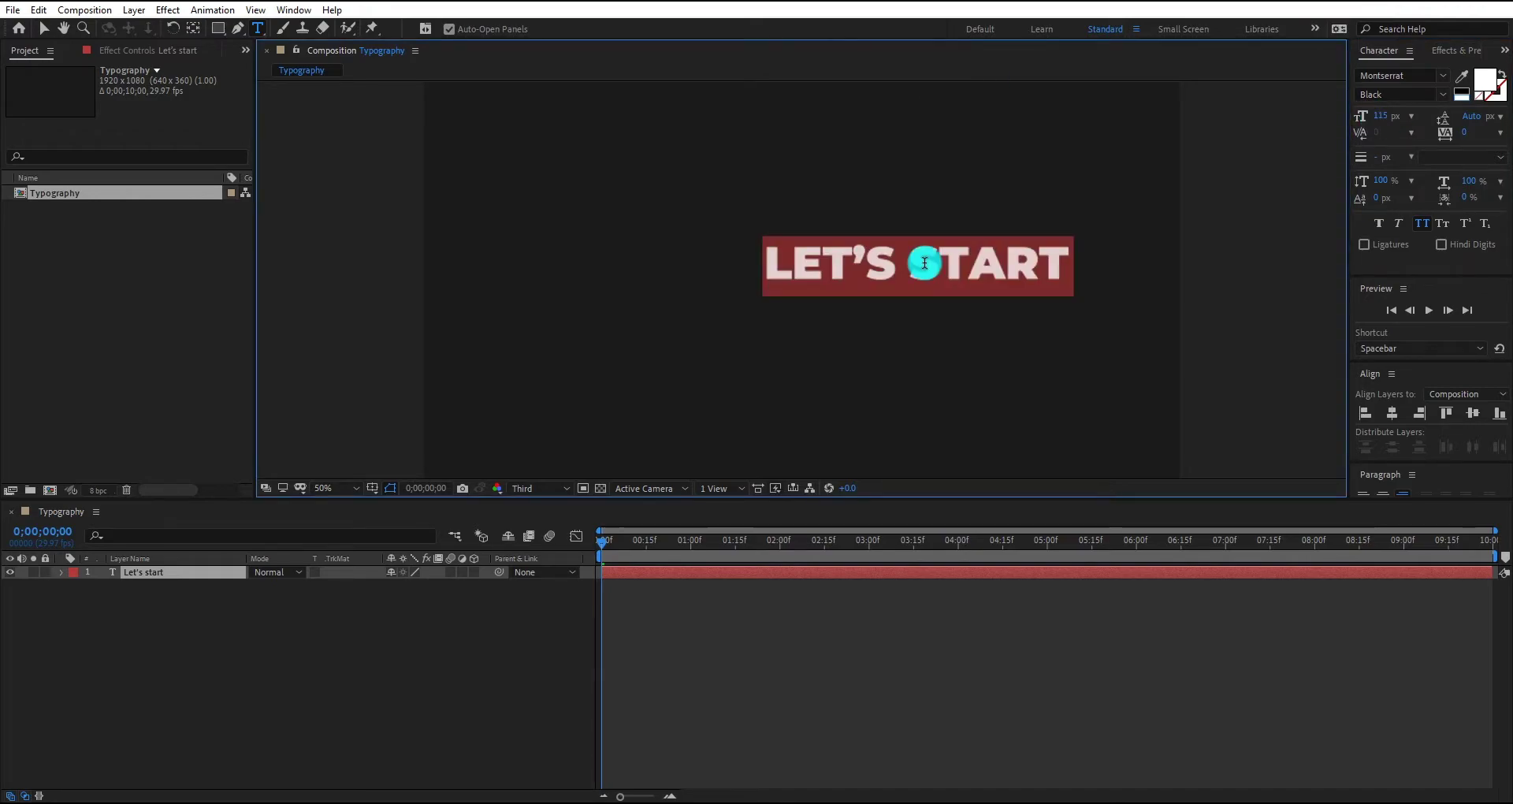
Change the font style of the word LET'S to Light and the word START to Bold.
drag(925, 263, 708, 264)
click(1439, 92)
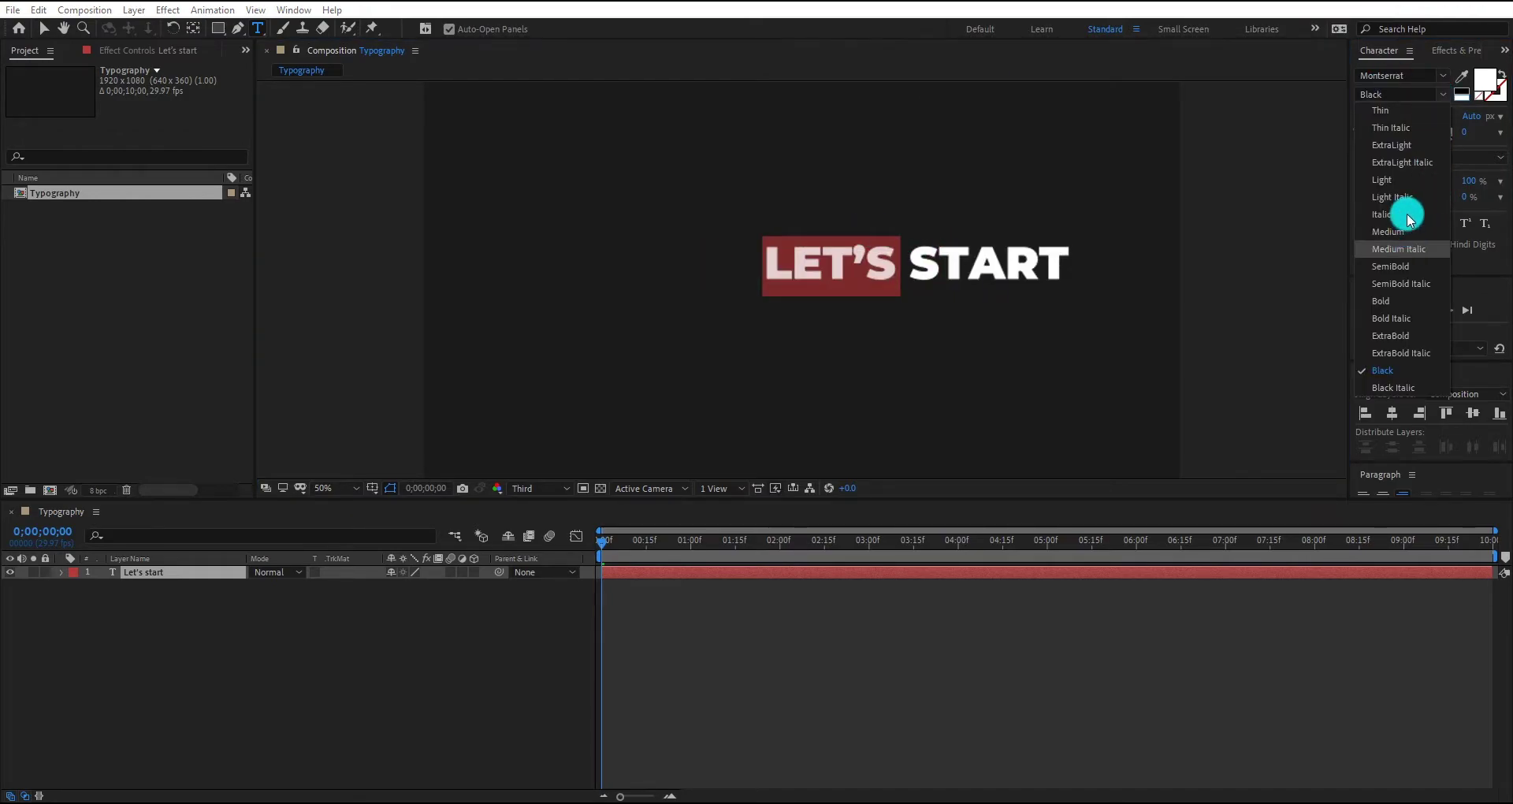
click(1399, 179)
drag(915, 264, 1086, 264)
click(1440, 92)
click(1444, 109)
click(1433, 98)
click(1422, 220)
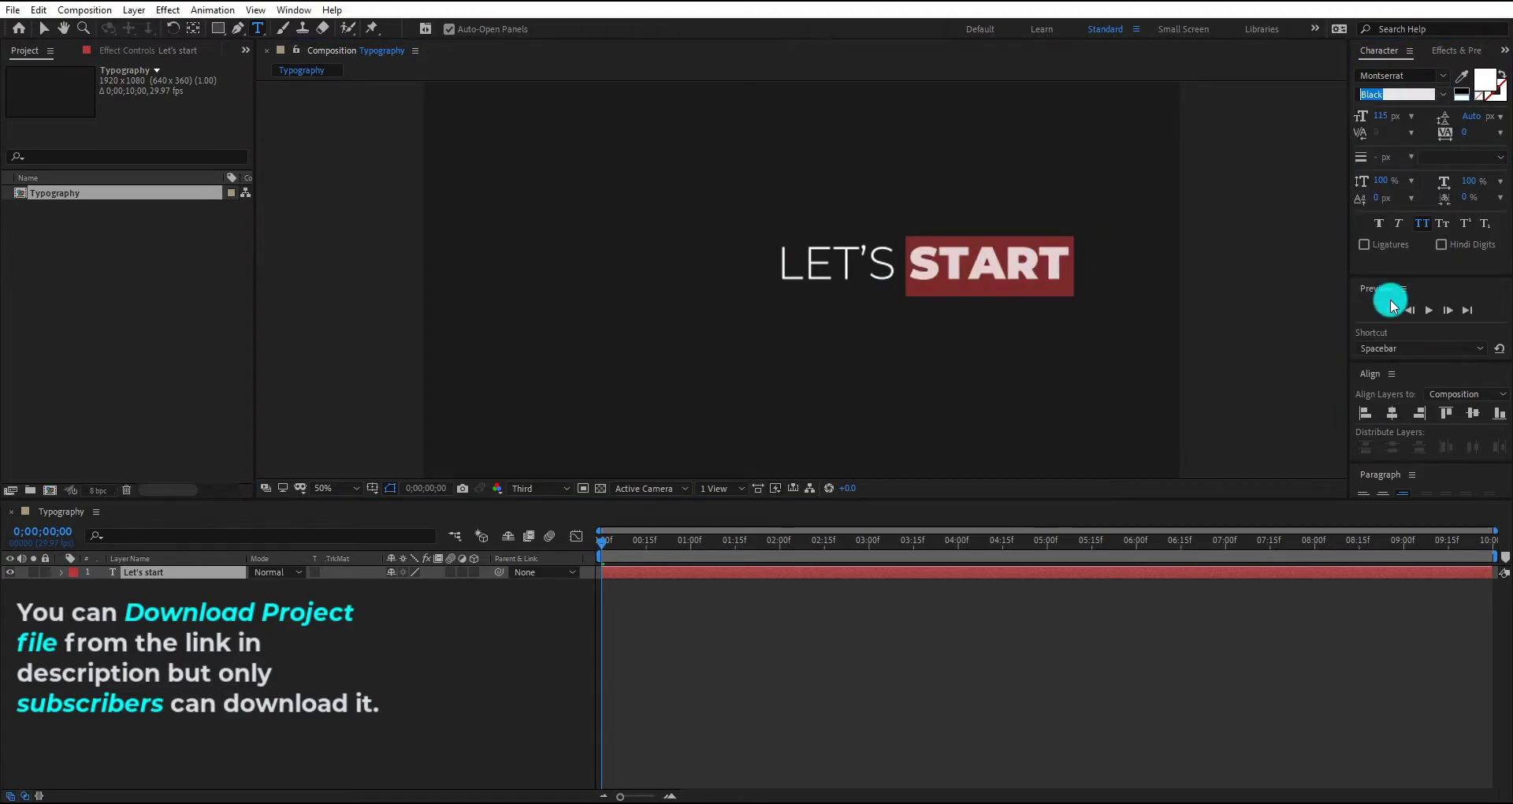
click(1043, 273)
click(44, 28)
Set the preview resolution to Full and centre the LET'S START text horizontally in the composition.
click(538, 488)
click(526, 517)
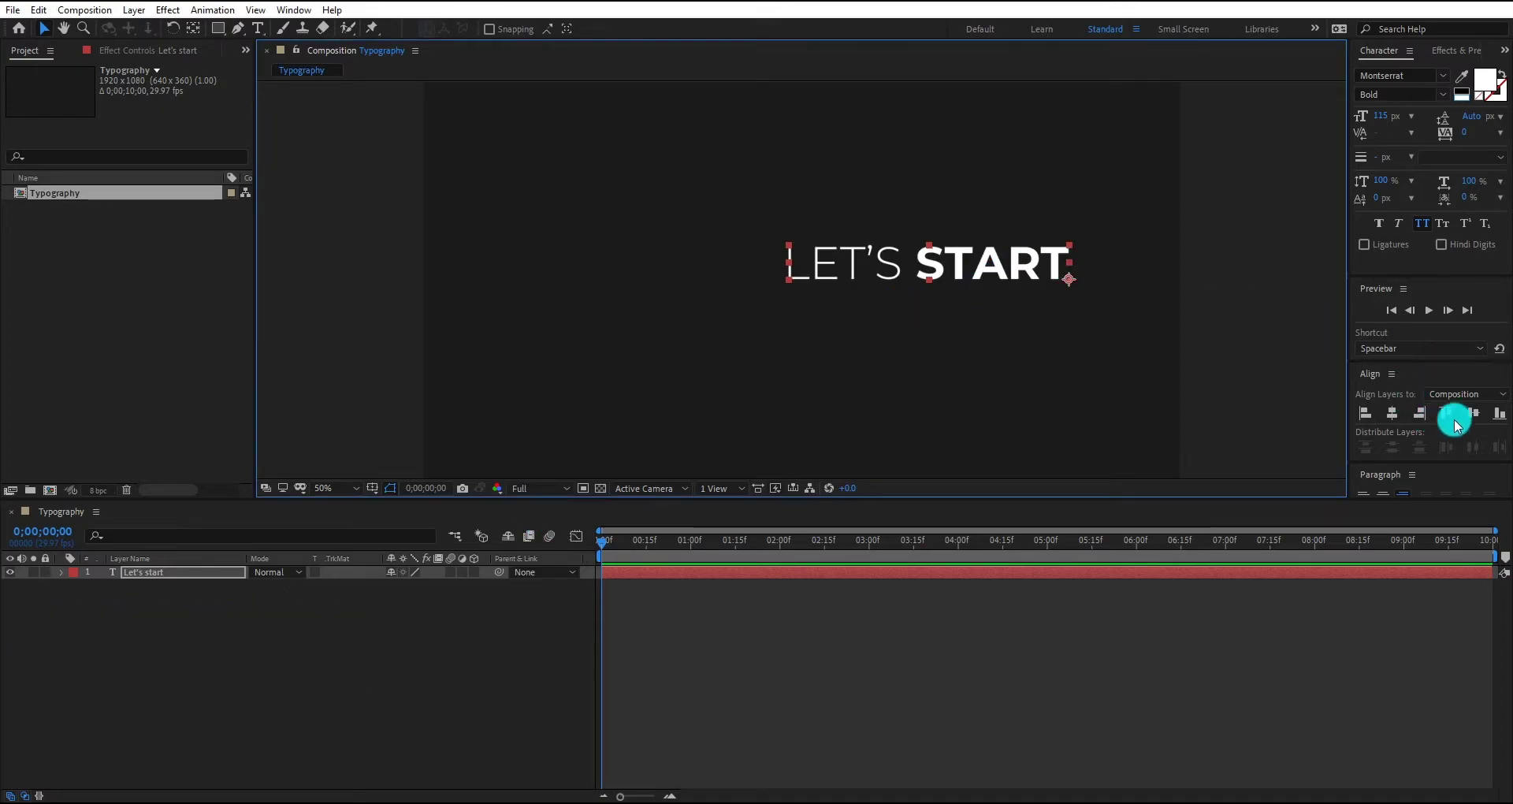
click(1392, 413)
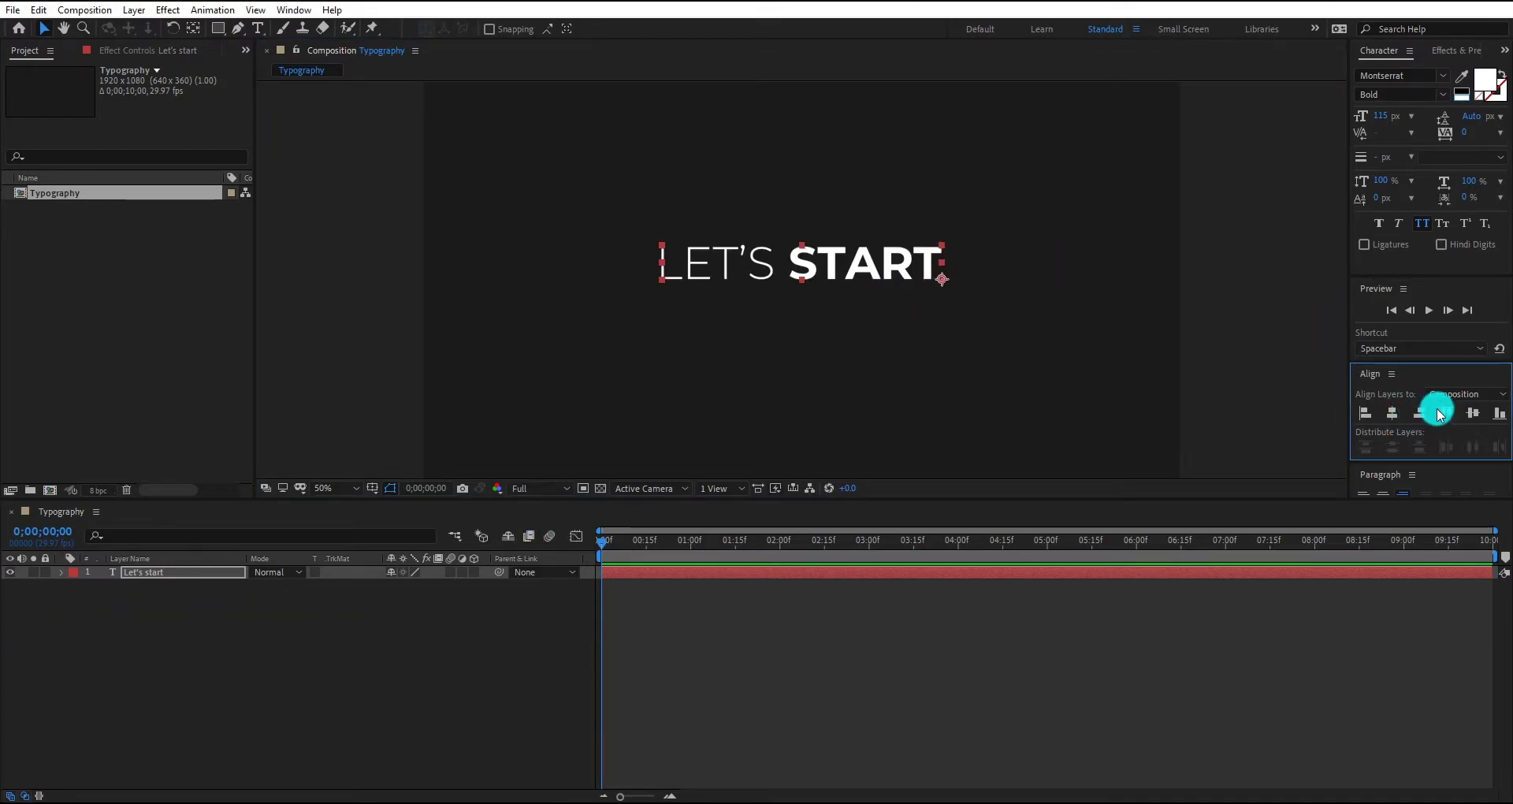
Add a "Very easy" text layer directly beneath LET'S START and align the horizontal centres of both text layers.
click(258, 29)
click(684, 326)
text(Very easy)
click(43, 28)
drag(666, 320, 923, 316)
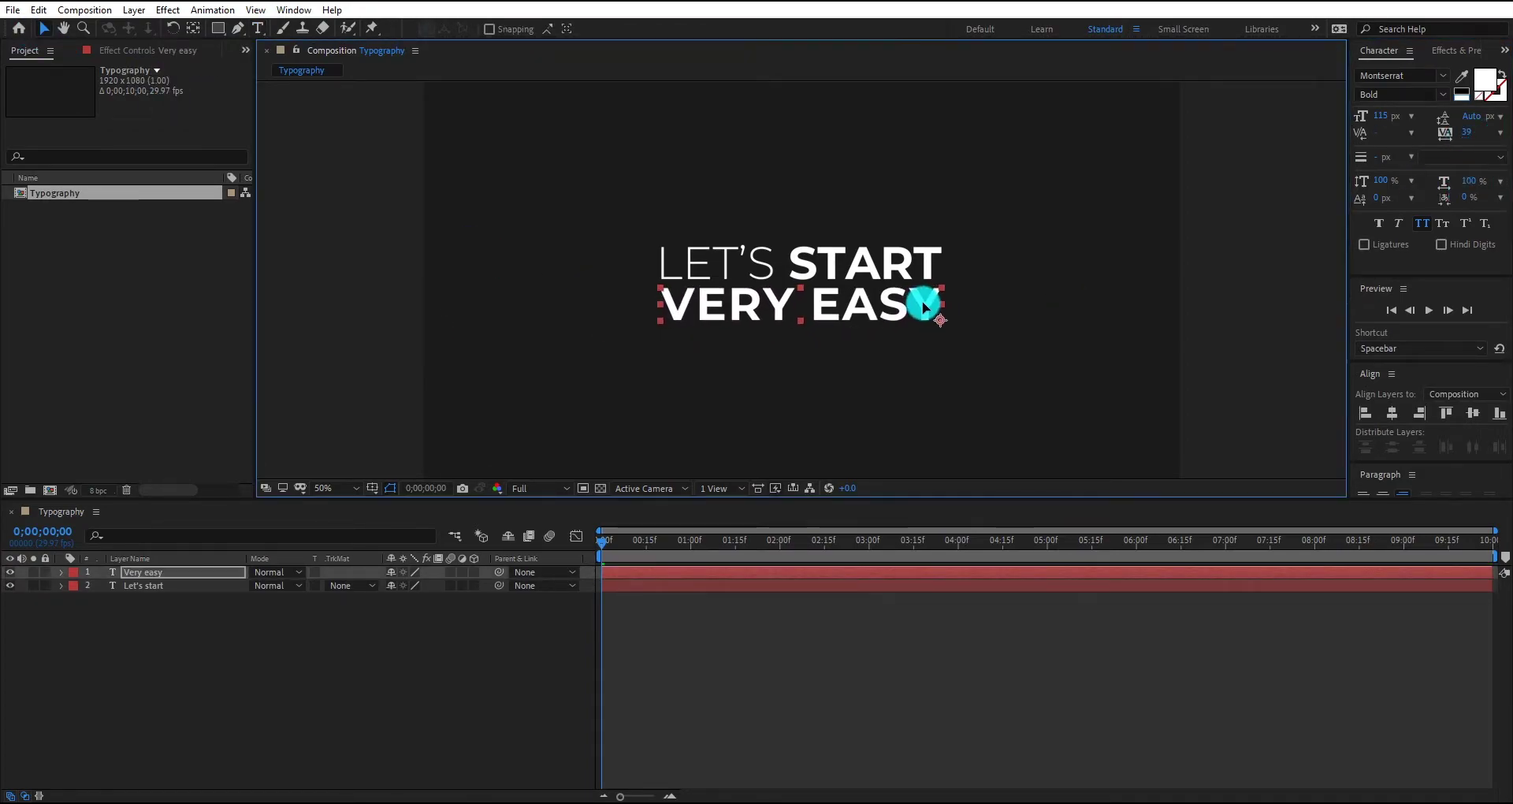
shift+click(918, 272)
click(1393, 413)
Show the rulers and place horizontal guides along the baselines of LET'S START and VERY EASY.
key(ctrl+r)
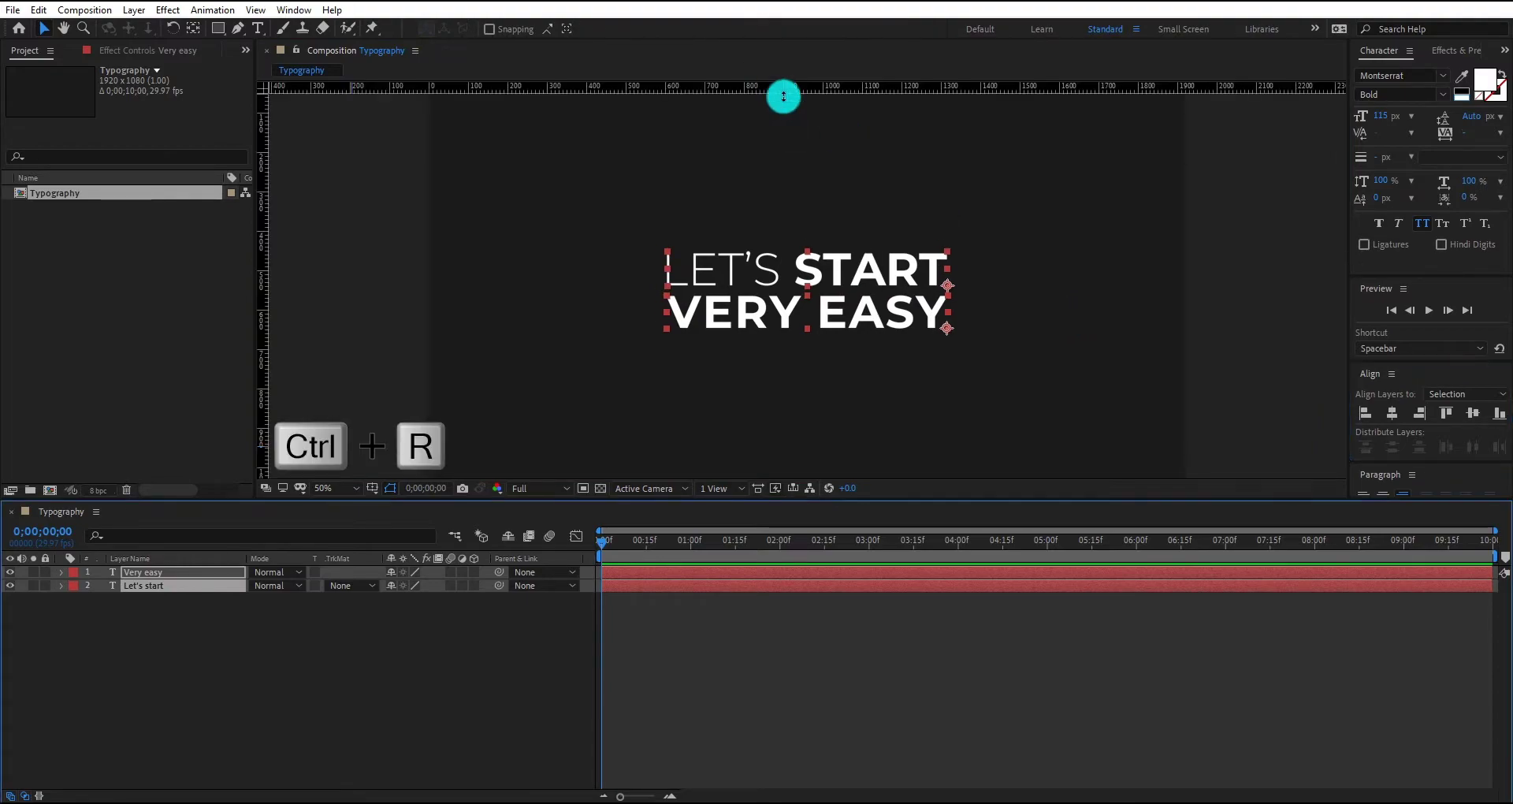
drag(810, 87, 840, 370)
drag(813, 84, 827, 412)
scroll(825, 328, down, 4)
scroll(834, 331, up, 4)
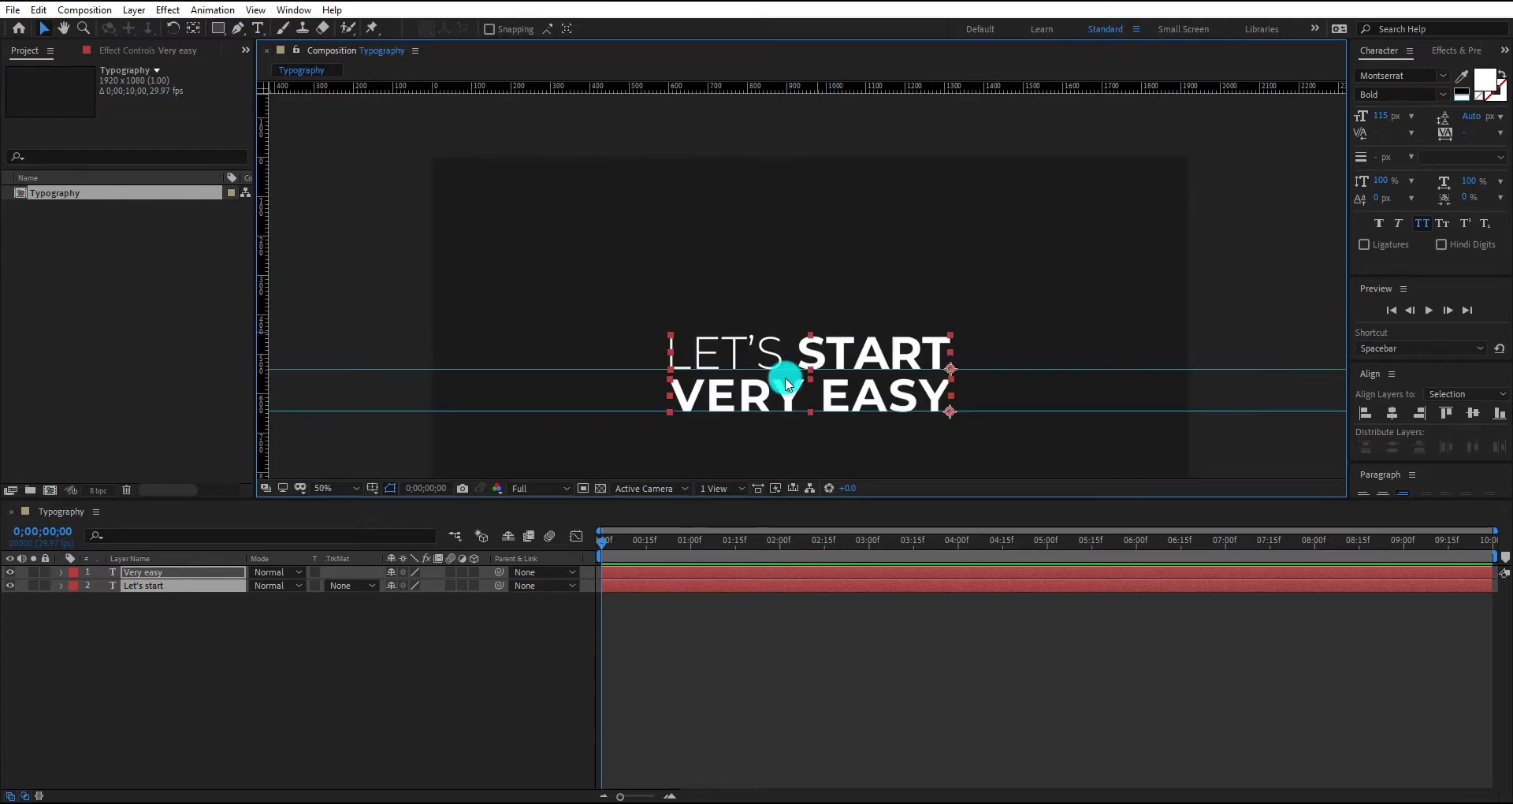
click(353, 488)
click(342, 409)
click(346, 707)
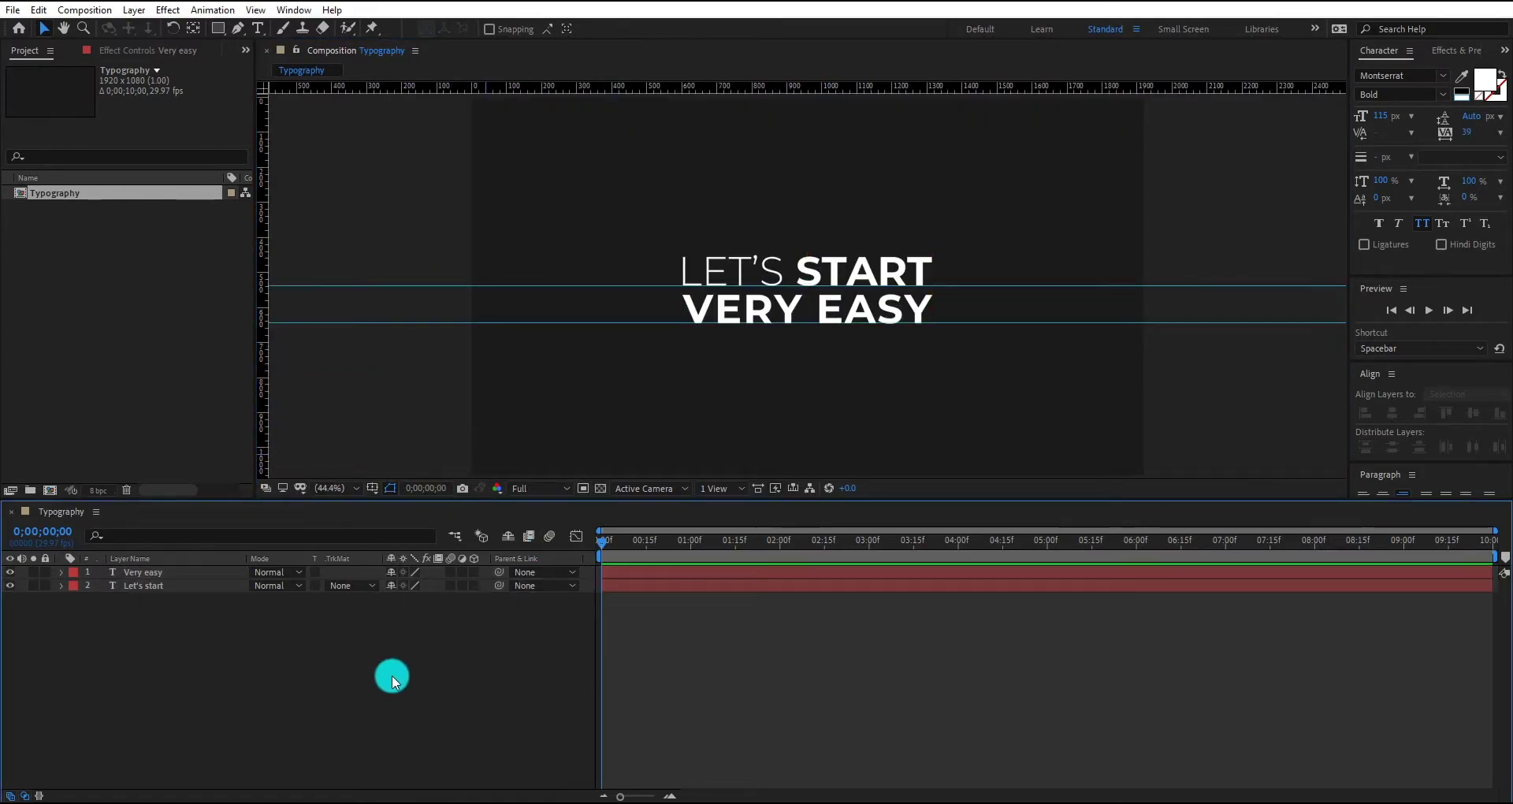
Hide the Very easy layer and move the Let's start anchor point to the text's horizontal centre, just above the composition frame.
click(162, 575)
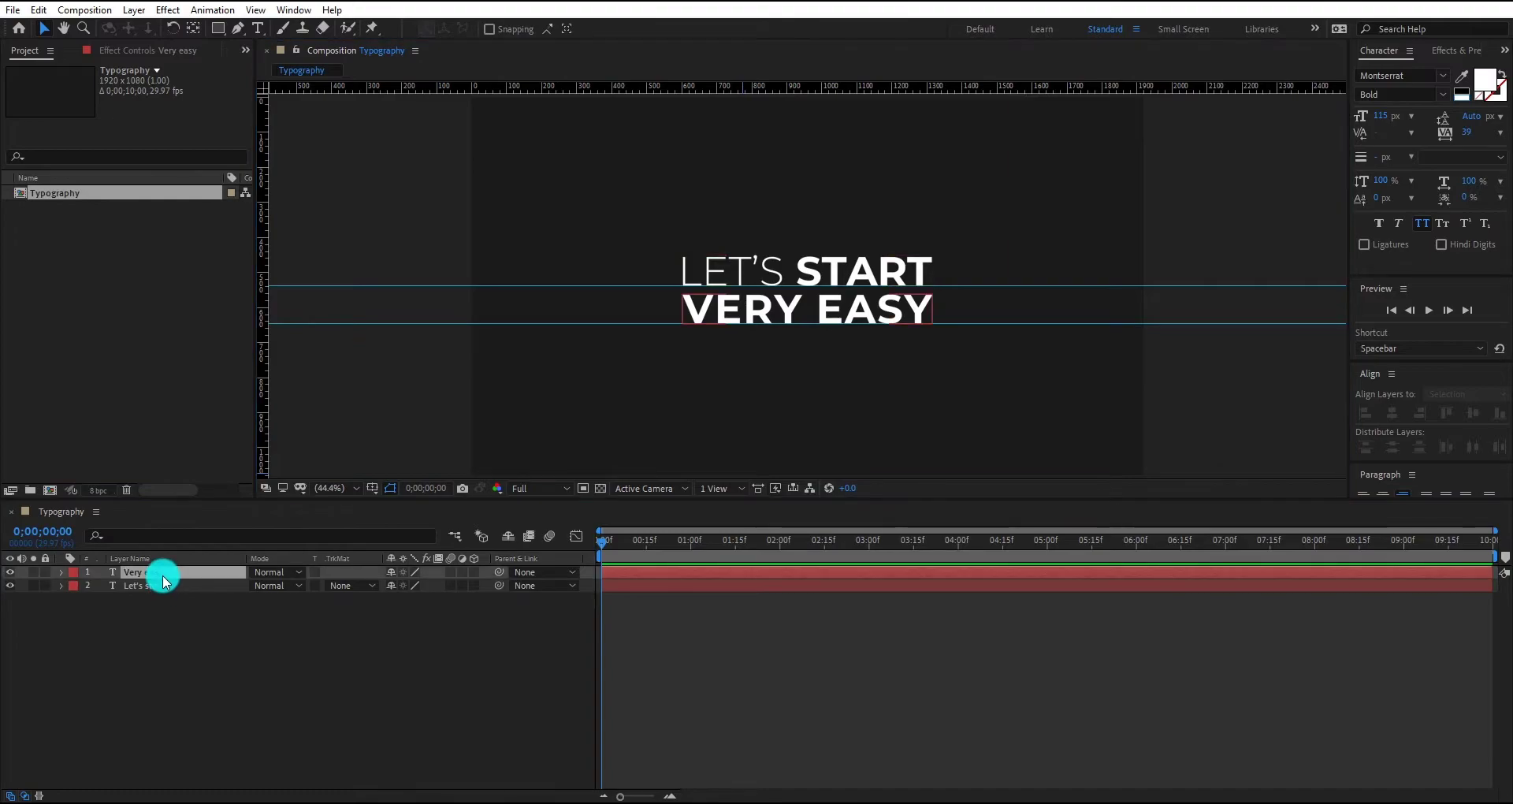
click(11, 573)
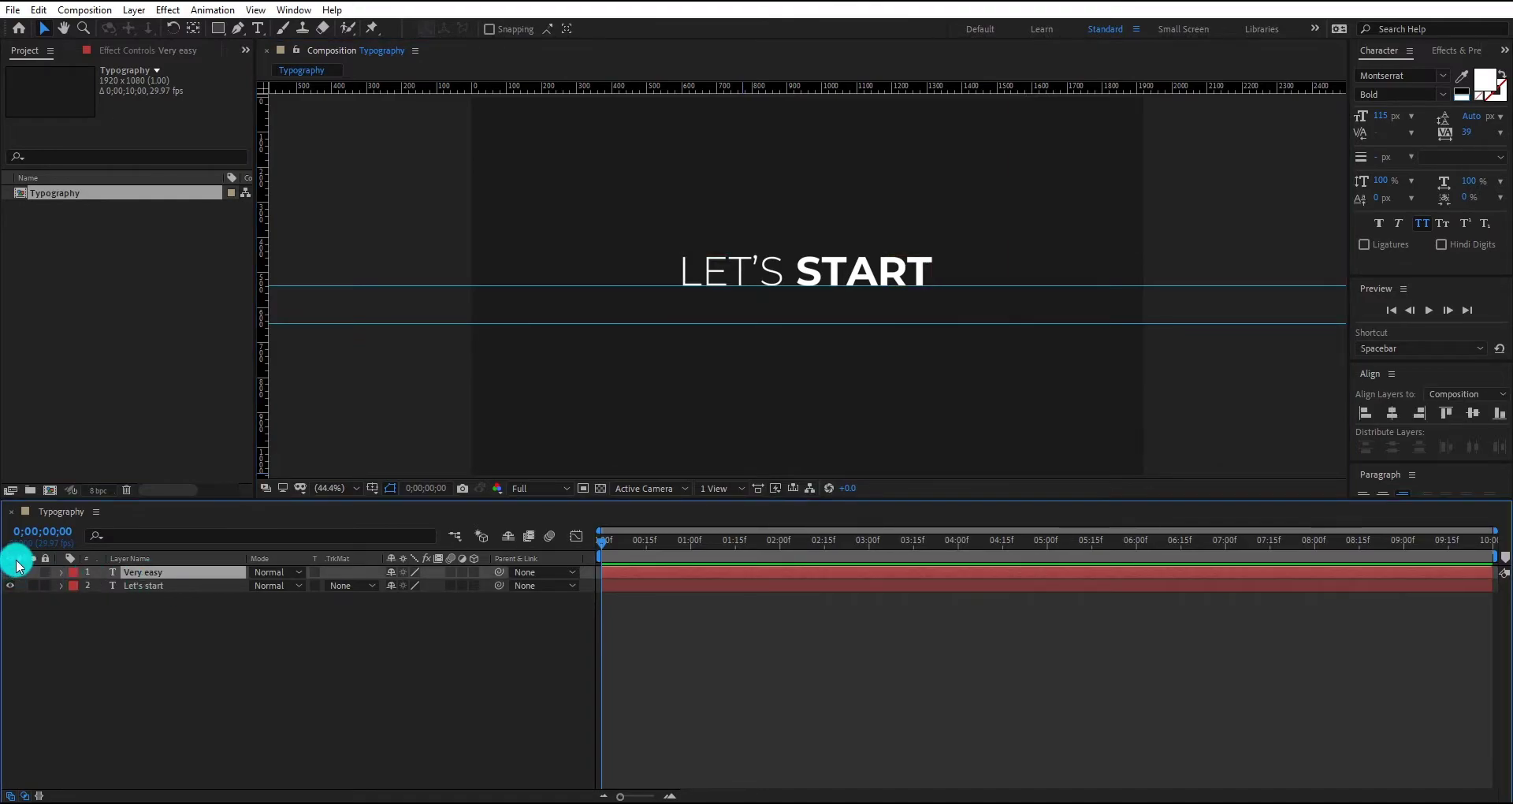
click(189, 588)
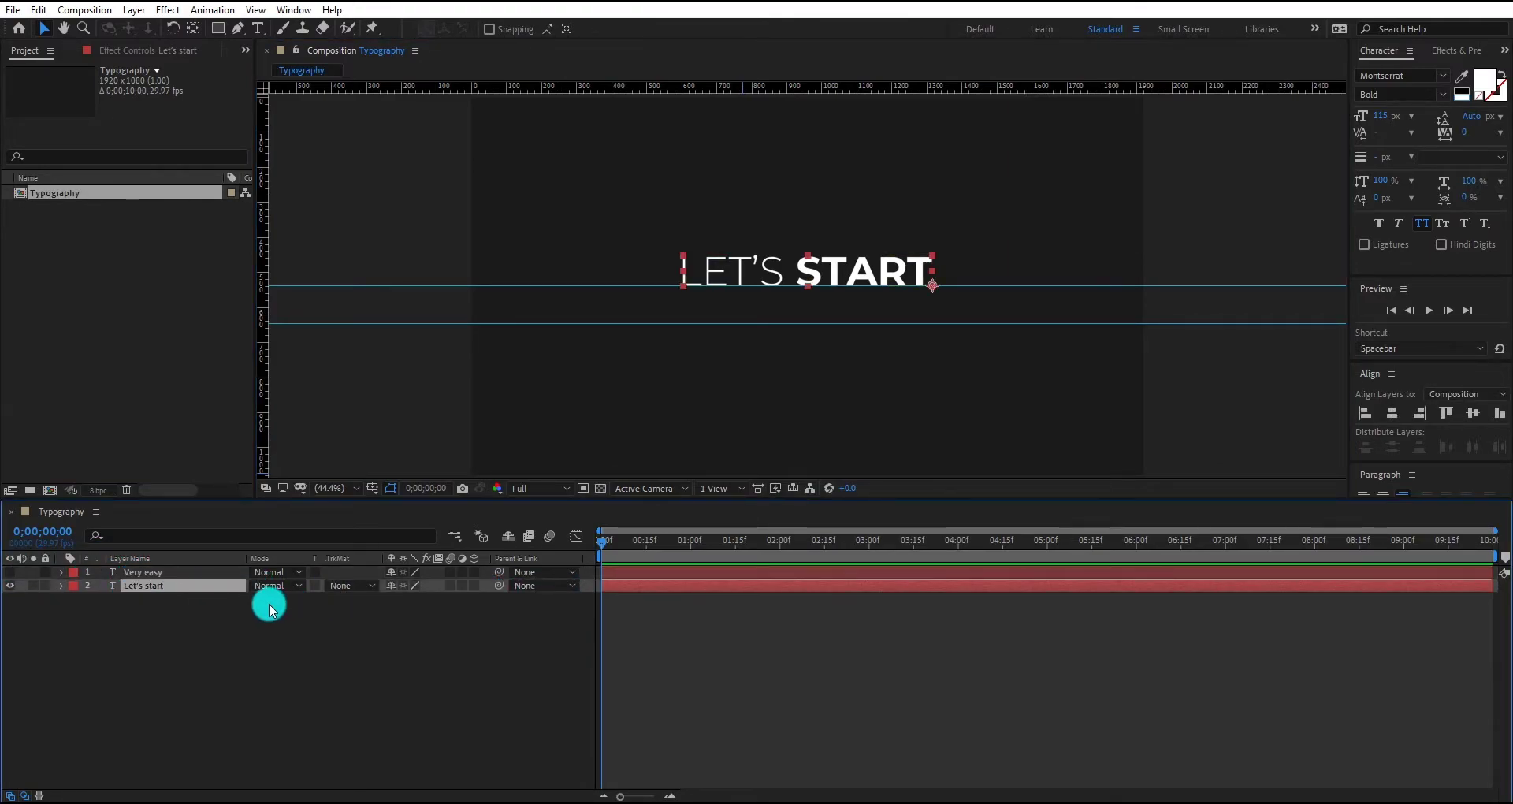
key(y)
drag(933, 287, 826, 273)
scroll(806, 160, down, 2)
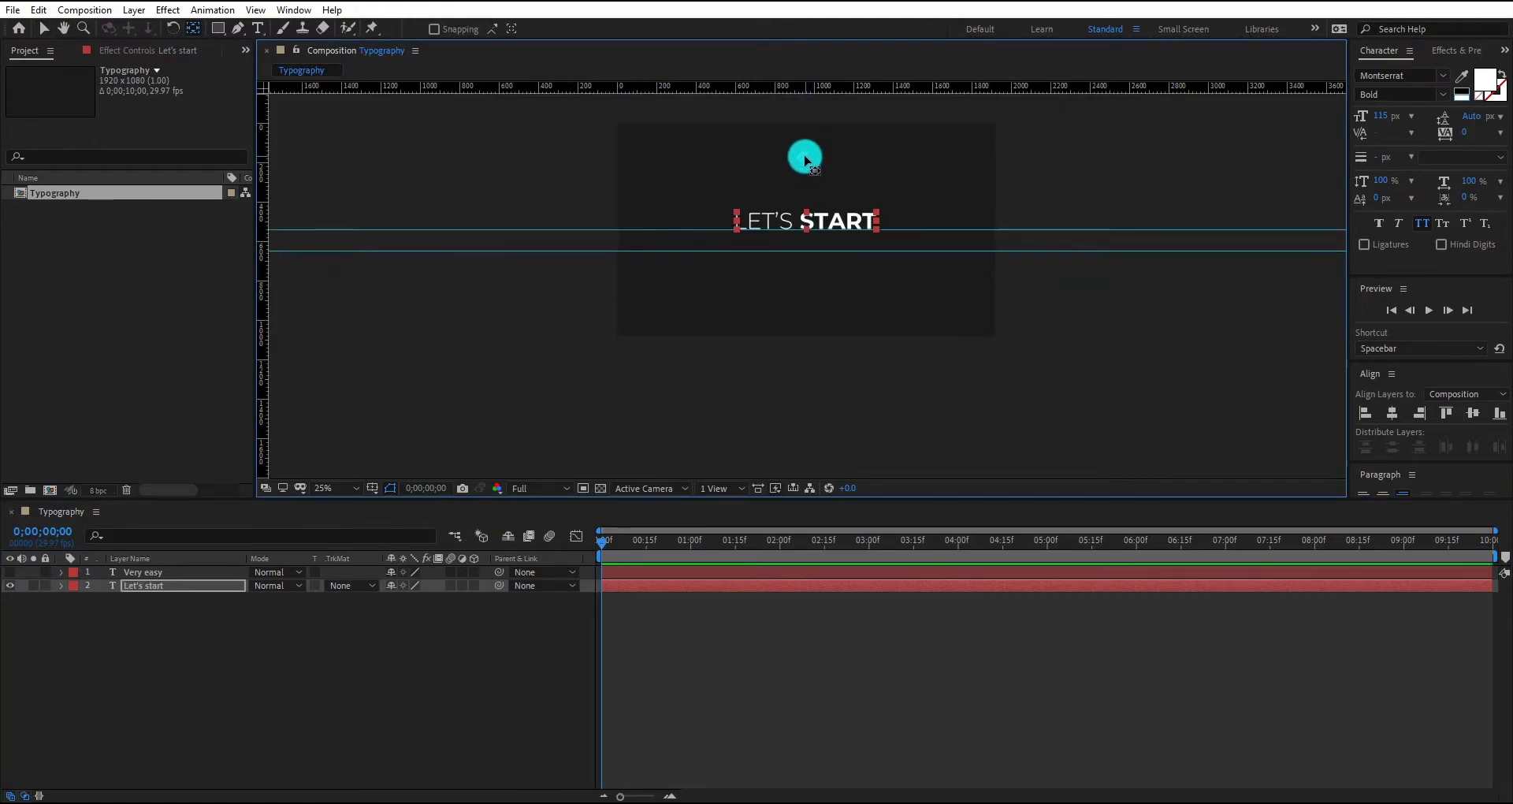
drag(805, 115, 807, 112)
key(space)
drag(800, 278, 804, 324)
scroll(807, 328, up, 2)
scroll(808, 327, down, 2)
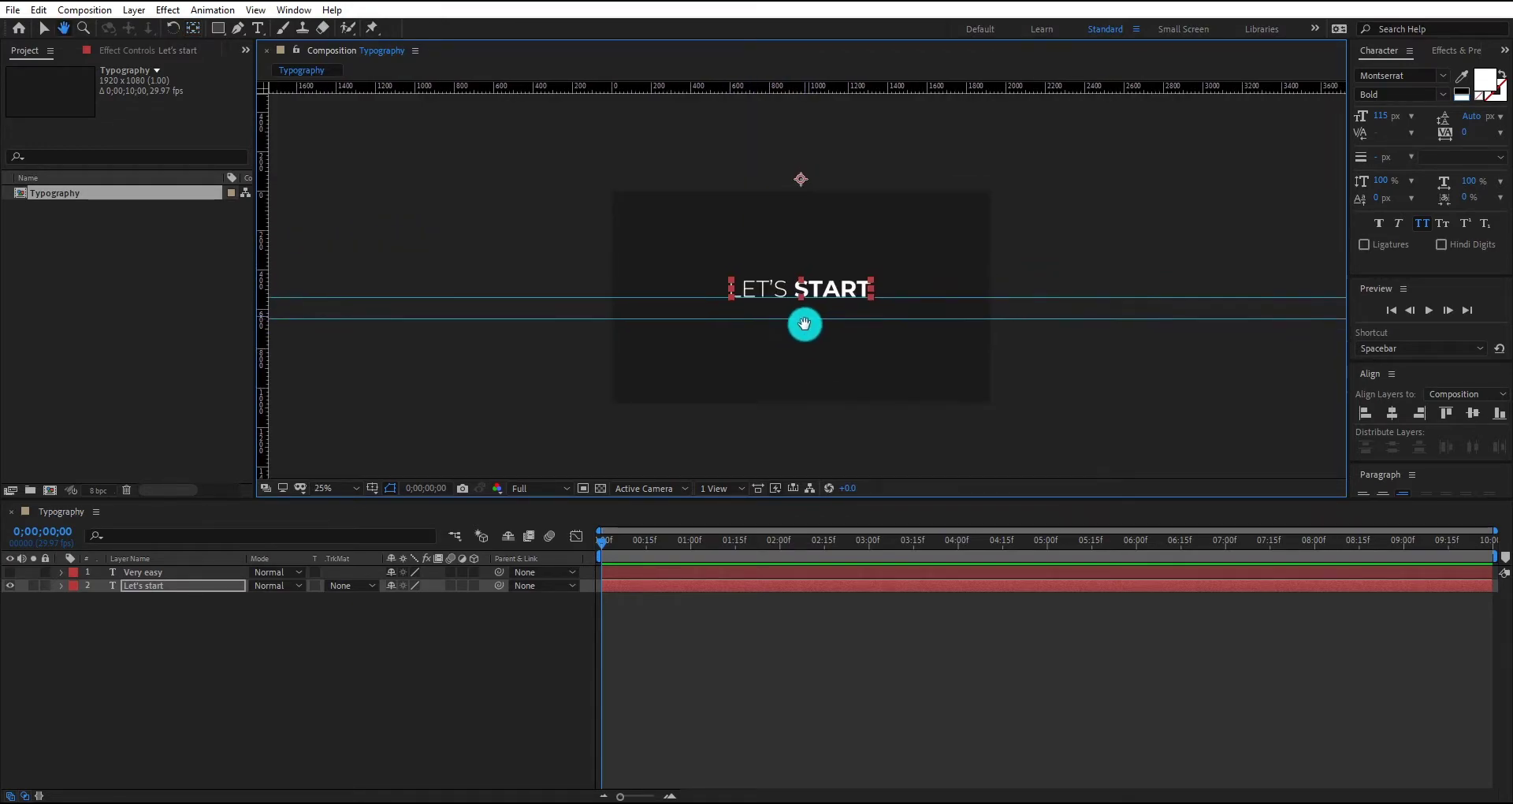
Keyframe the Let's start layer's rotation at 0° at 0;00;01;15 and 119° at 0;00;00;01.
key(r)
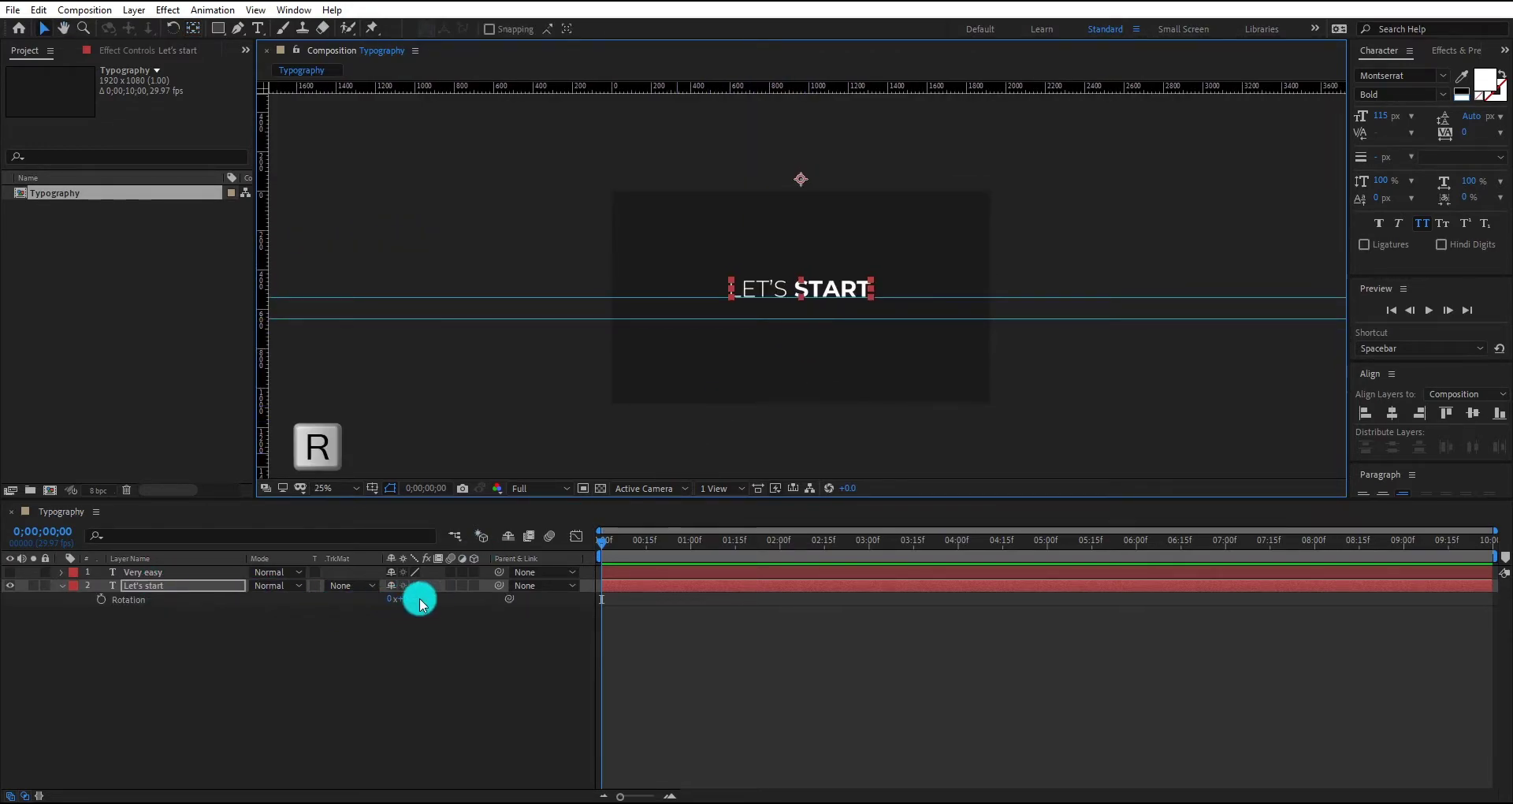
drag(622, 544, 737, 565)
click(102, 606)
click(101, 599)
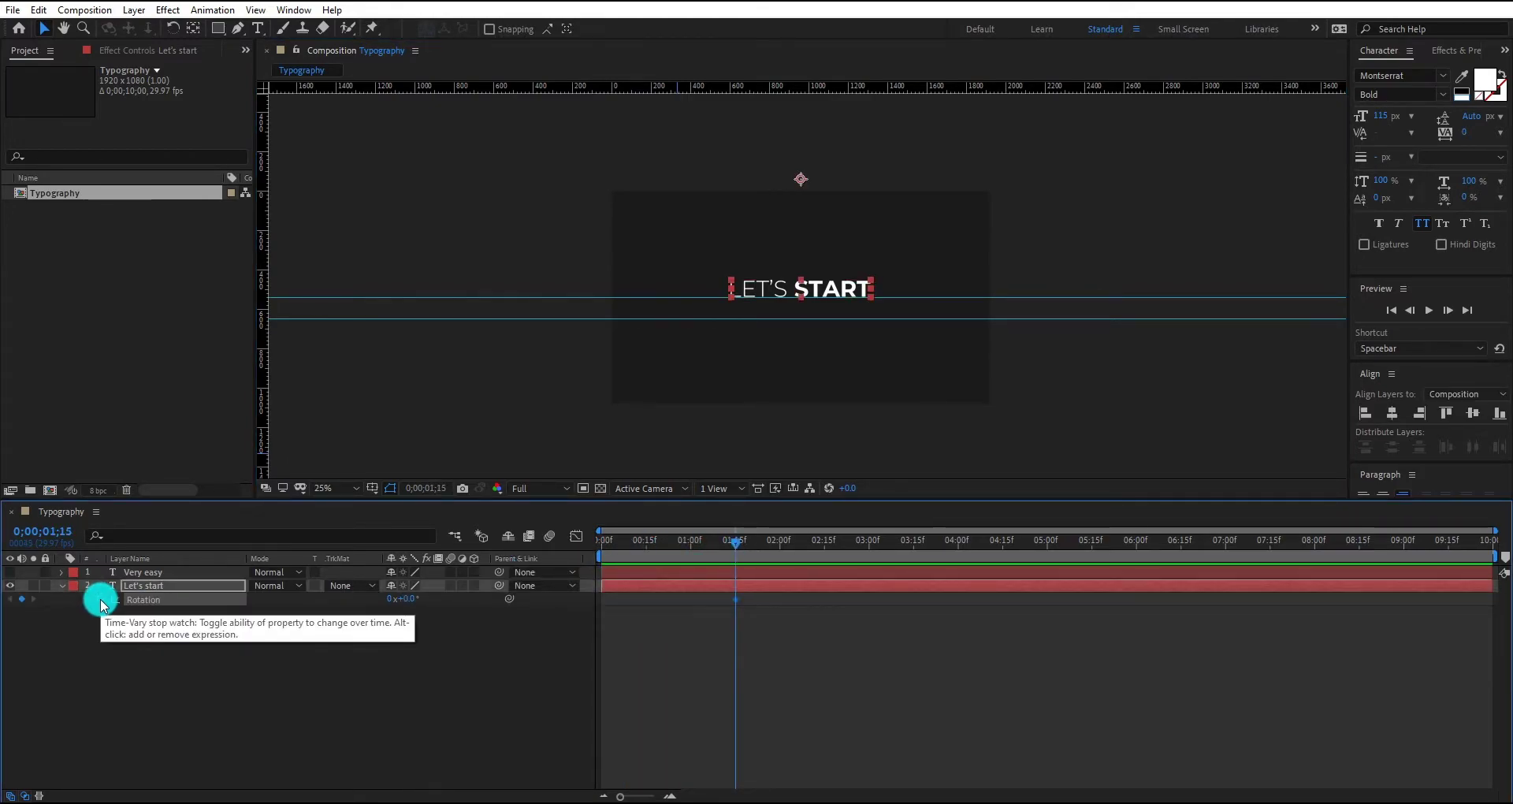
click(645, 543)
click(606, 556)
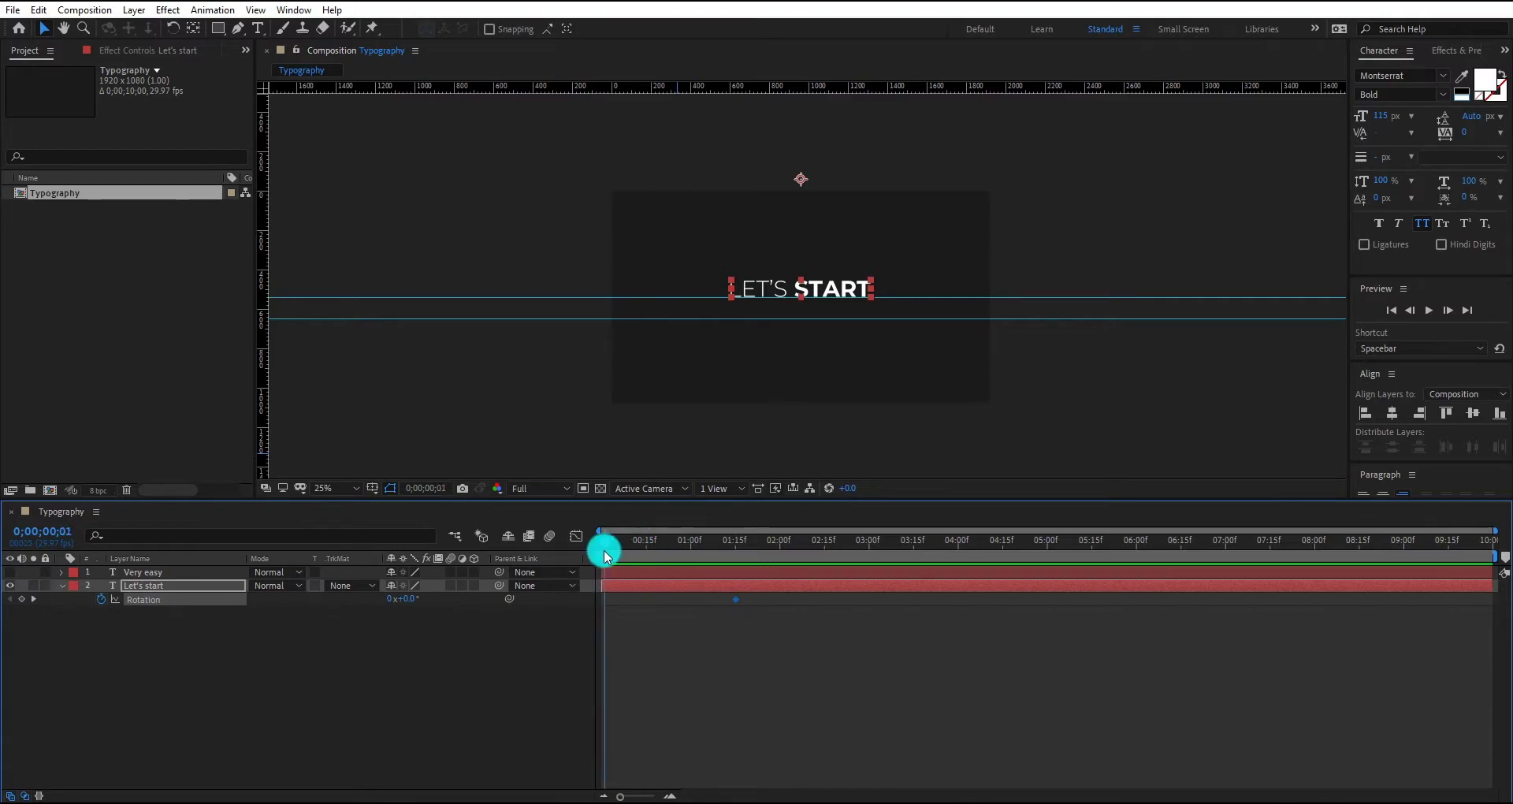
drag(402, 605, 514, 612)
Move the ending rotation keyframe of the Let's start layer to 0;00;01;00 and preview the swing.
drag(603, 536, 689, 551)
click(738, 604)
drag(741, 611, 696, 608)
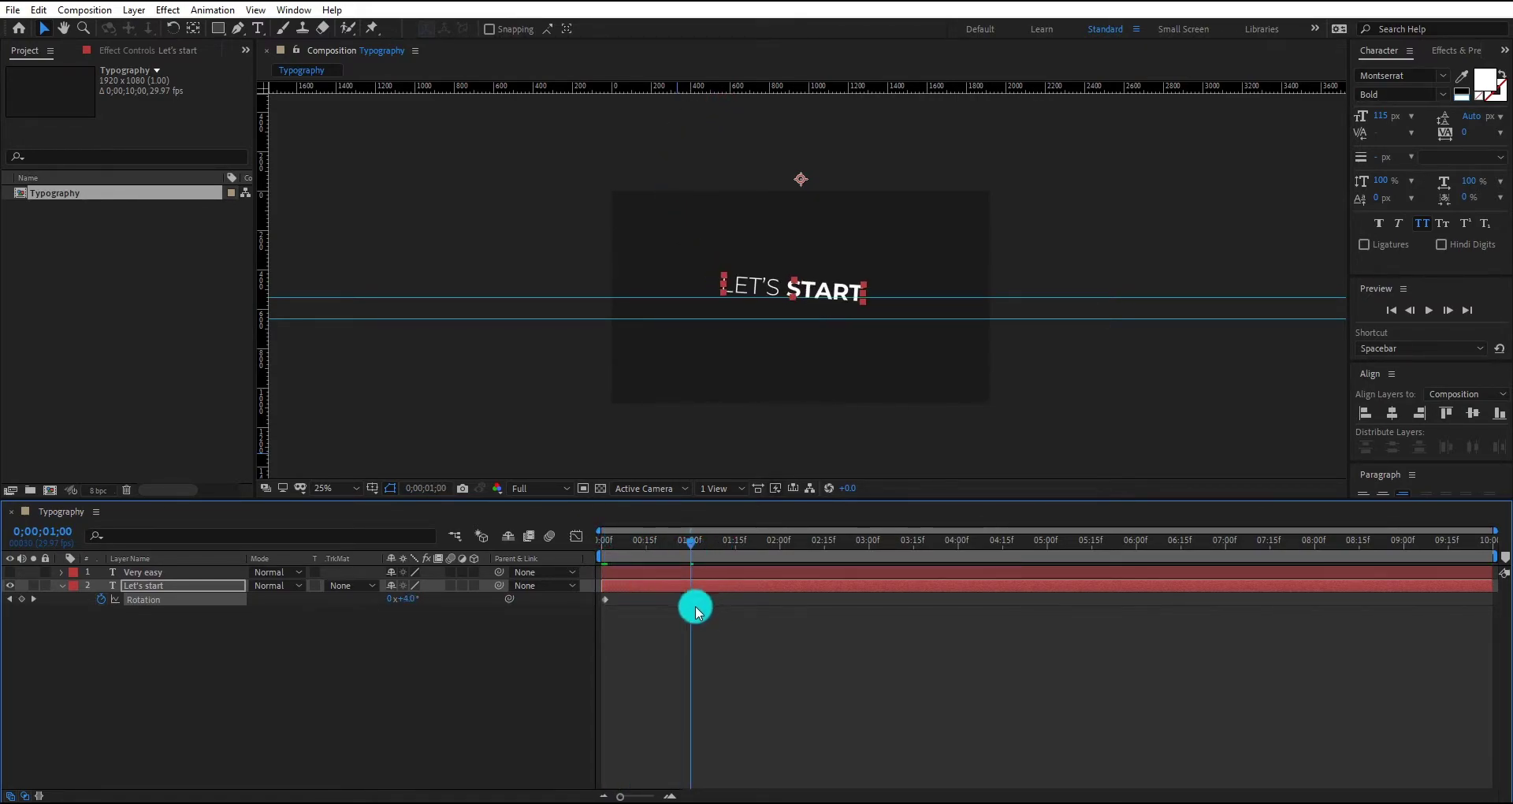
key(Home)
key(space)
key(space)
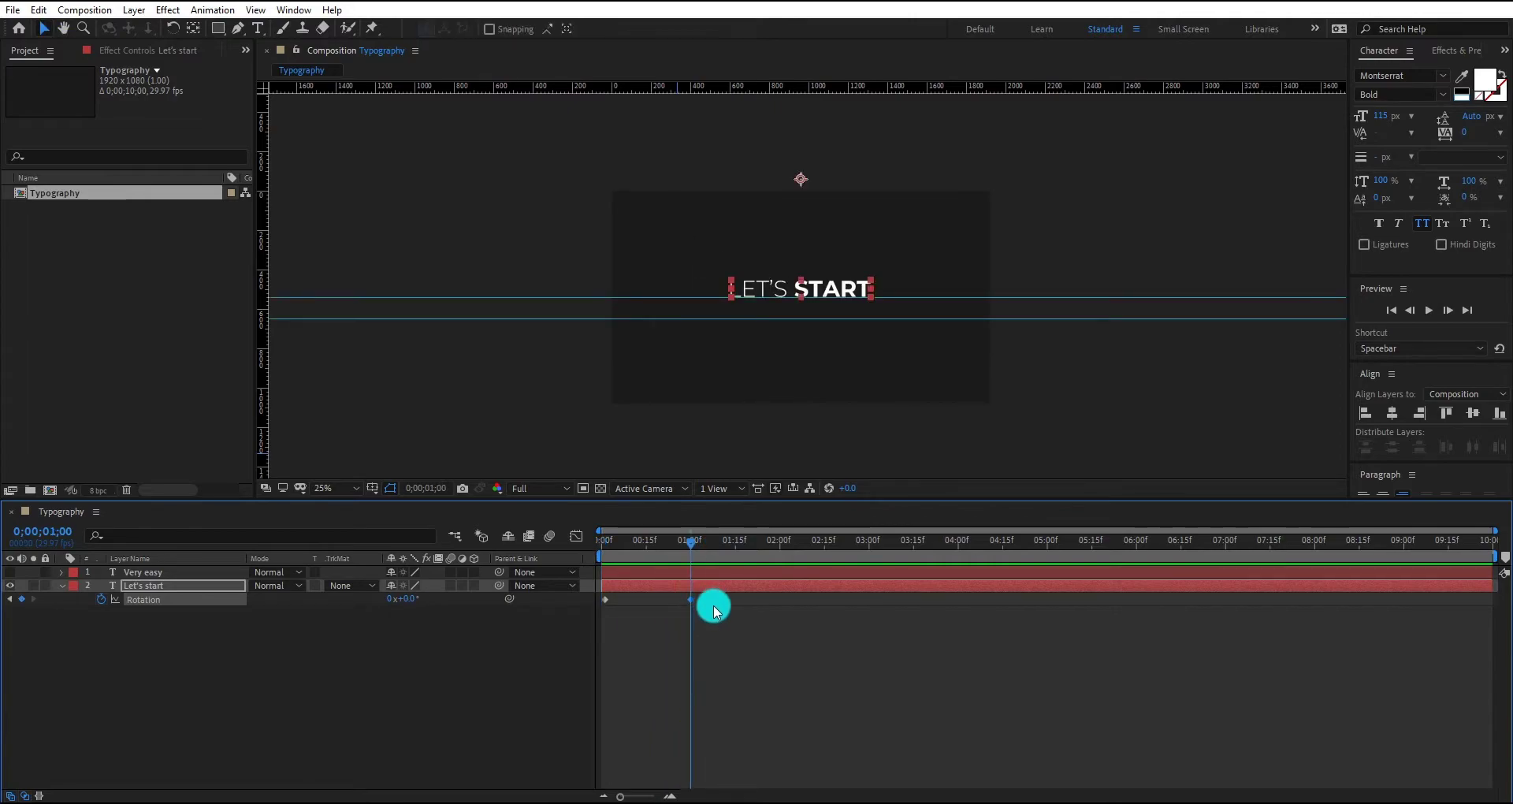
Apply Easy Ease to both rotation keyframes of the Let's start layer.
drag(719, 631, 623, 607)
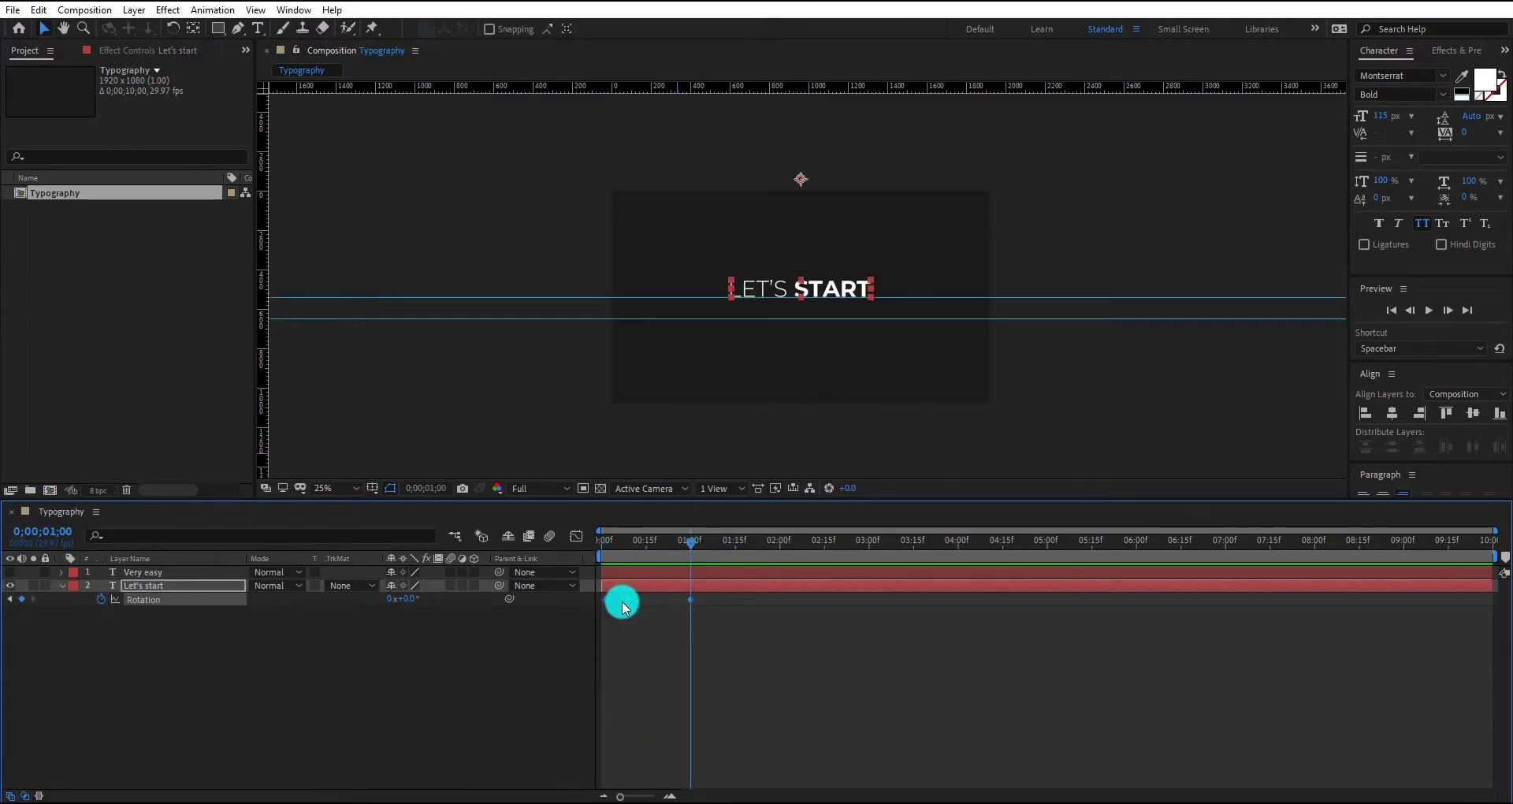
right_click(693, 604)
mouse_move(780, 589)
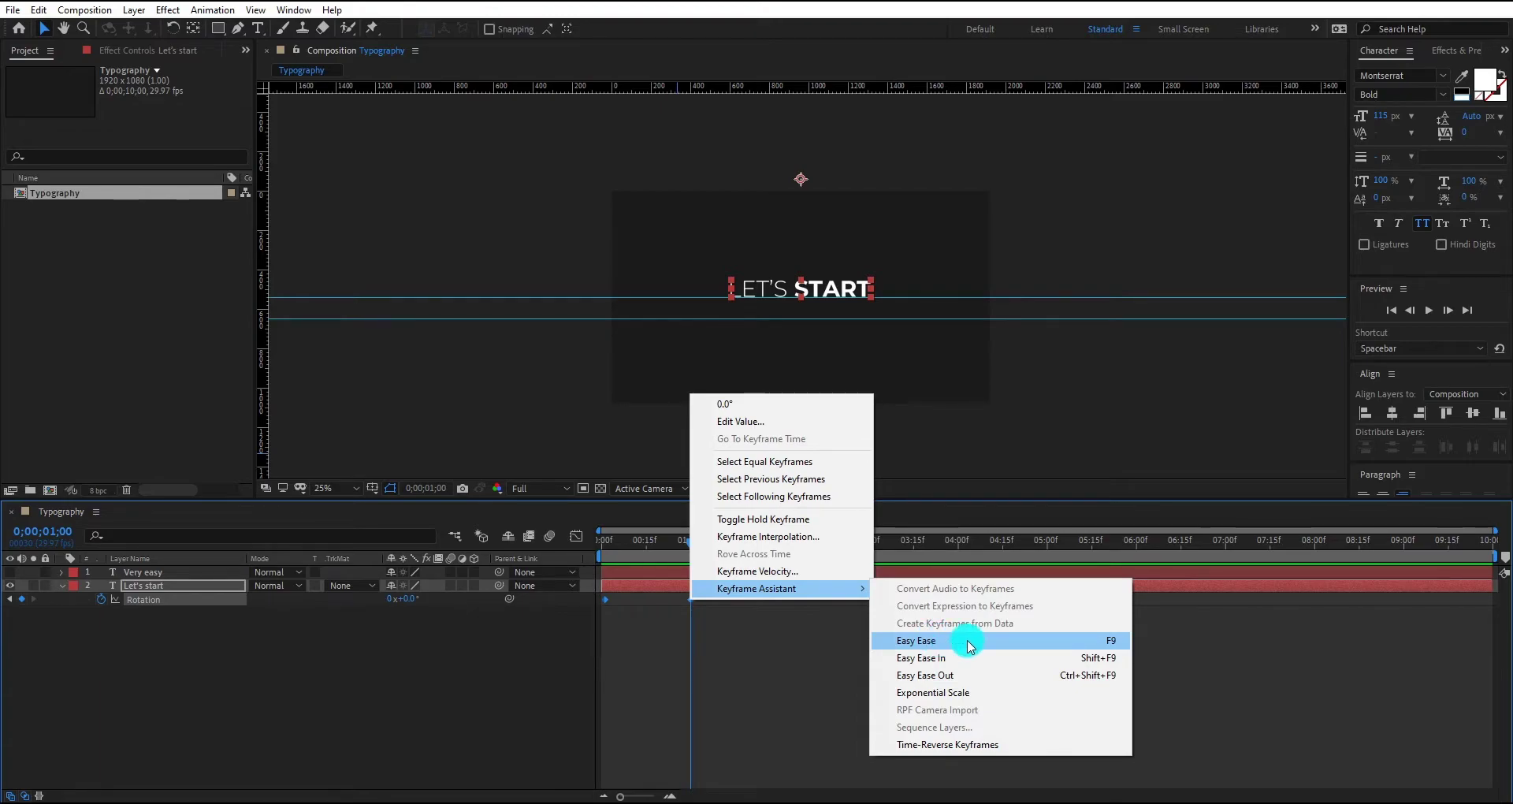
click(969, 645)
Reshape the rotation speed curve in the graph editor into a sharp mid-motion peak and preview the animation.
click(573, 539)
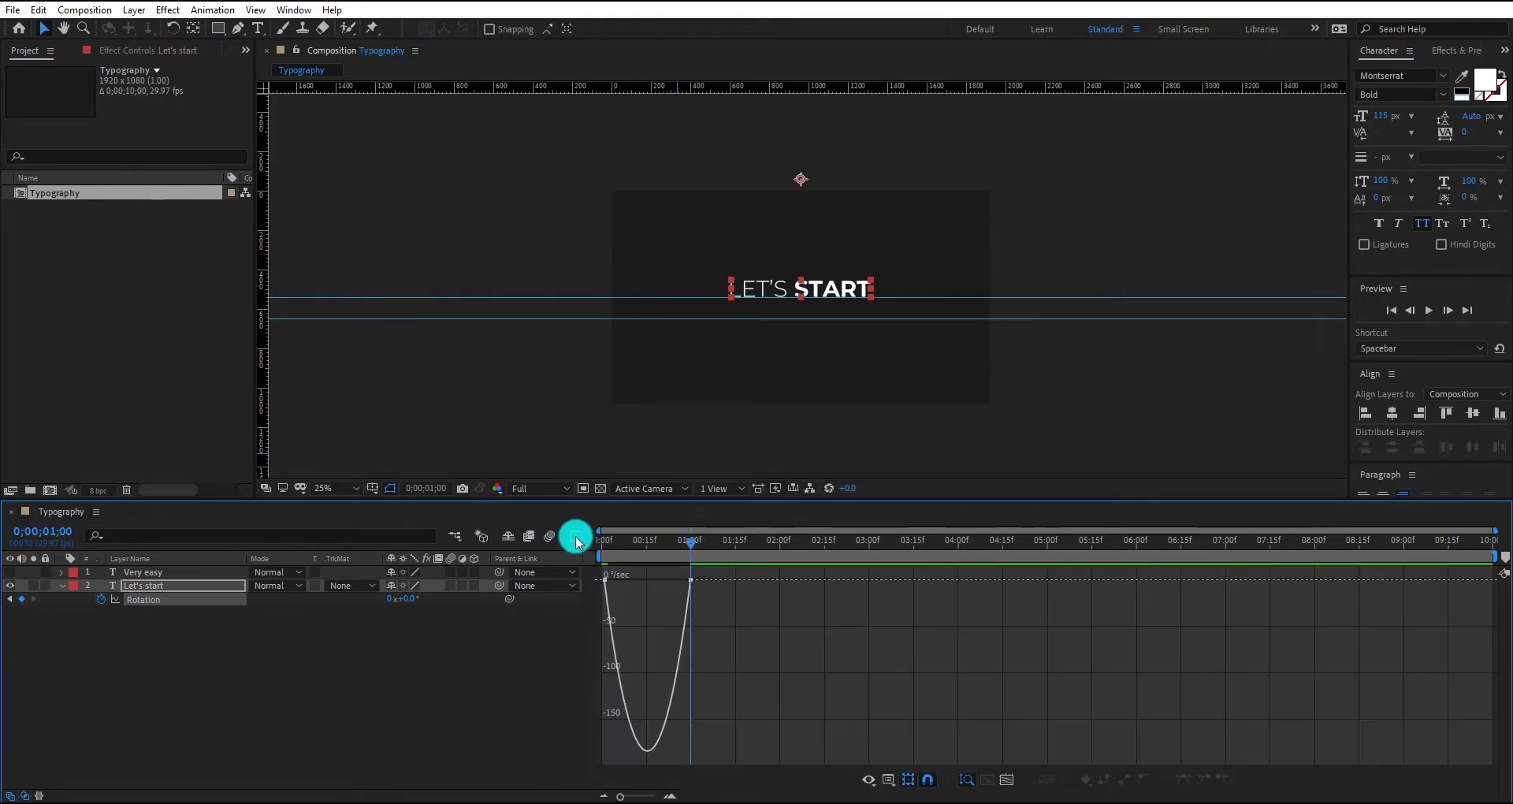
drag(611, 577, 584, 544)
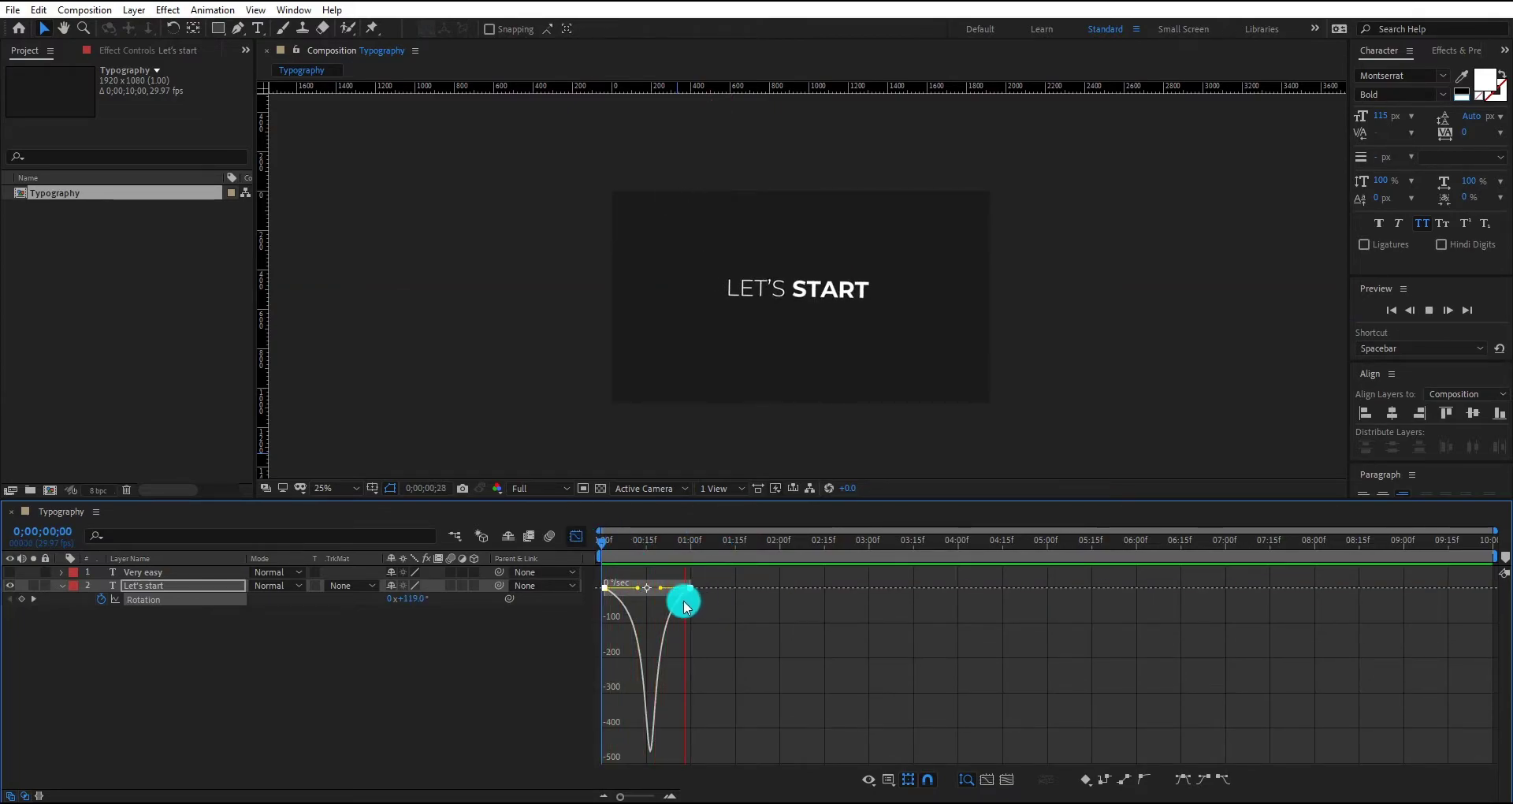
key(space)
click(575, 538)
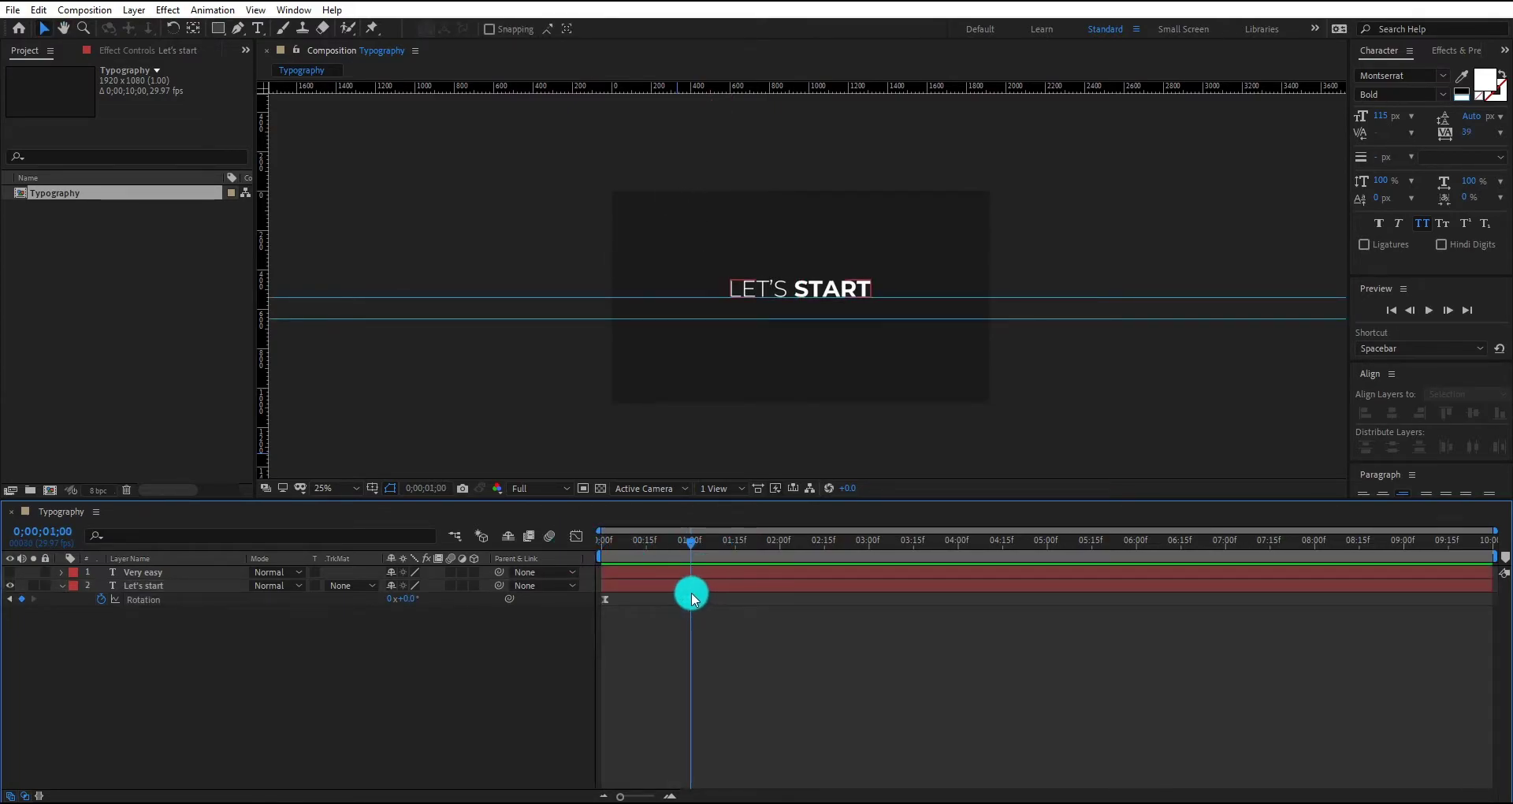
Make the Very easy layer visible again and shift it in time to start at about one second.
click(227, 572)
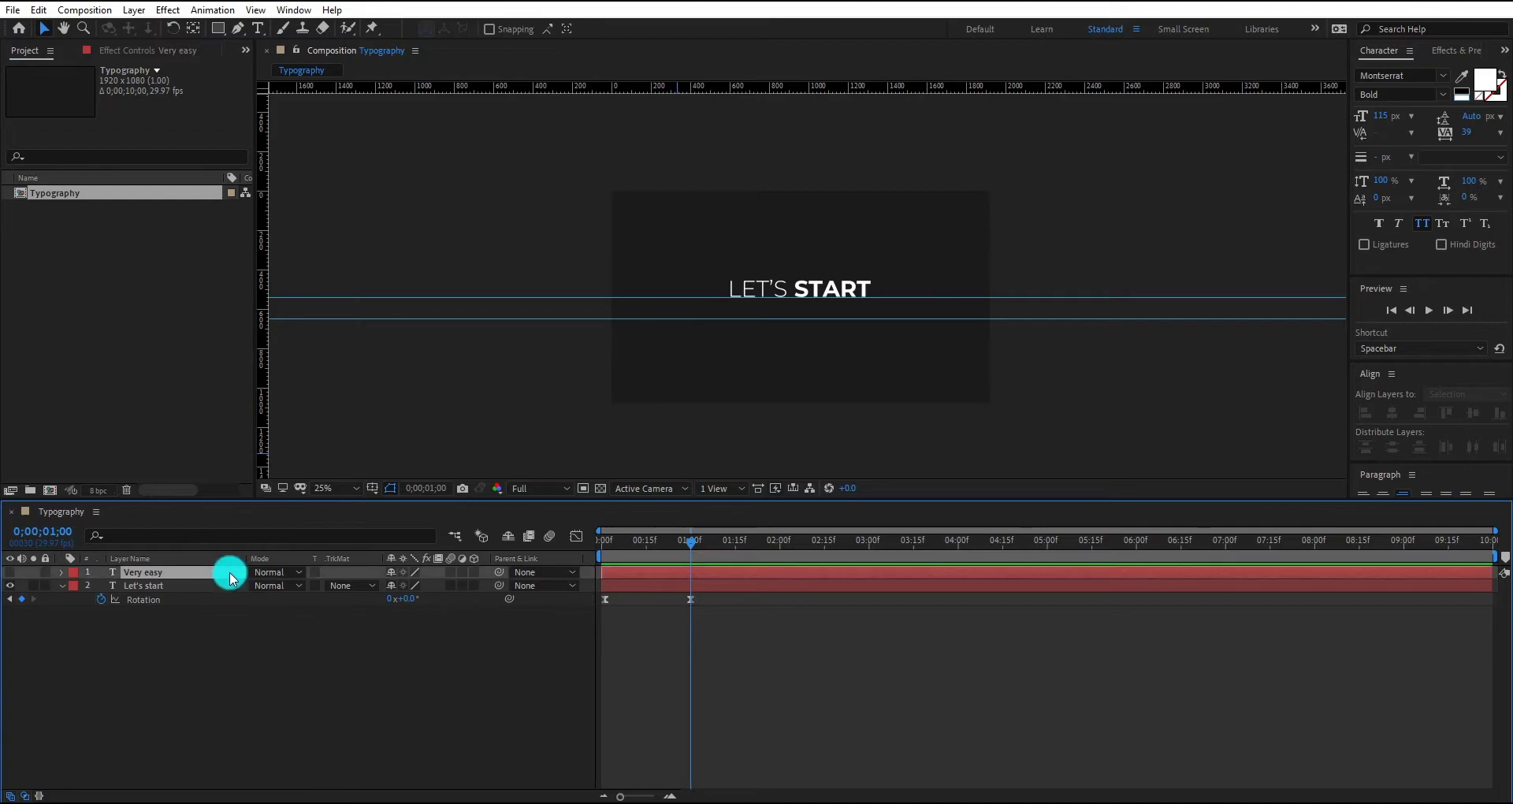
click(10, 572)
drag(688, 546, 784, 571)
key(Page_Down)
key(Page_Down)
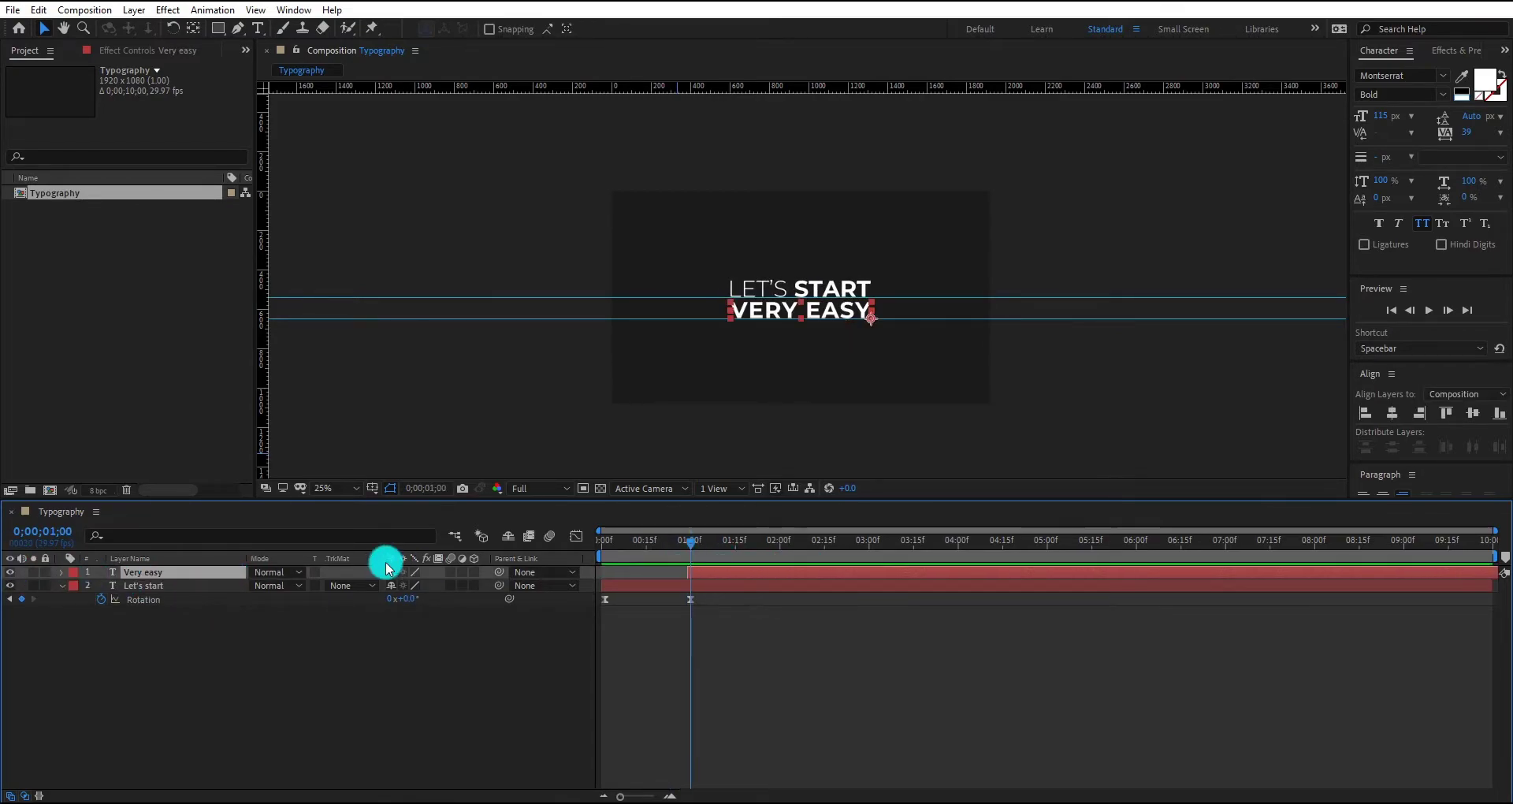
Add a Position text animator to the Very easy layer and set its position to 0.0, 123.0.
click(62, 573)
click(483, 586)
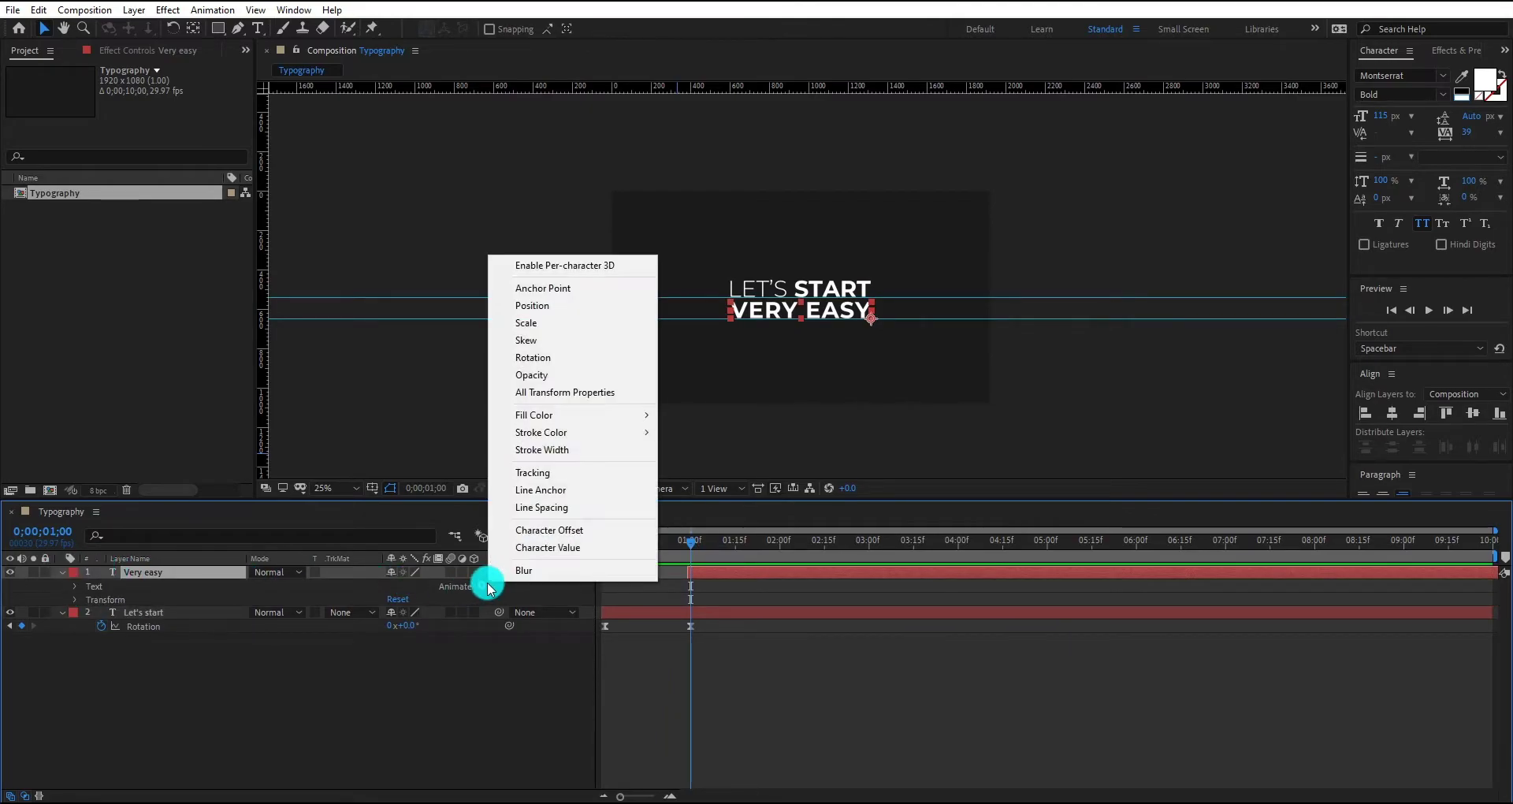
click(587, 307)
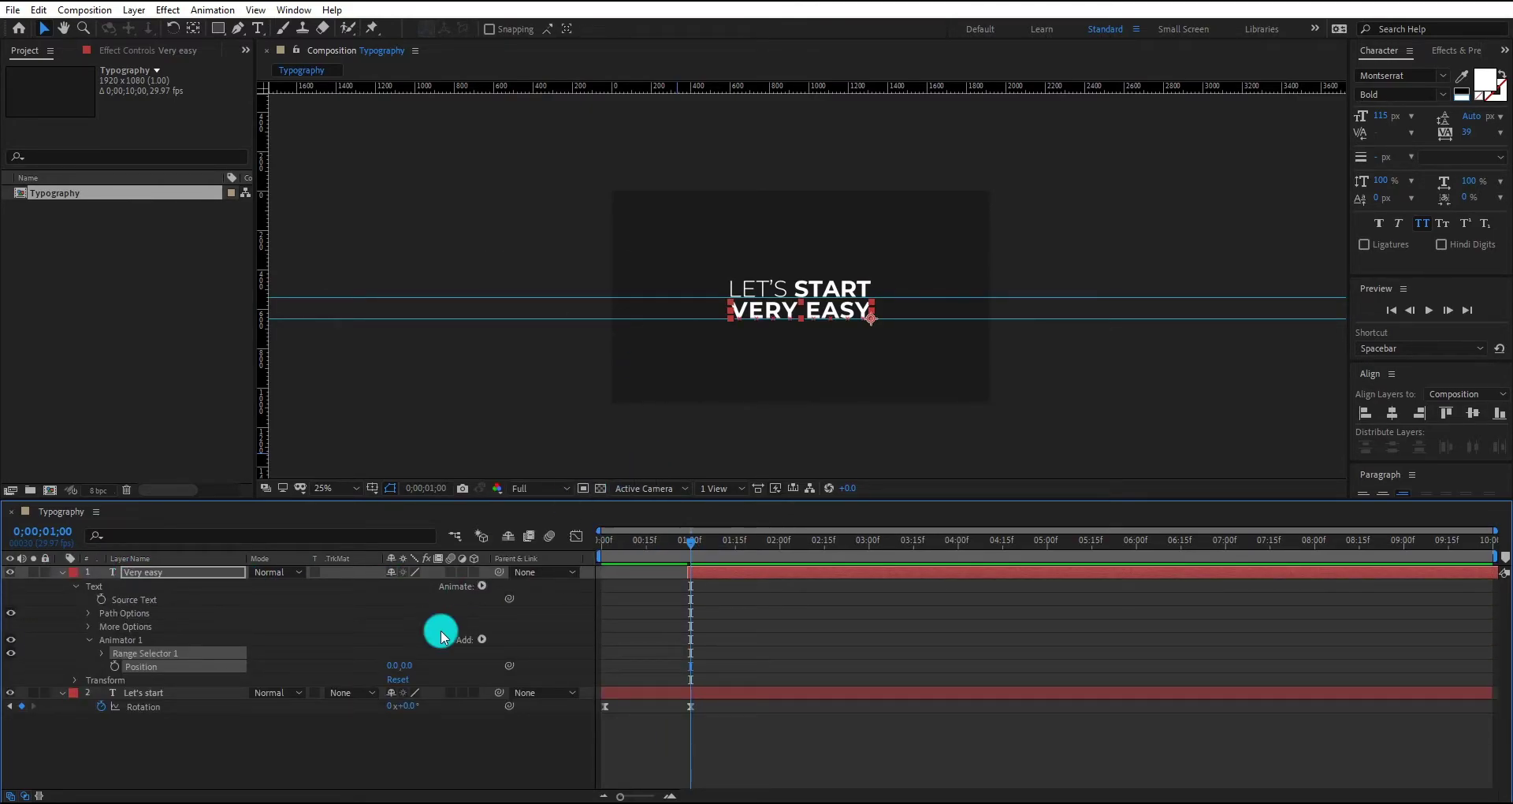
drag(408, 665, 509, 658)
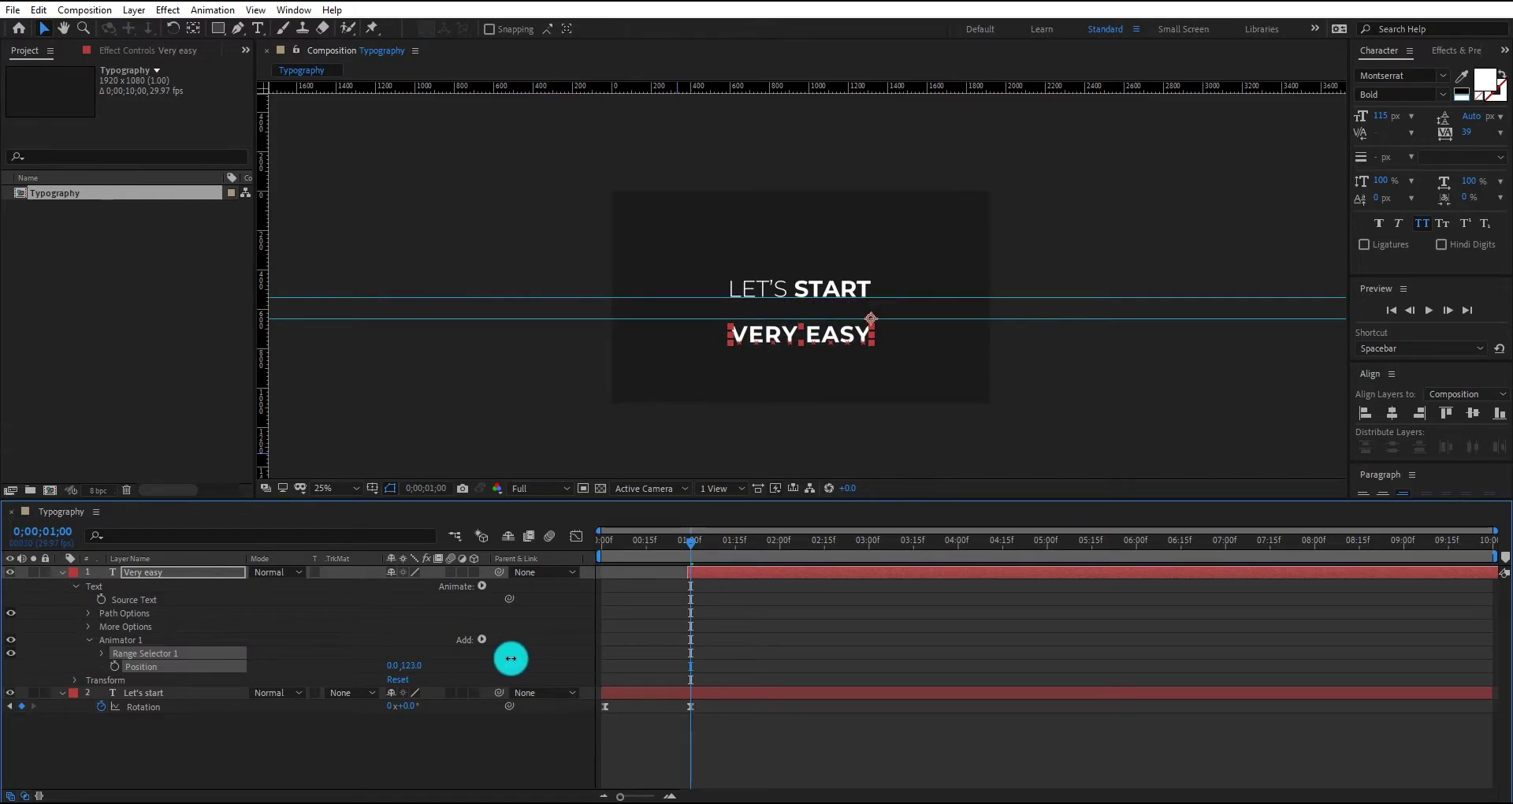
scroll(797, 304, up, 2)
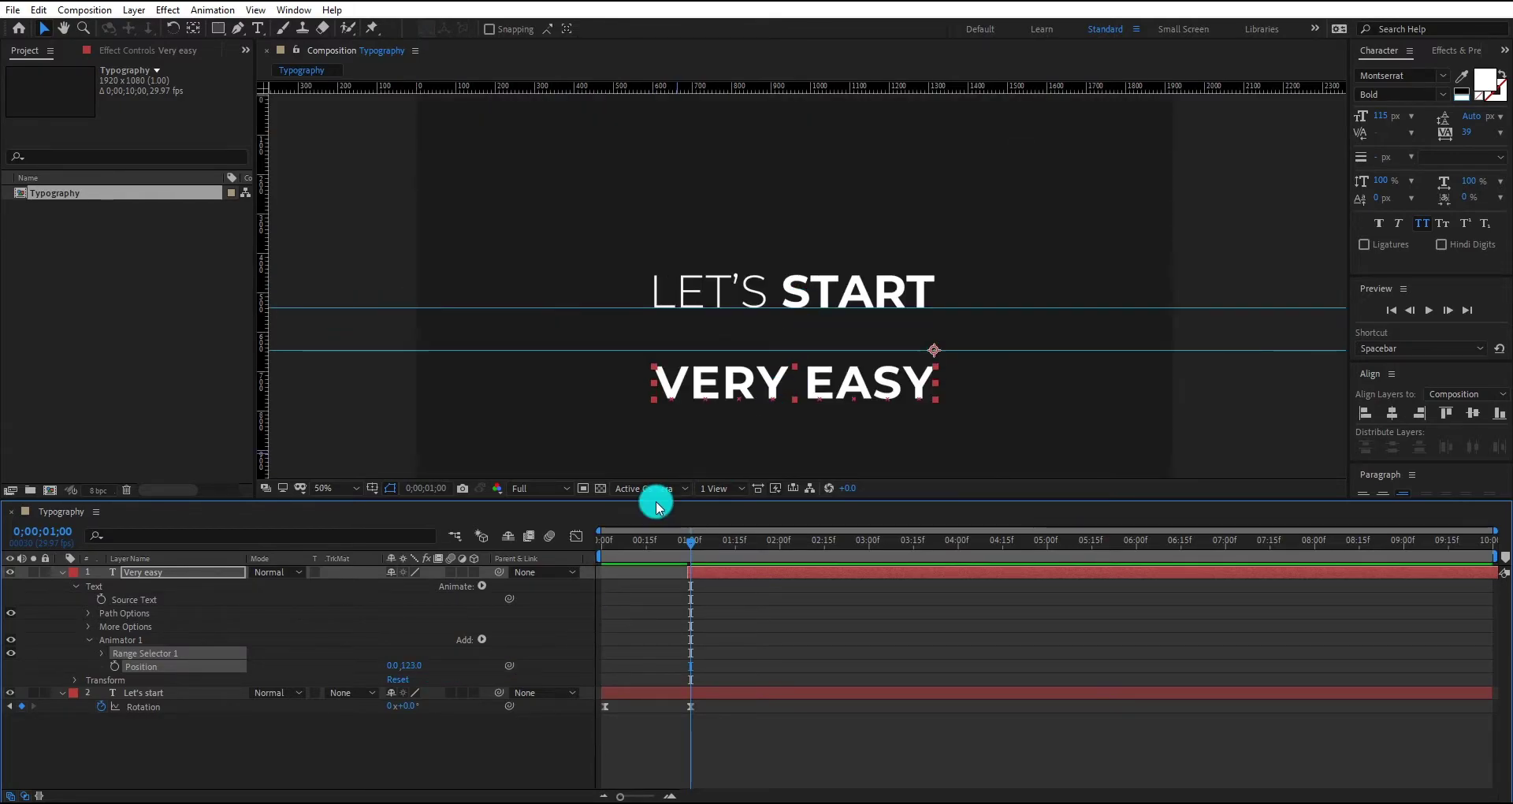
Keyframe the Very easy range selector's Start at 0% at 0;00;01;03 and 100% at 0;00;02;02.
click(89, 640)
click(88, 640)
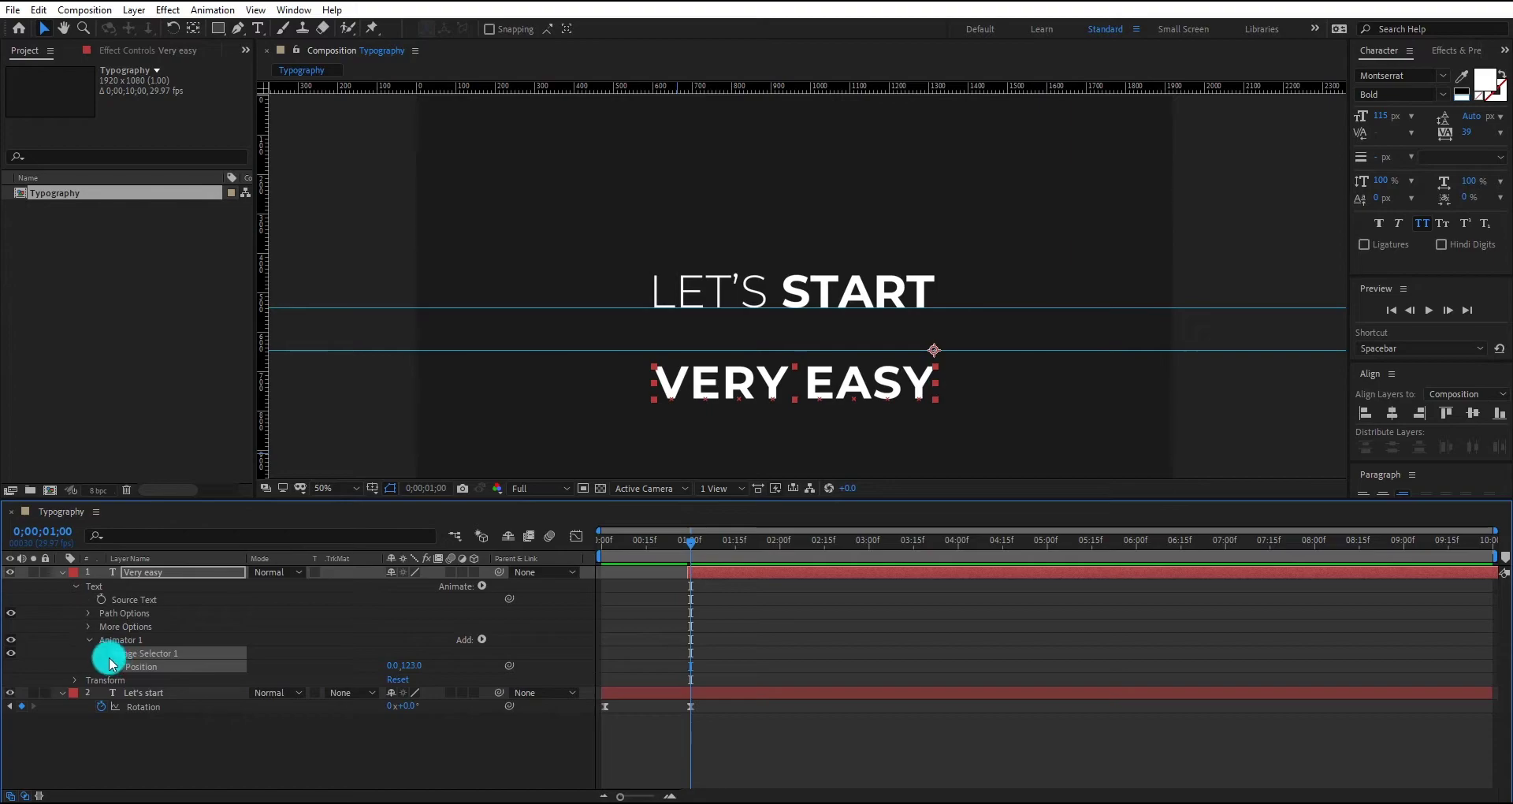
scroll(158, 625, down, 2)
click(129, 622)
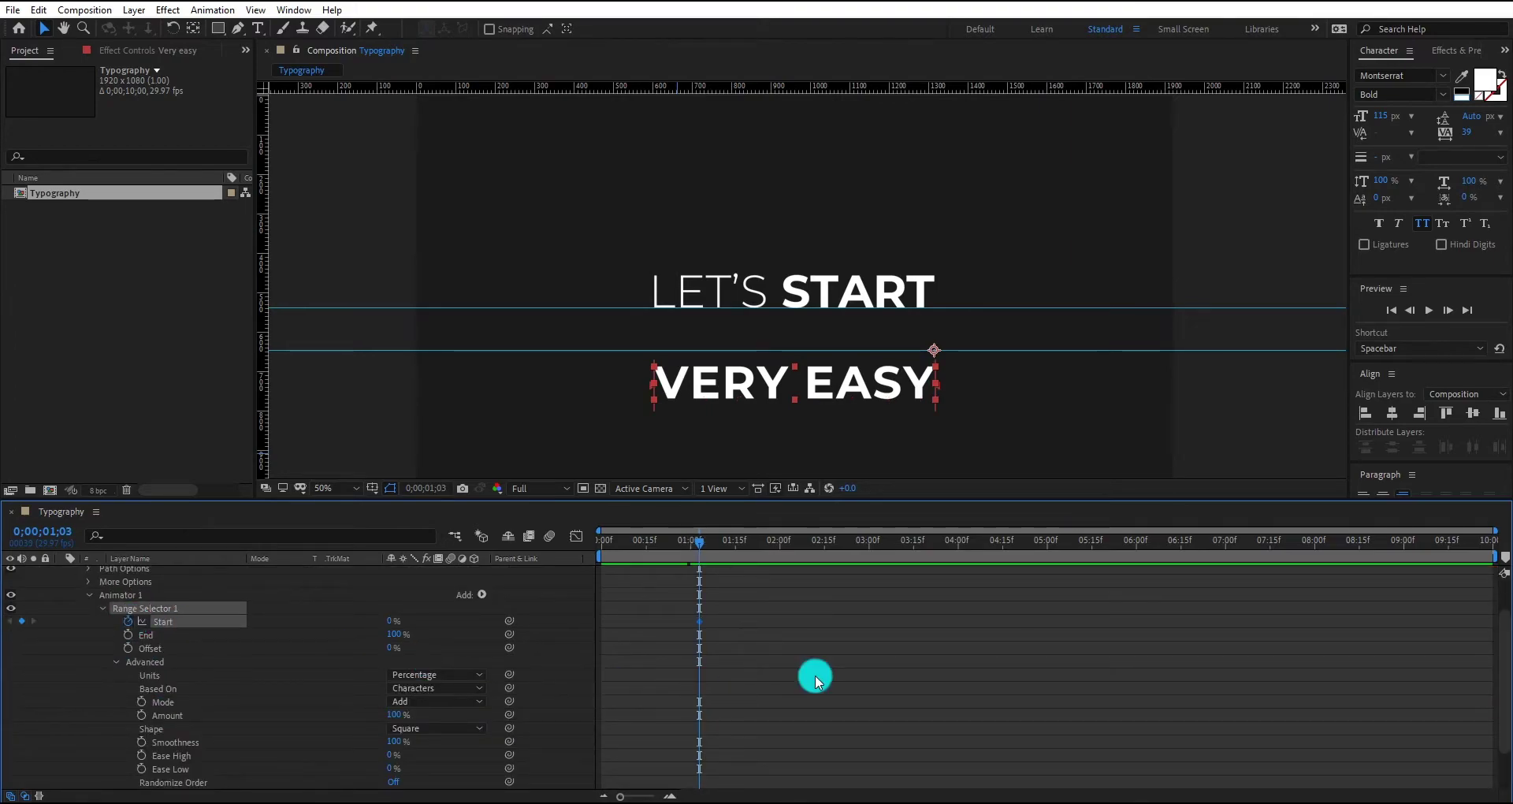
scroll(788, 630, up, 2)
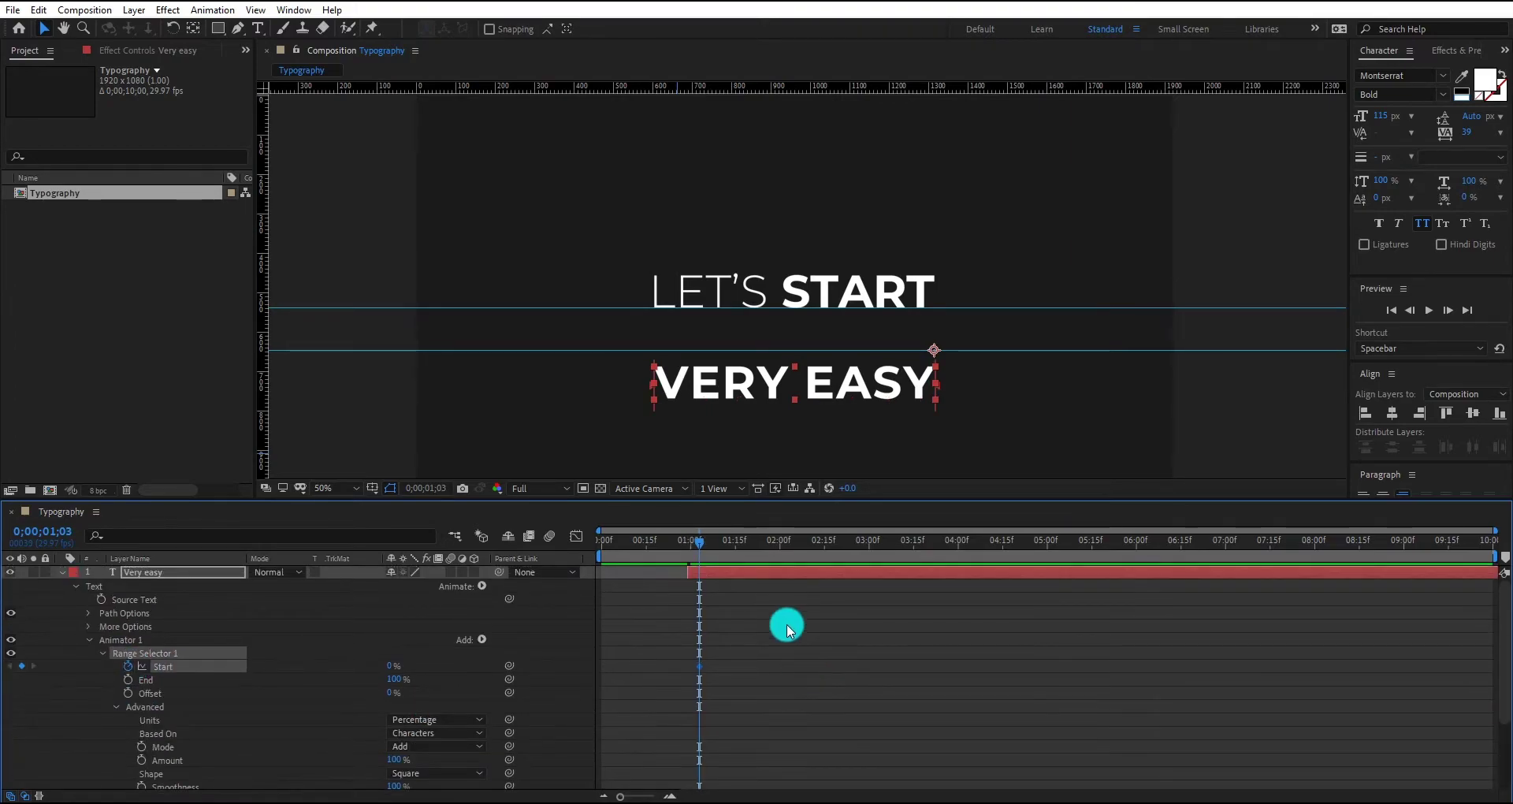
click(785, 544)
drag(391, 671, 478, 669)
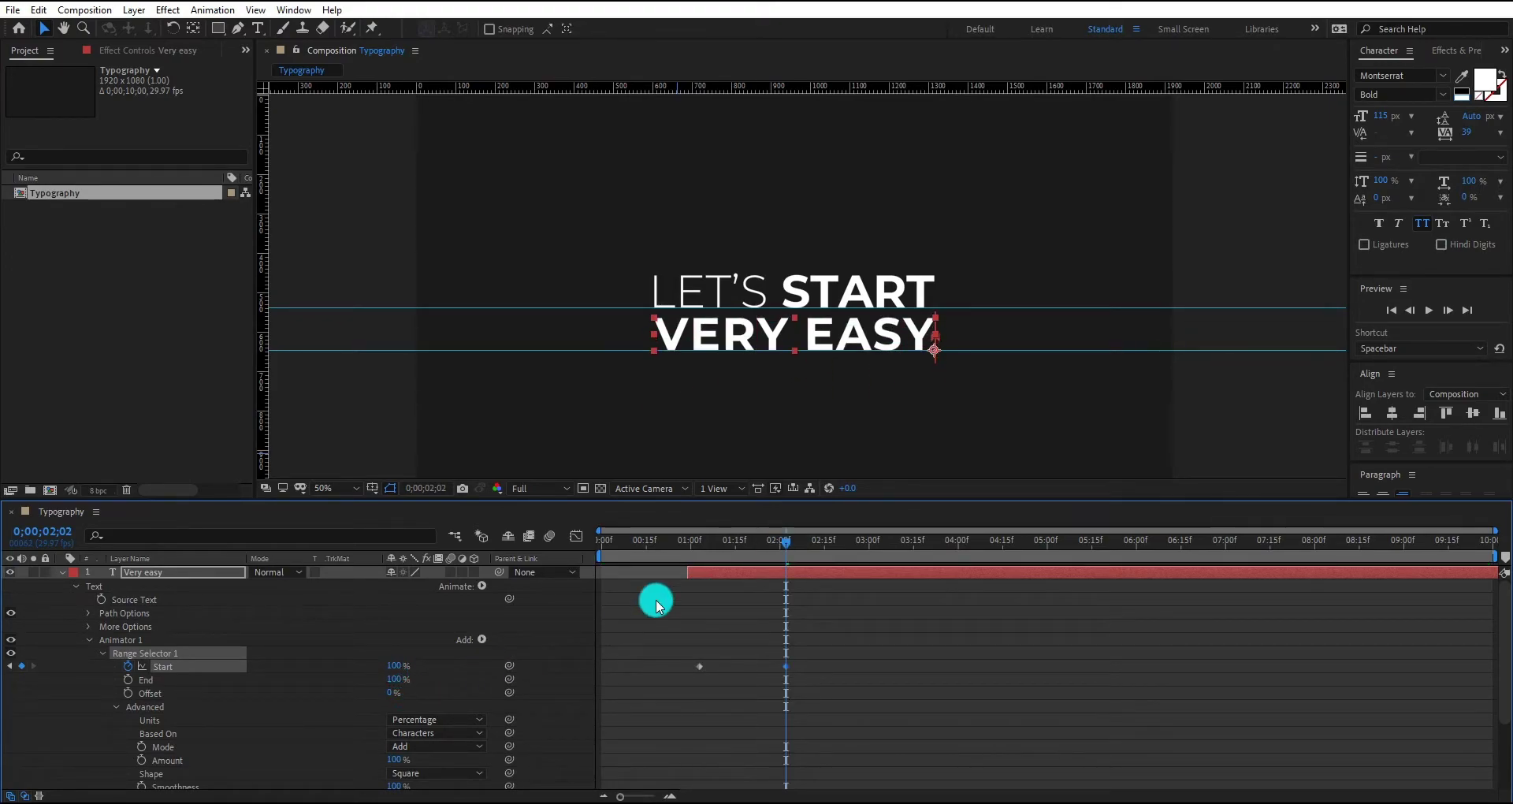
Preview the Very easy character rise from 0;00;01;03.
click(699, 542)
key(space)
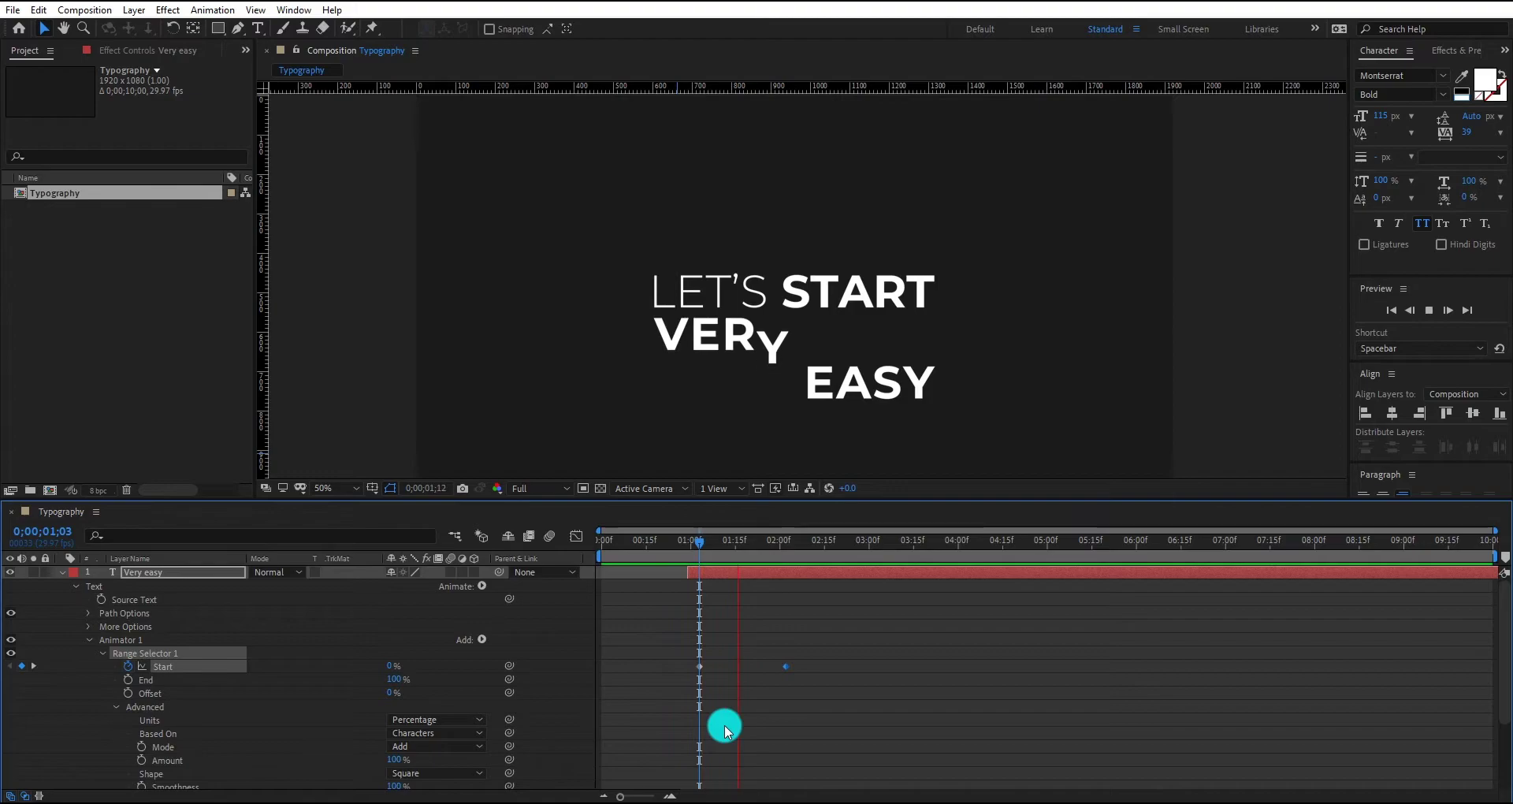
drag(751, 542, 707, 551)
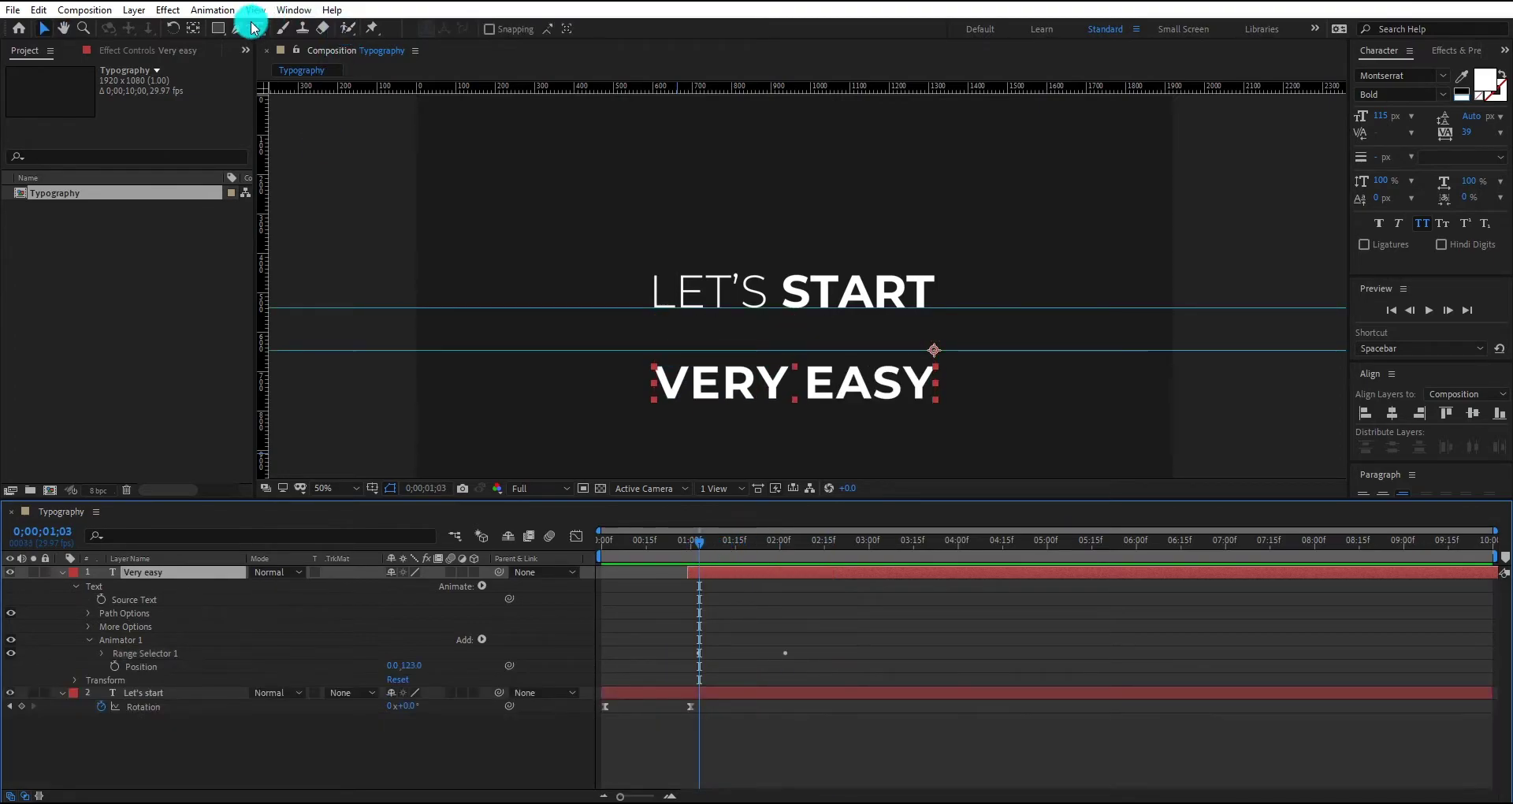
Draw a rectangular mask on the Very easy layer enclosing both text lines' resting area down to the lower guide.
click(218, 28)
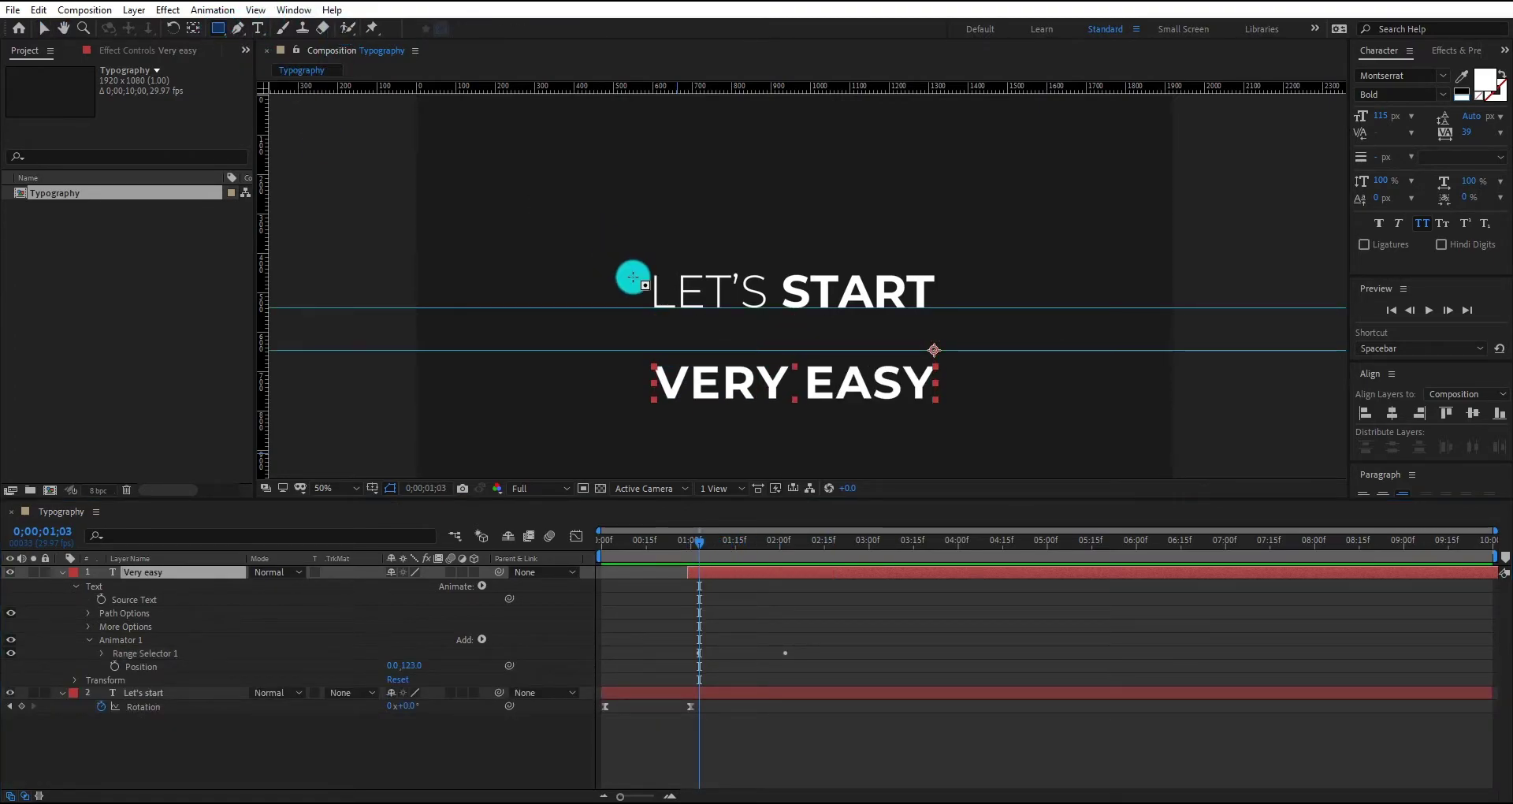
drag(615, 265, 948, 350)
mouse_move(711, 552)
mouse_down()
mouse_move(808, 566)
mouse_move(726, 572)
mouse_move(691, 551)
mouse_up()
Apply Easy Ease to both range selector Start keyframes of the Very easy layer.
click(186, 574)
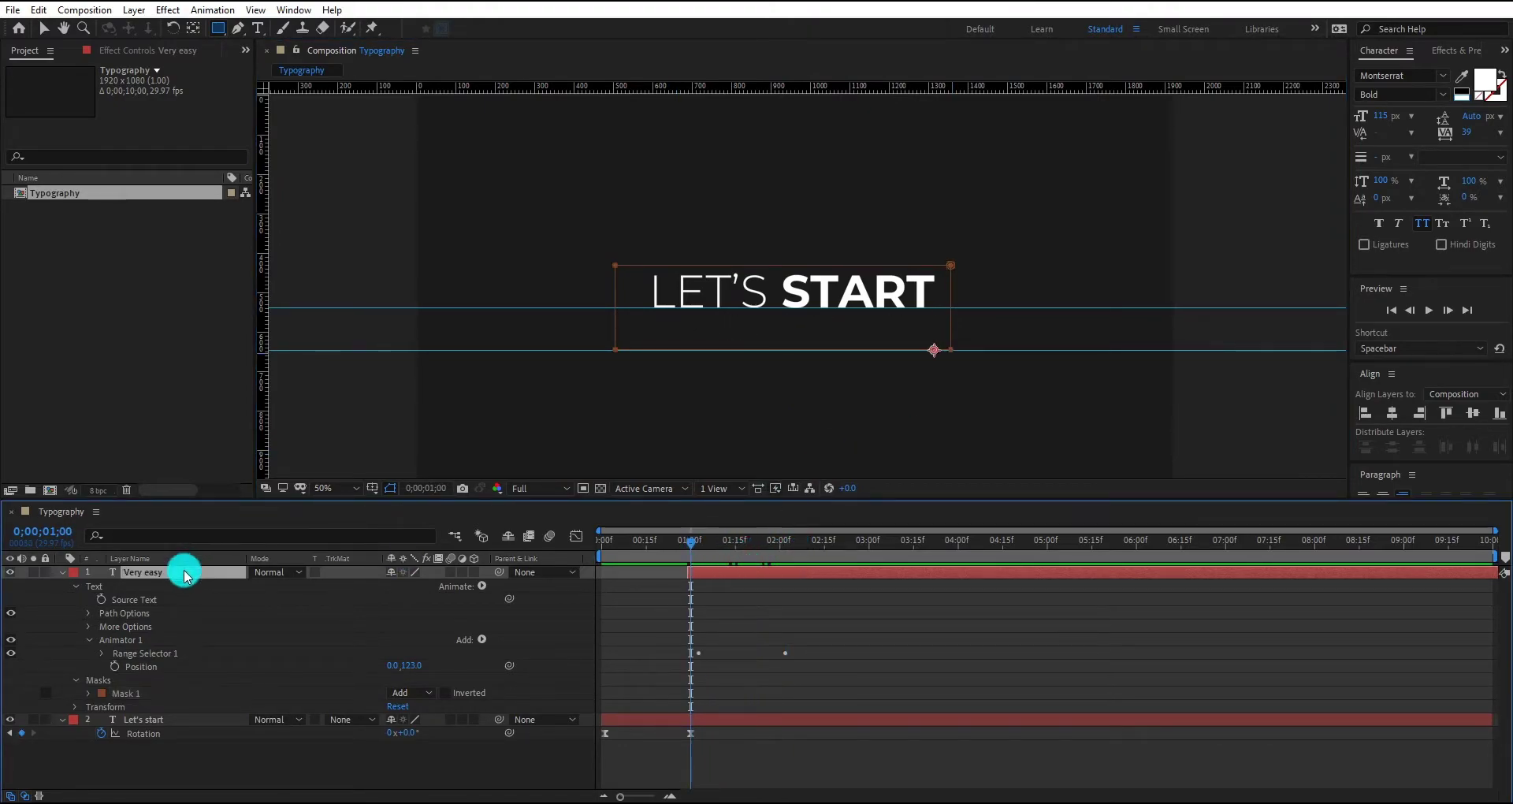
key(u)
drag(817, 596, 696, 603)
right_click(700, 597)
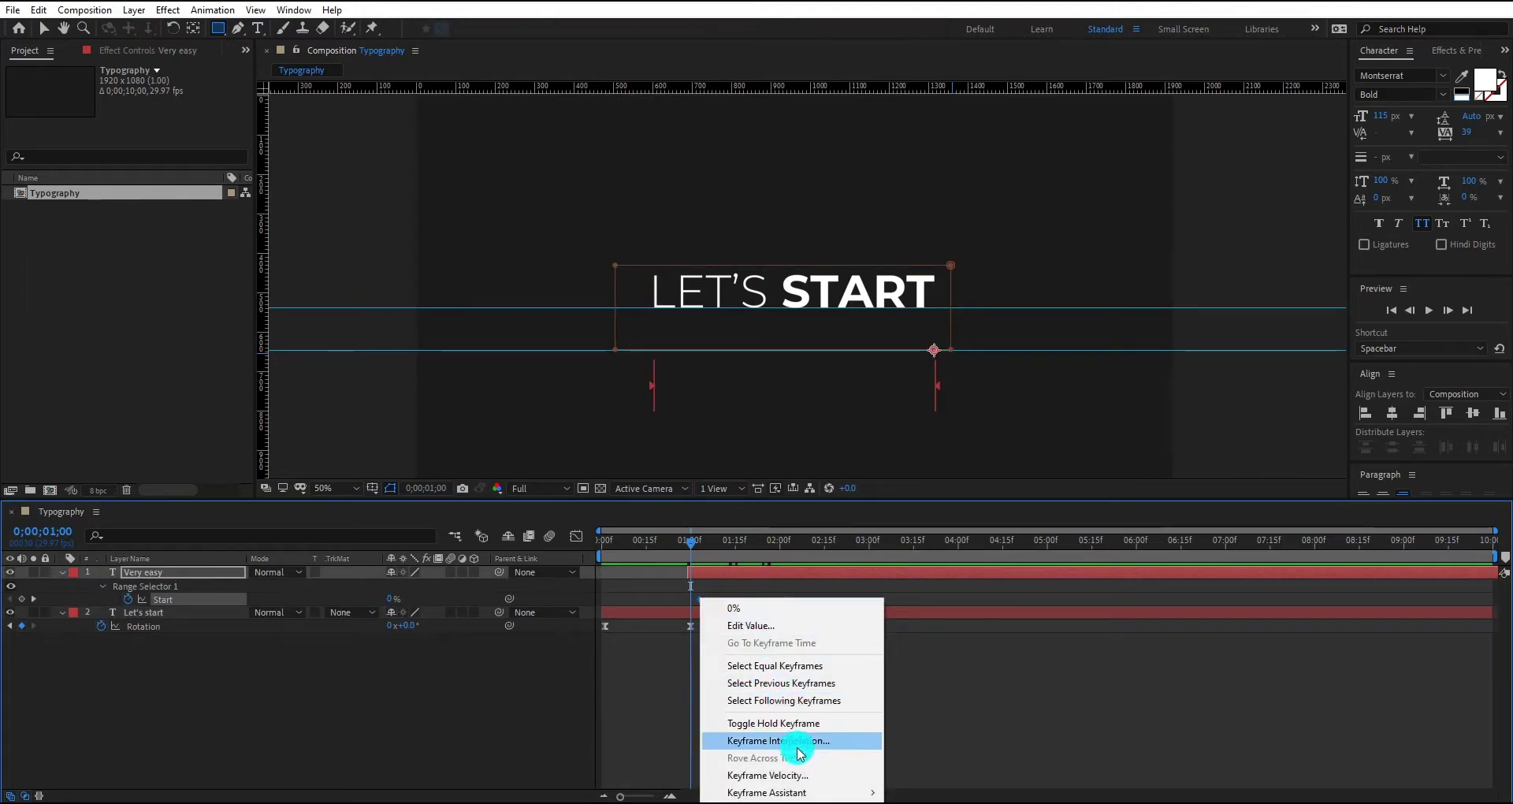
mouse_move(817, 794)
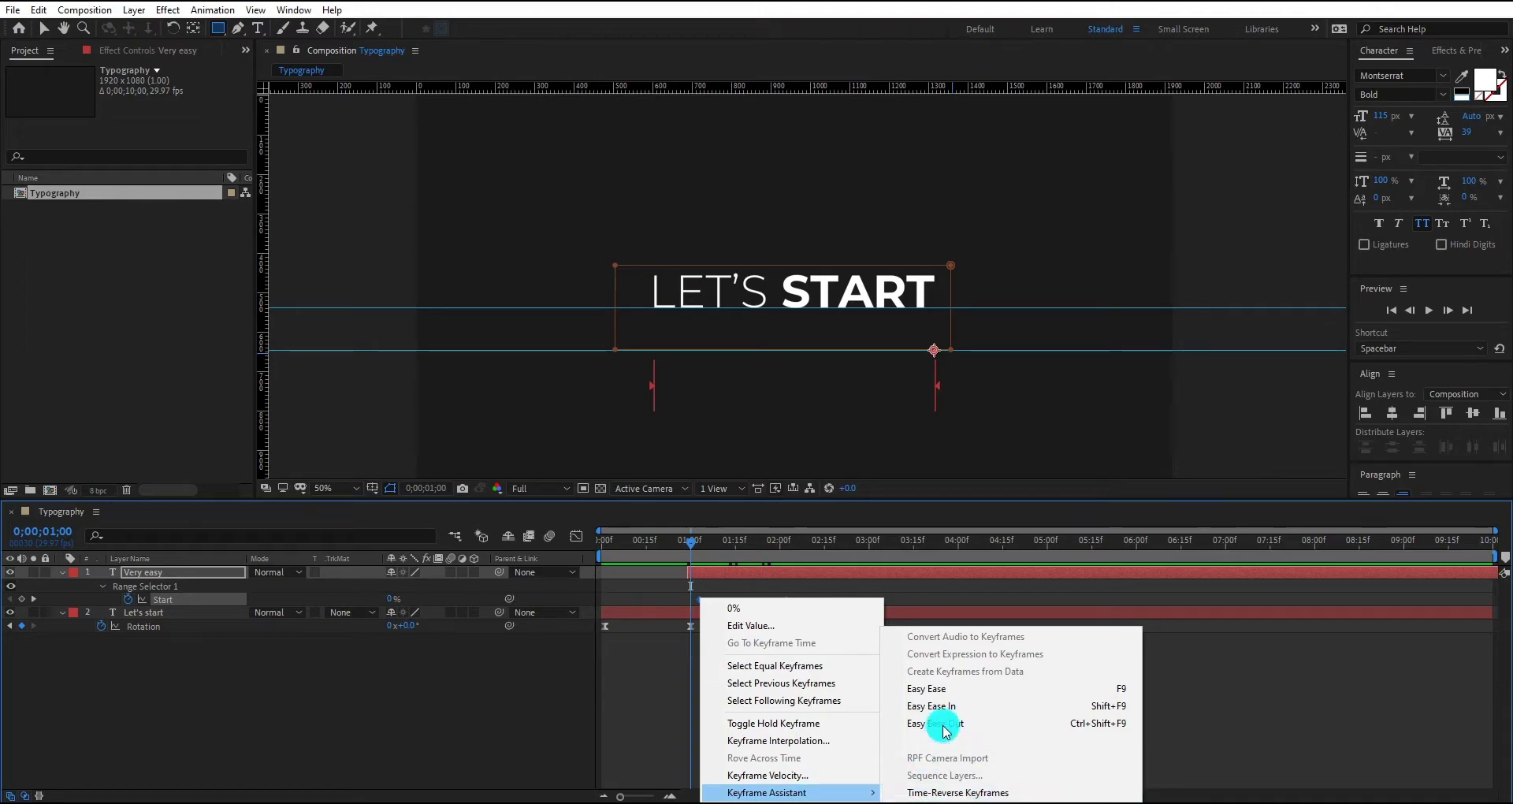
click(946, 689)
Reshape the Start speed curve in the graph editor into a sharper mid-motion peak, preview it, and return to the layer view.
click(581, 543)
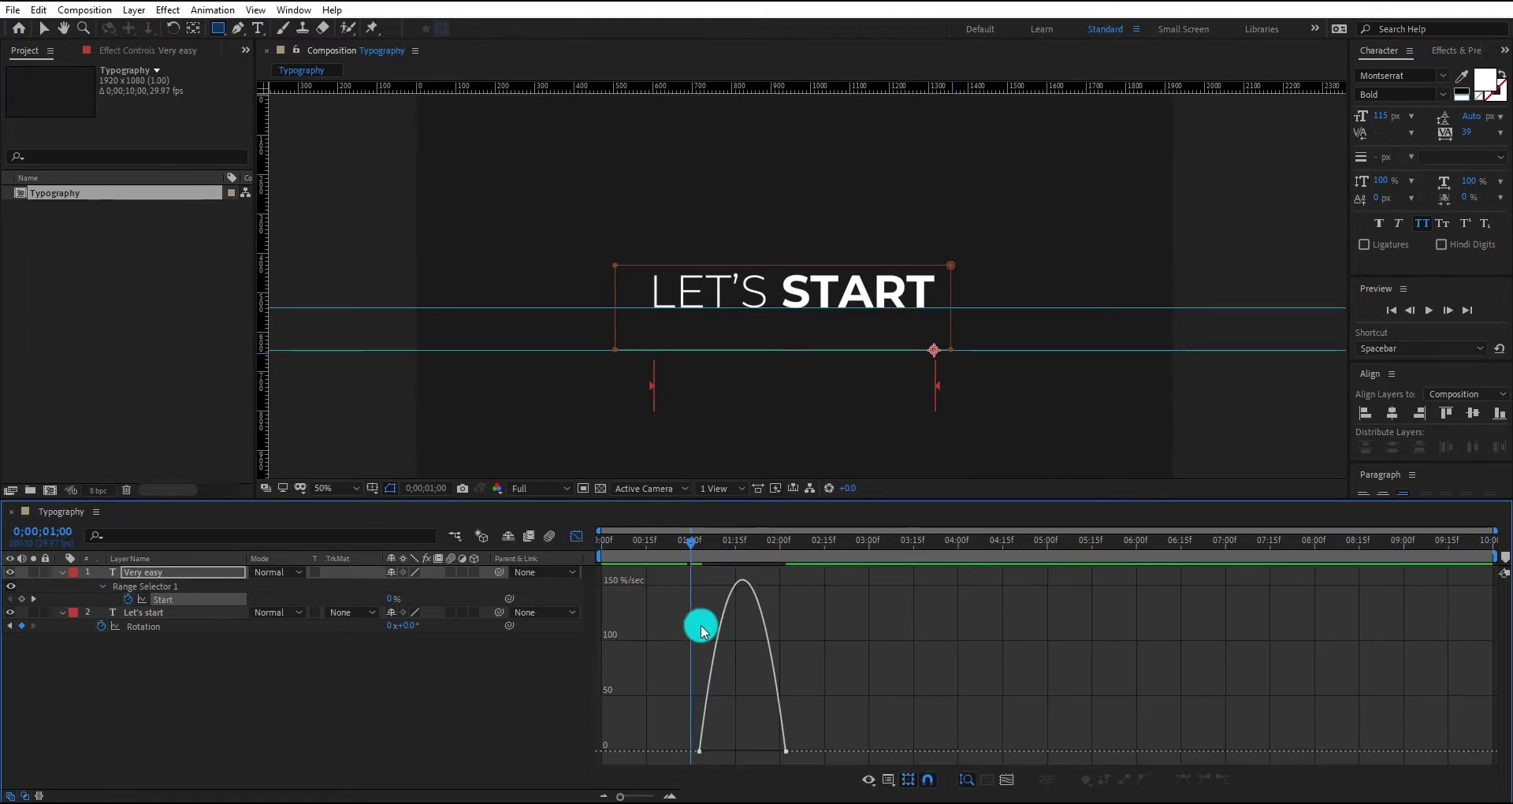
mouse_move(720, 744)
mouse_down()
mouse_move(764, 753)
mouse_move(747, 749)
mouse_up()
key(space)
drag(743, 552, 790, 552)
drag(733, 747, 719, 745)
drag(748, 746, 759, 746)
drag(685, 553, 652, 552)
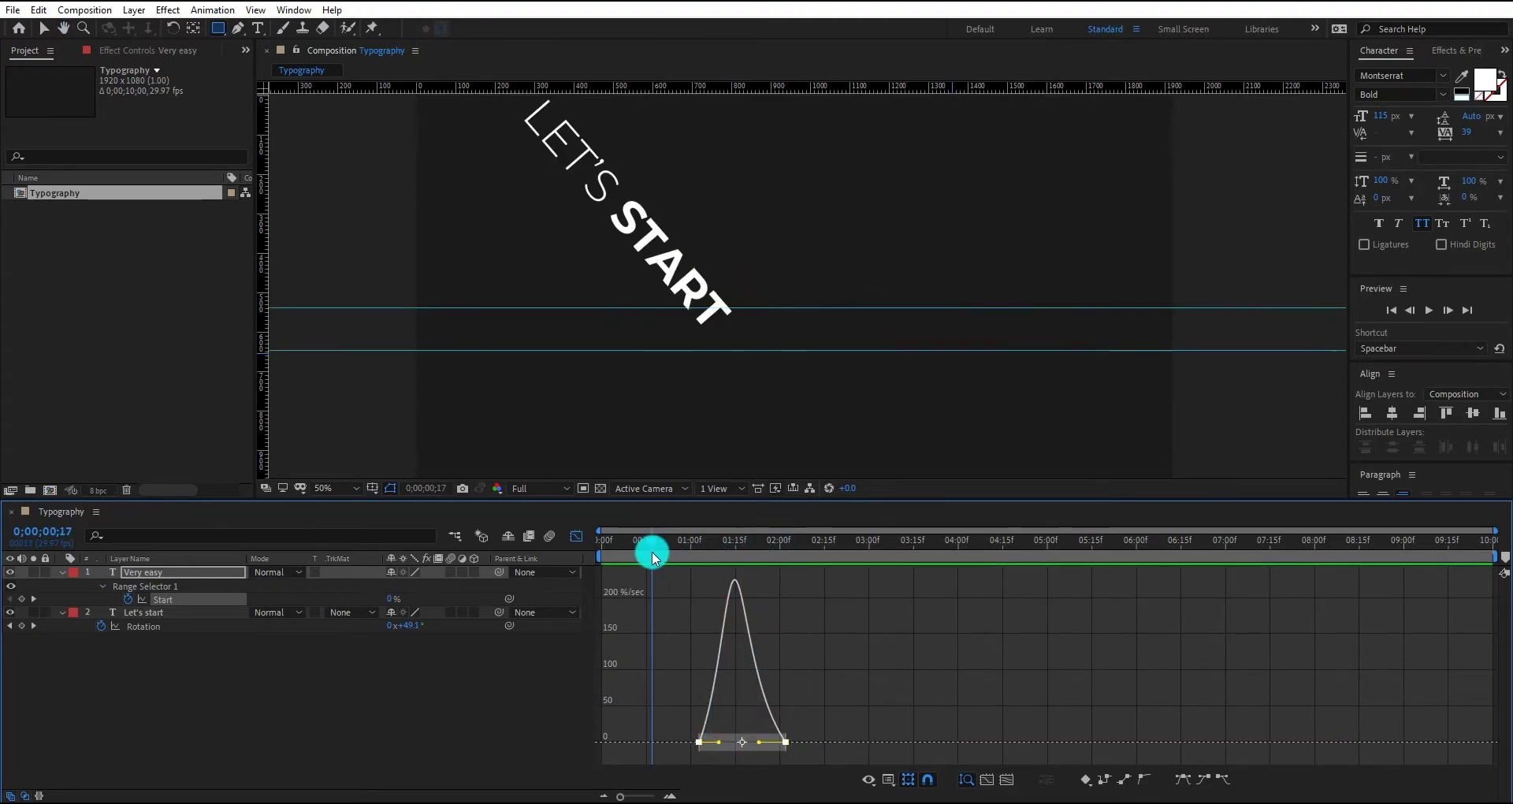
key(space)
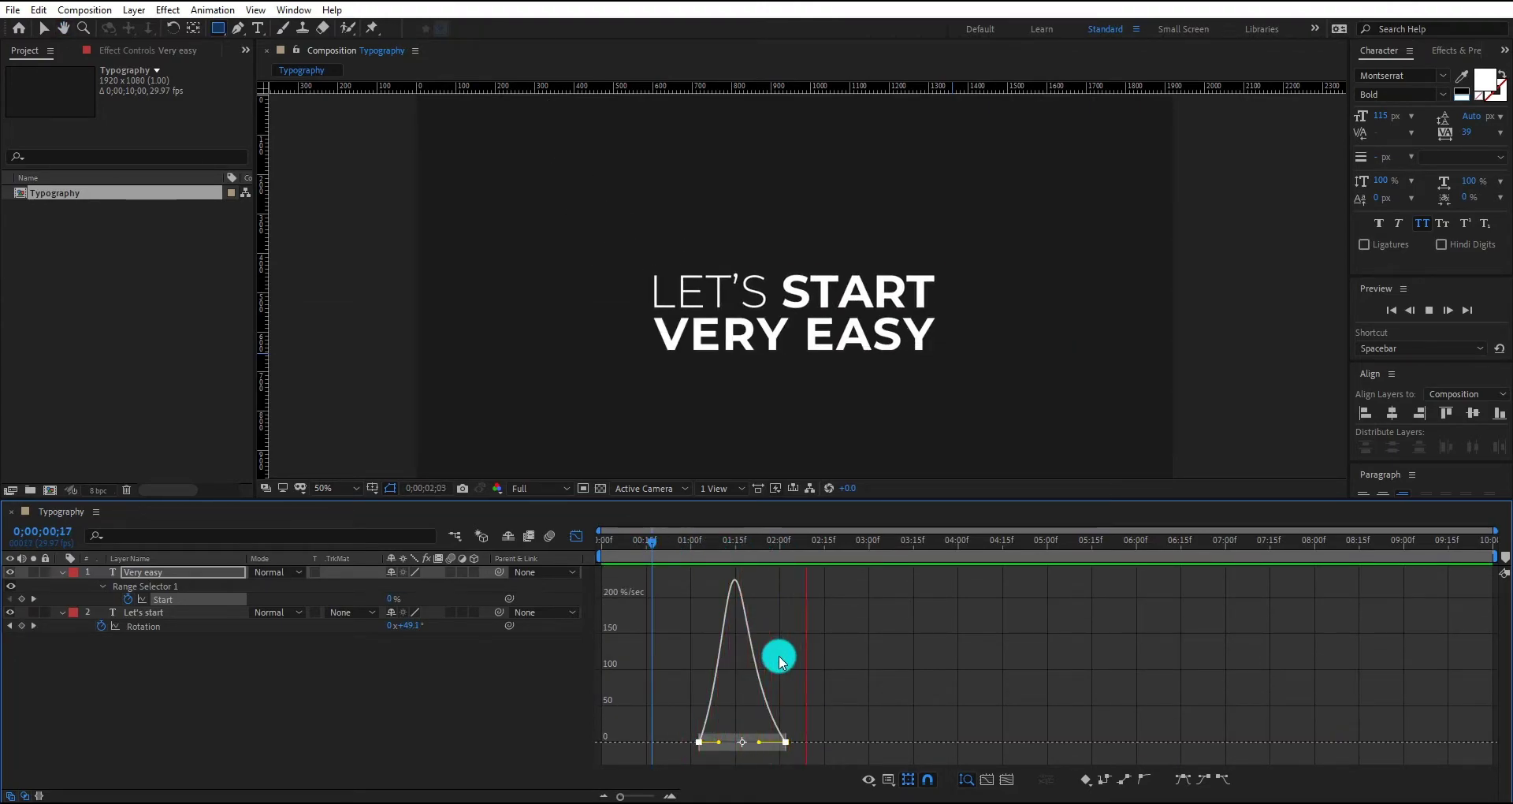
key(space)
click(577, 536)
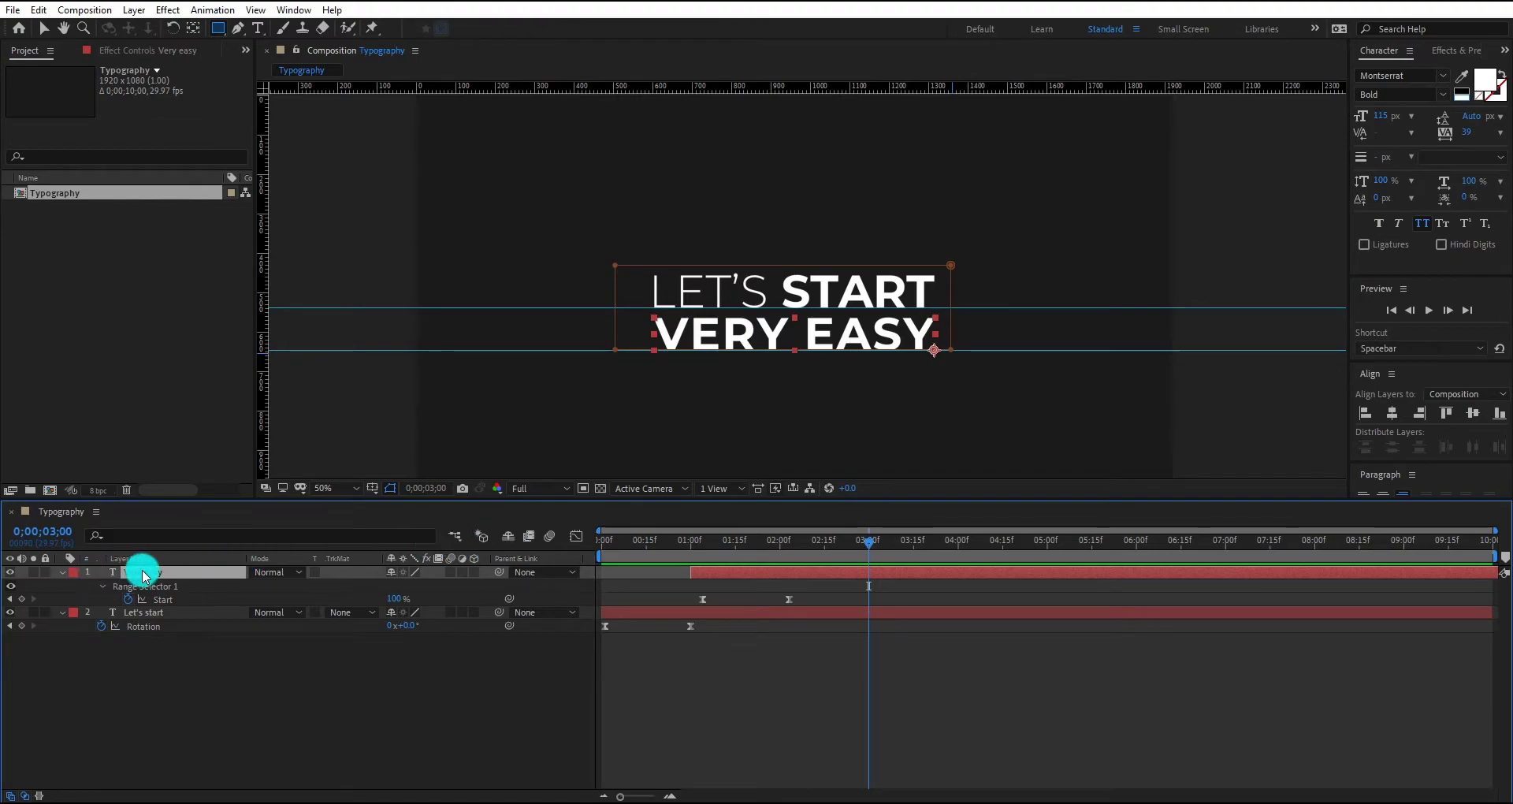
Add Position keyframes to the Very easy and Let's start layers at 0;00;03;00.
key(p)
click(167, 598)
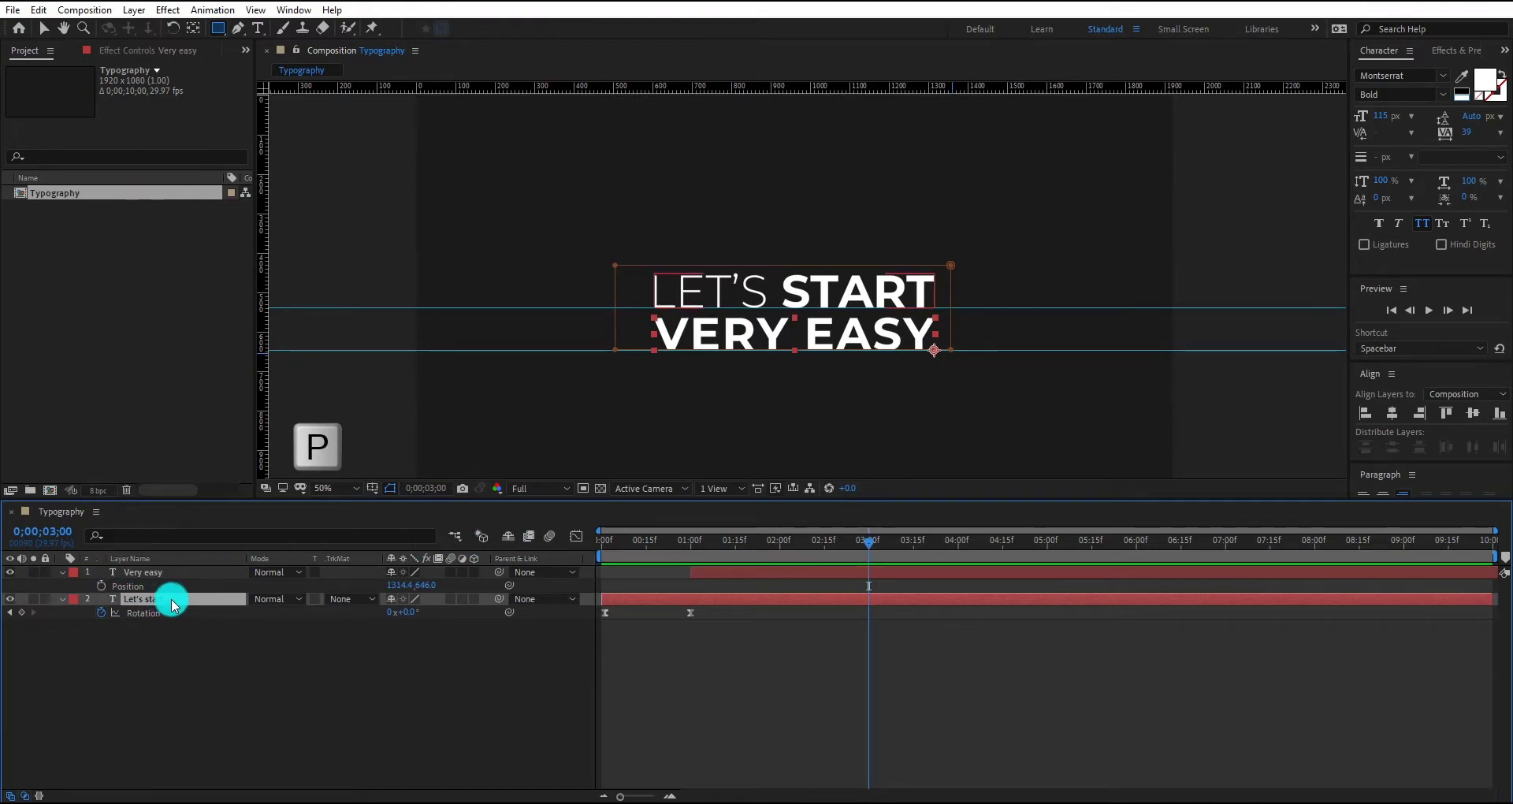
shift+click(190, 575)
click(100, 586)
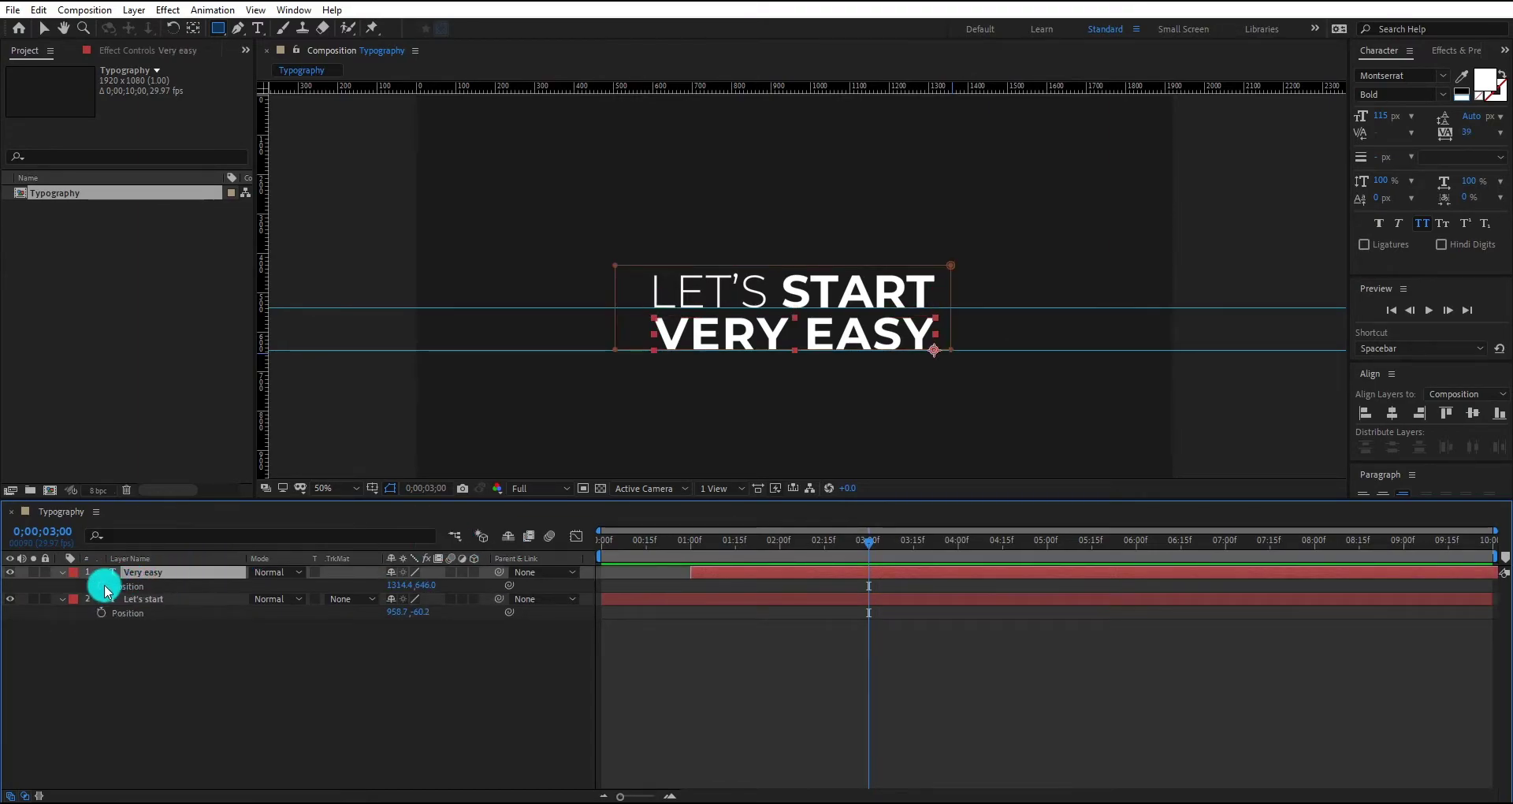
click(101, 612)
At 0;00;04;00, slide both lines out of frame: Let's start to -363.3, -60.2 and Very easy to 2636.4, 646.0.
drag(864, 543, 948, 561)
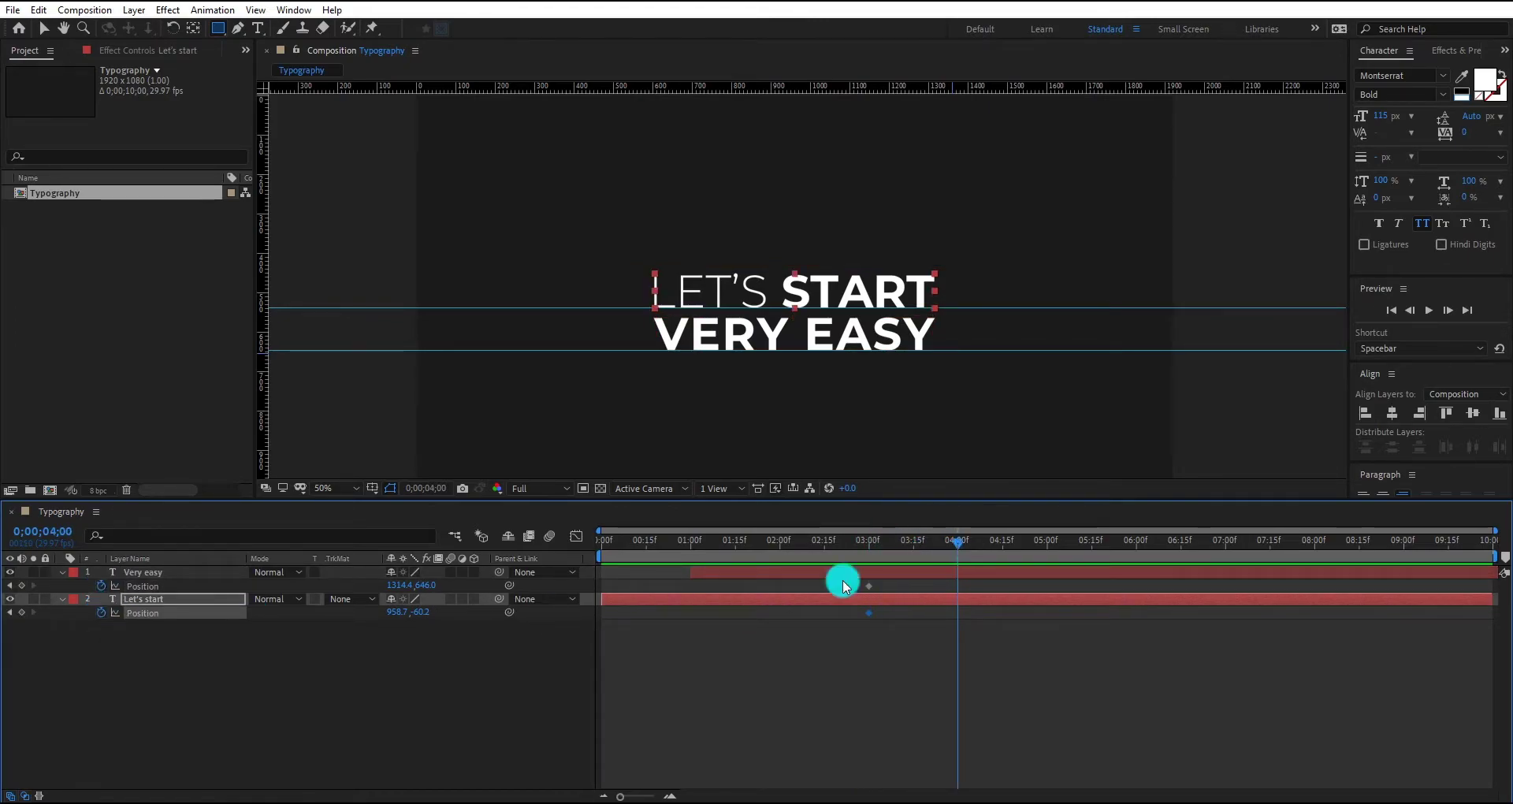
click(264, 666)
click(180, 575)
click(181, 599)
drag(399, 620, 285, 624)
drag(394, 590, 1290, 604)
click(843, 543)
drag(844, 546, 961, 558)
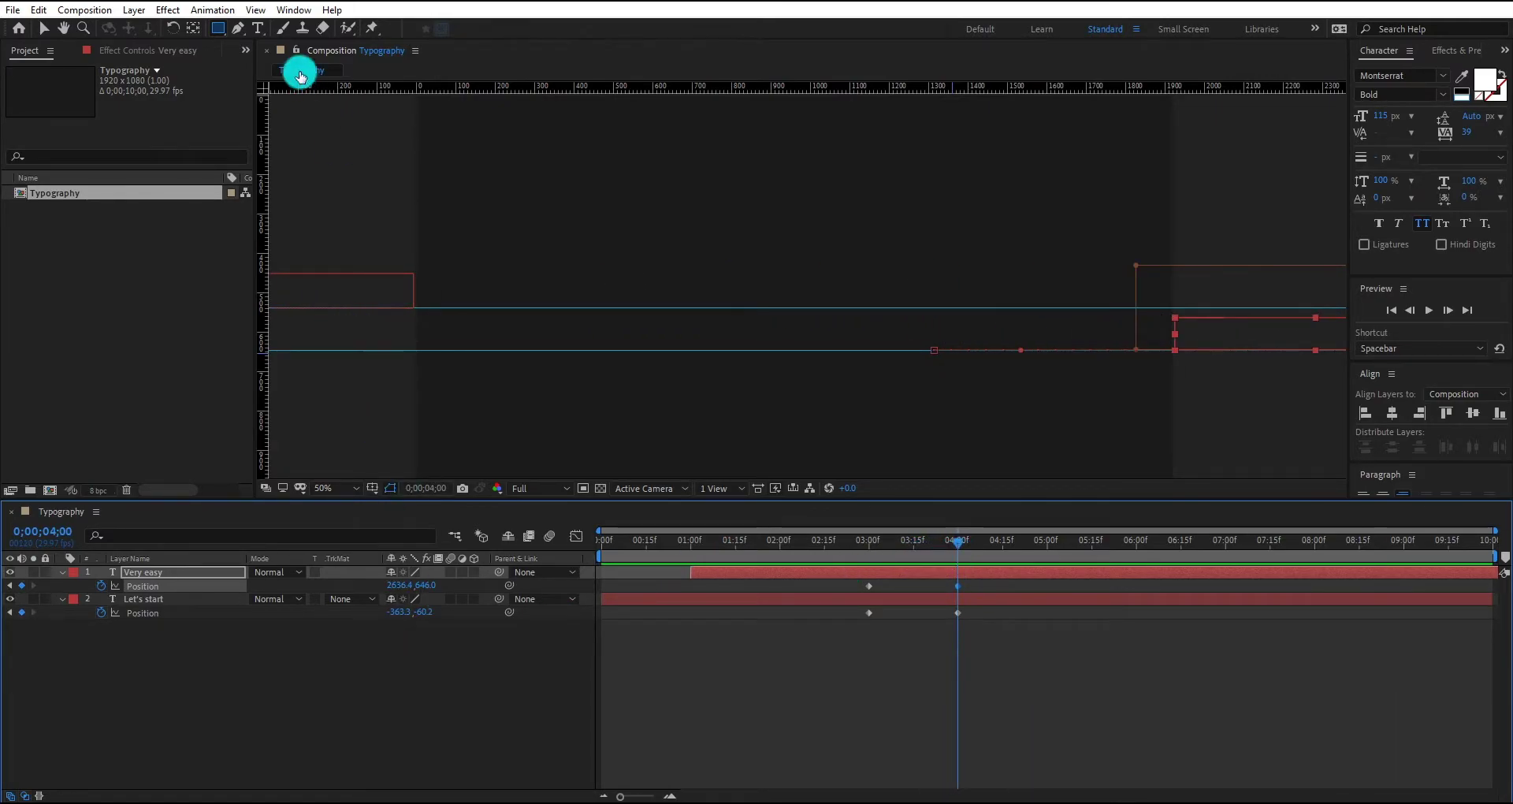
Create the text layer "Cool Kinetic" and move it onto the upper guide near the frame's center.
click(263, 29)
click(681, 288)
text(Cool Kinetic)
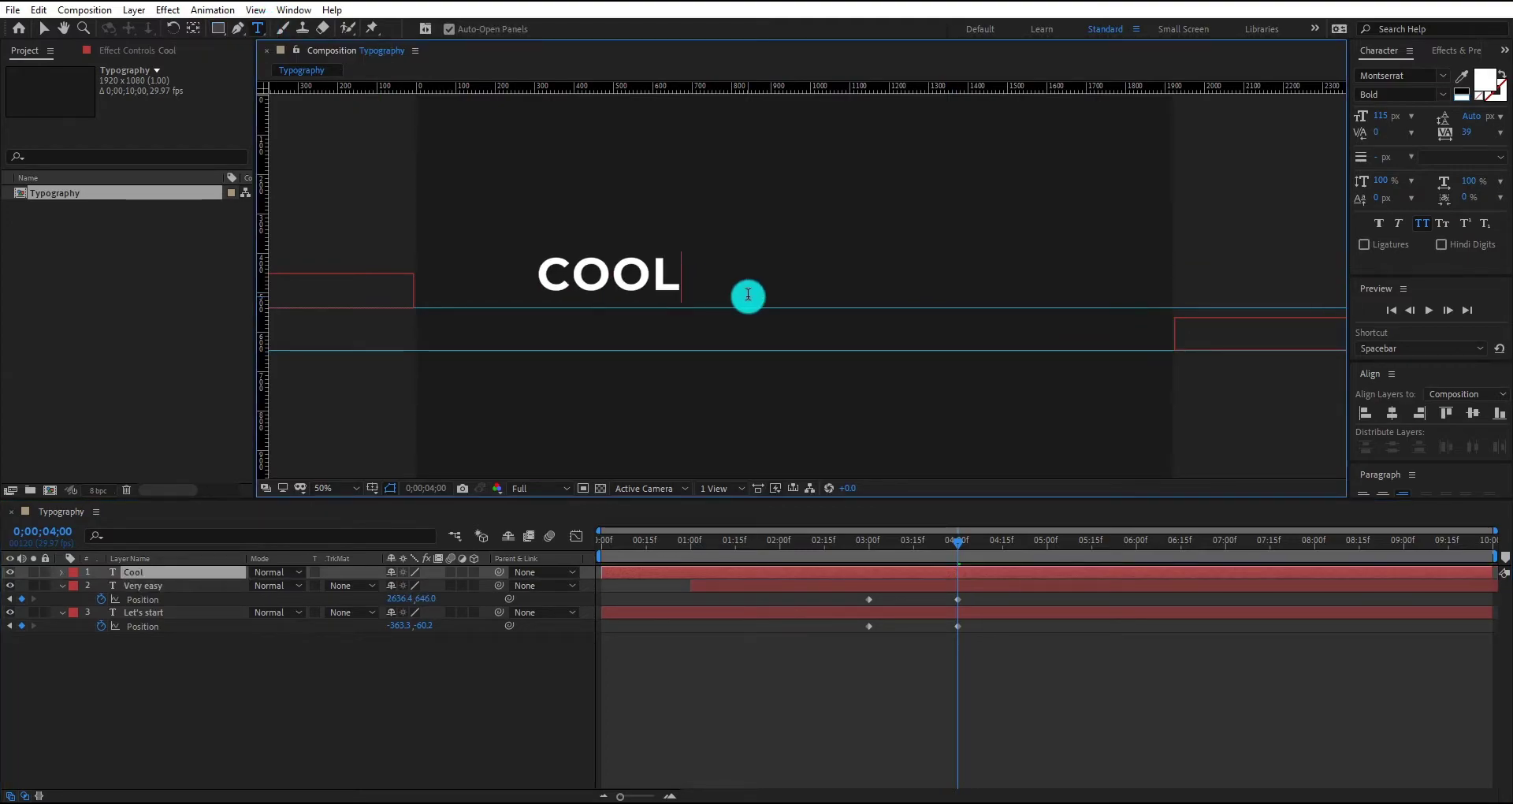
key(Escape)
key(v)
drag(663, 282, 966, 298)
Set the word Kinetic to Montserrat Medium and center the text layer horizontally in the composition.
double_click(782, 286)
drag(785, 286, 976, 292)
click(1443, 95)
click(1382, 180)
drag(795, 300, 980, 296)
click(1444, 95)
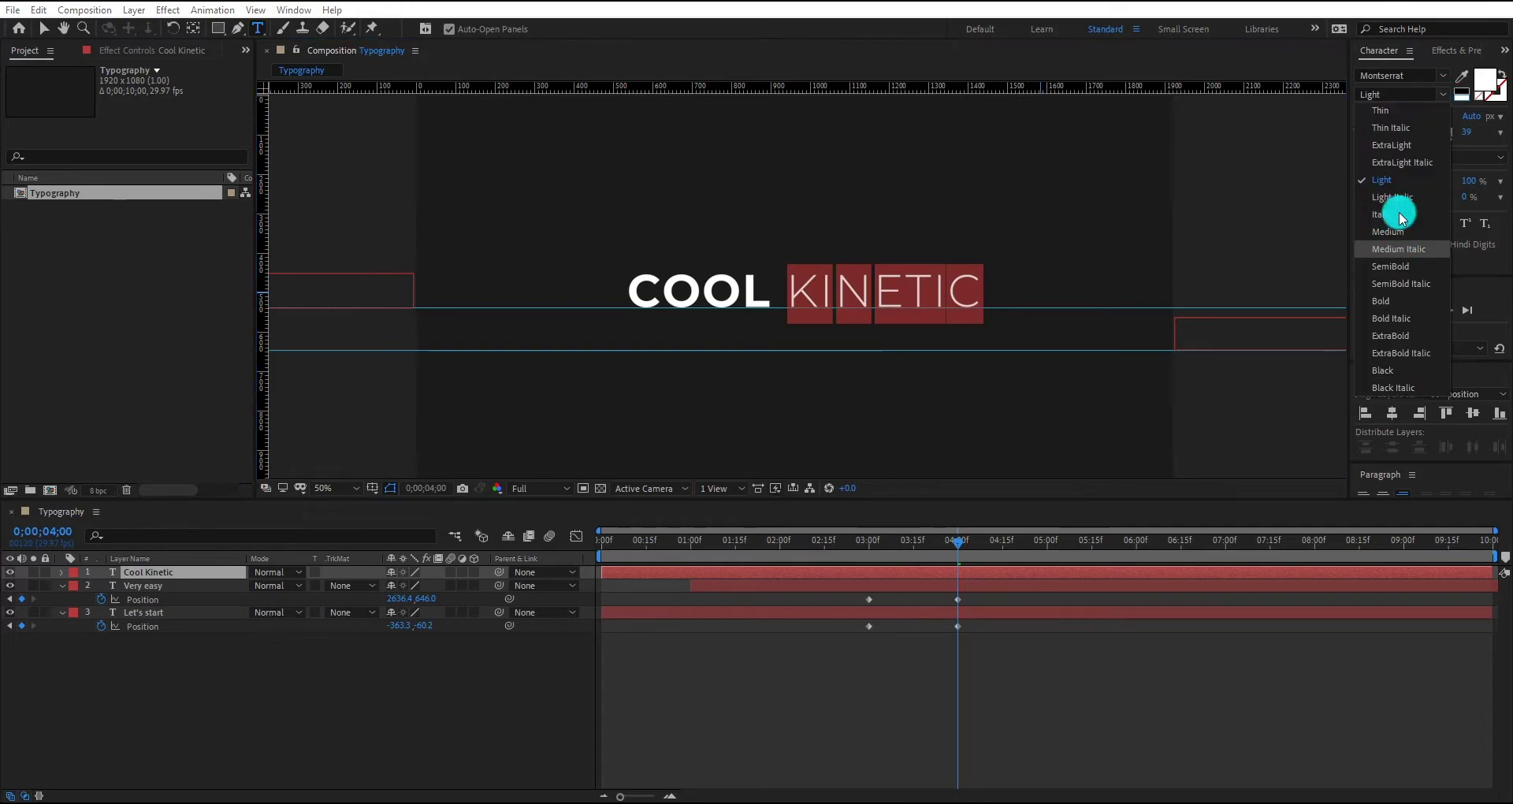
click(1389, 231)
click(743, 310)
key(Escape)
key(v)
click(1393, 414)
Add the text "typography" in Montserrat Bold, centered beneath Cool Kinetic, with tracking 52 to match its width.
click(258, 29)
click(622, 344)
text(typography)
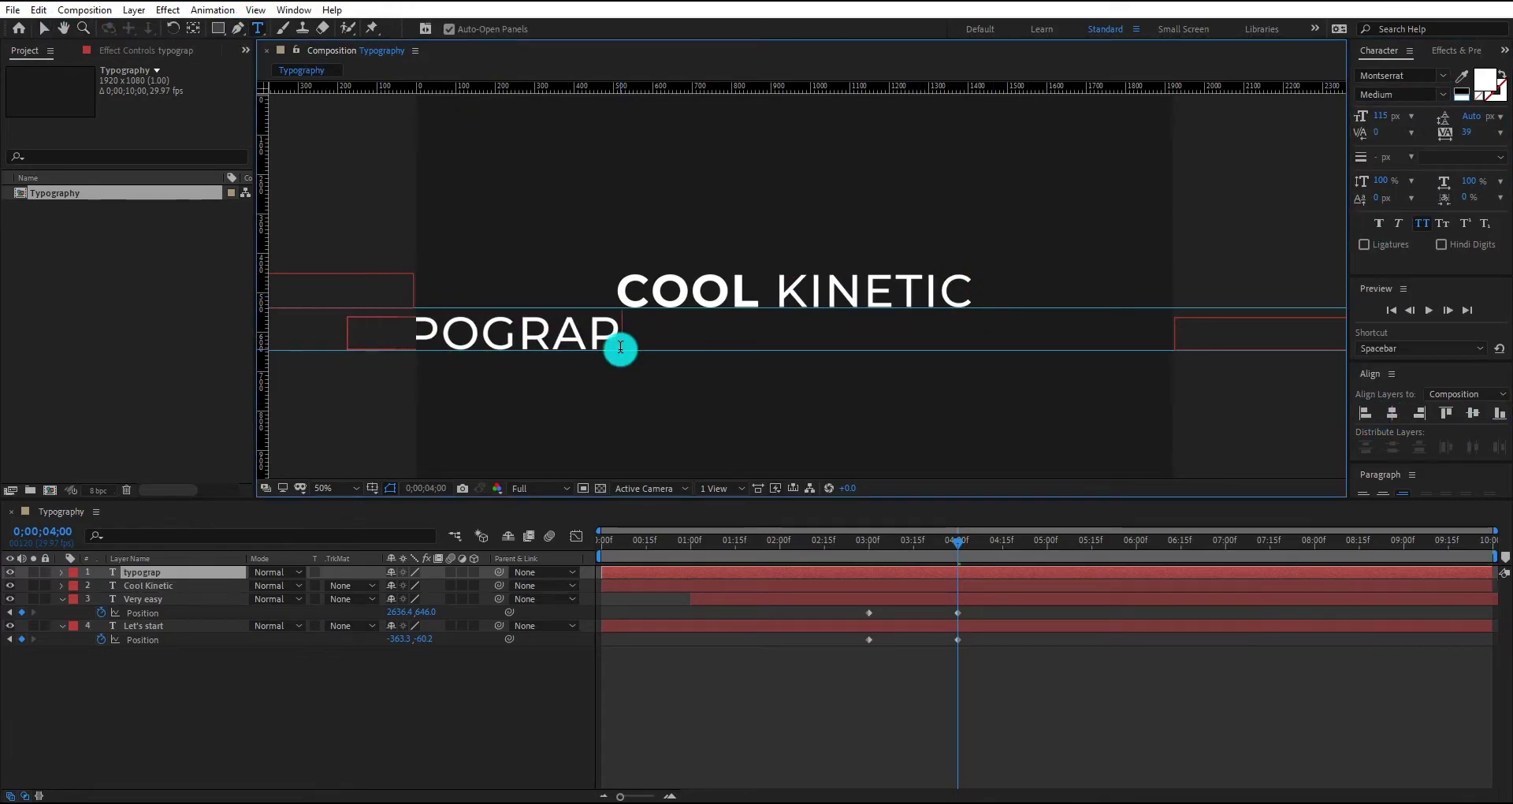
drag(620, 345, 62, 71)
click(1441, 95)
click(1400, 301)
click(44, 29)
drag(596, 339, 945, 339)
drag(1466, 132, 1463, 139)
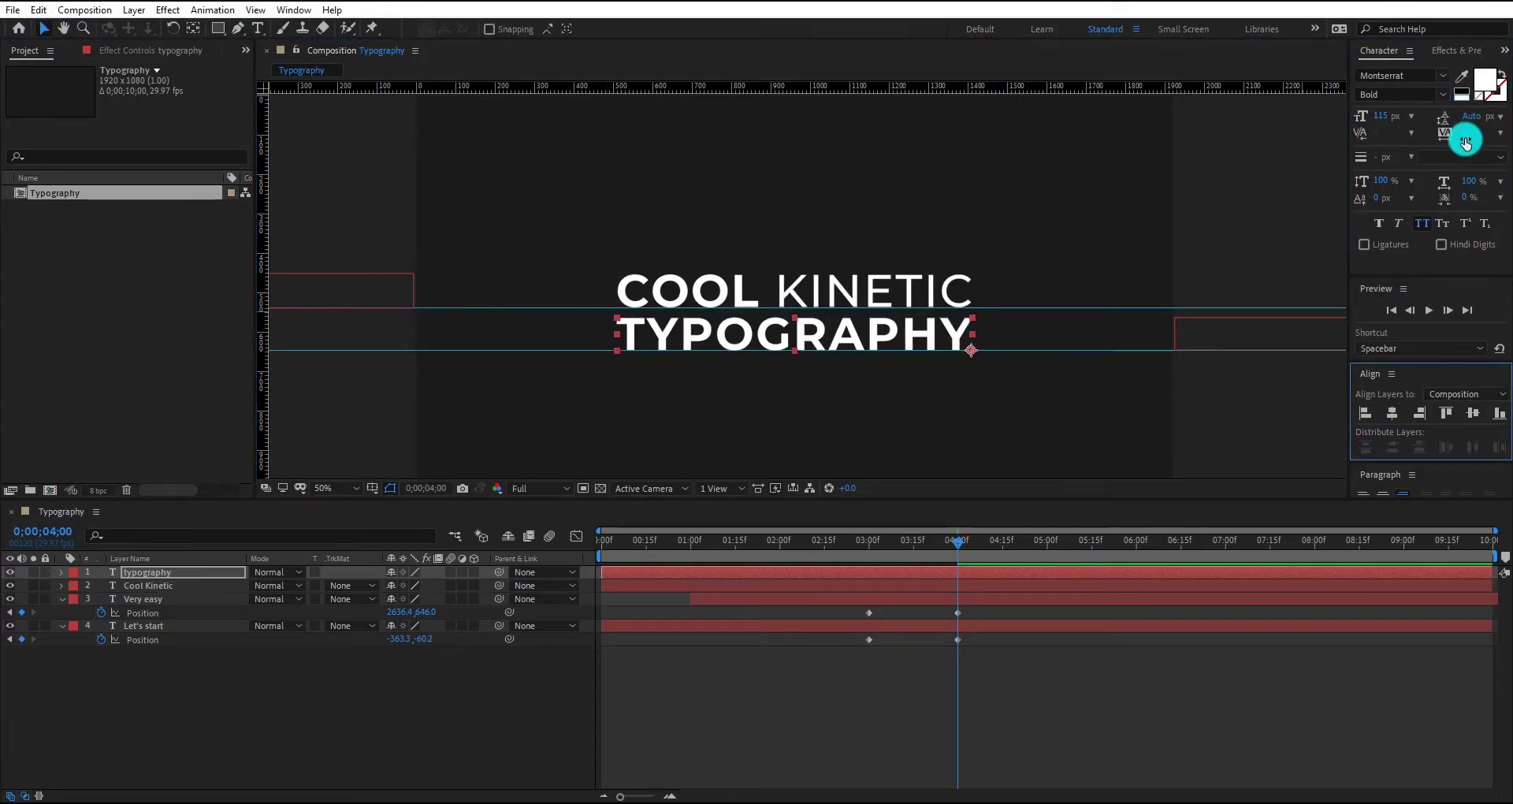
Add Position keyframes to the typography and Cool Kinetic layers at 0;00;04;00.
shift+click(595, 586)
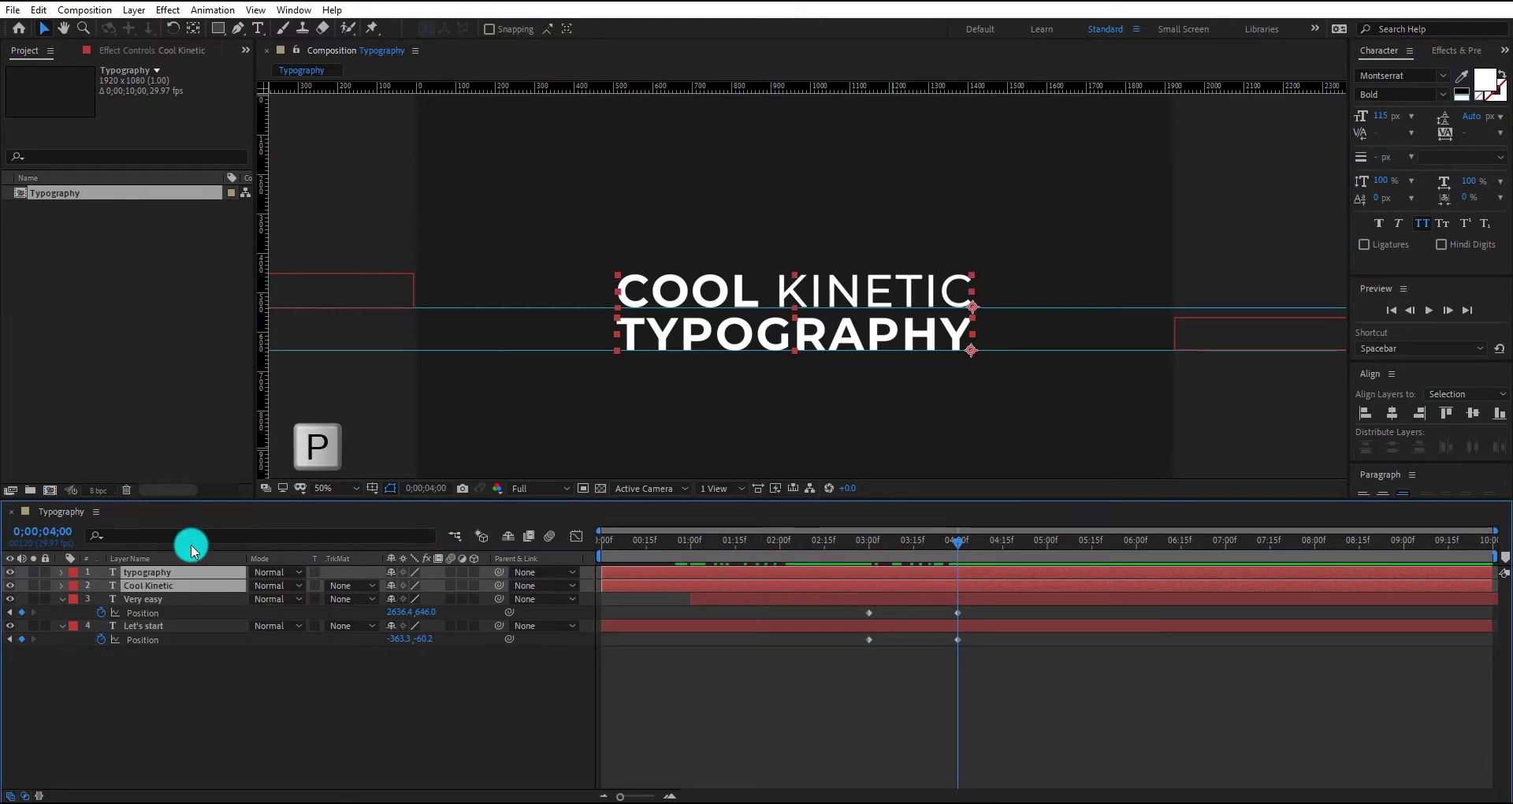
key(p)
click(101, 586)
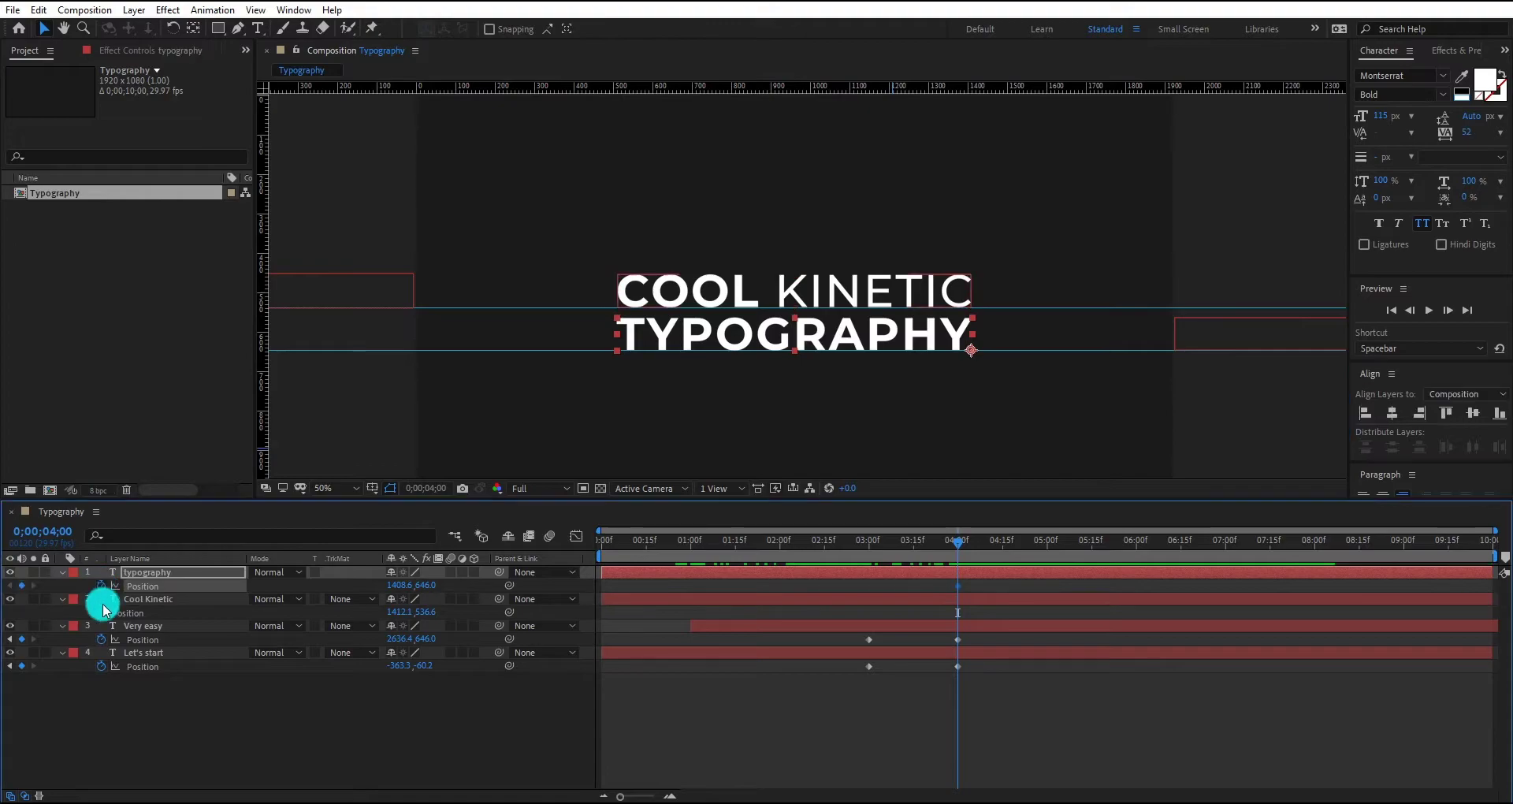
click(101, 612)
At 0;00;03;00, move typography off frame to -13.4, 646.0 and Cool Kinetic to 2831.1, 536.6, and preview.
drag(959, 549, 871, 556)
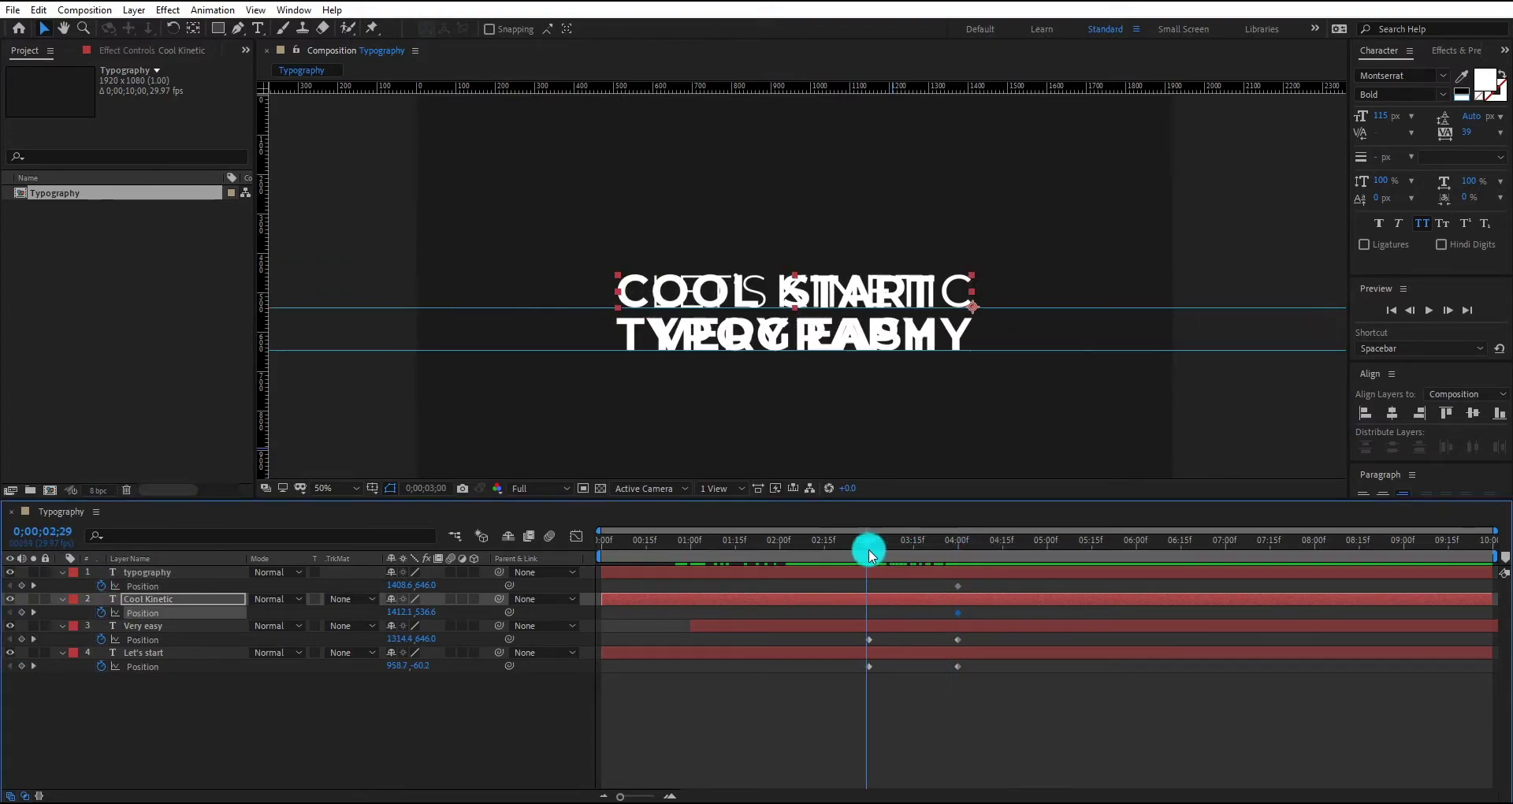
mouse_move(400, 585)
mouse_down()
mouse_move(415, 588)
mouse_move(186, 595)
mouse_move(405, 588)
mouse_move(387, 593)
mouse_up()
drag(400, 612, 819, 538)
key(space)
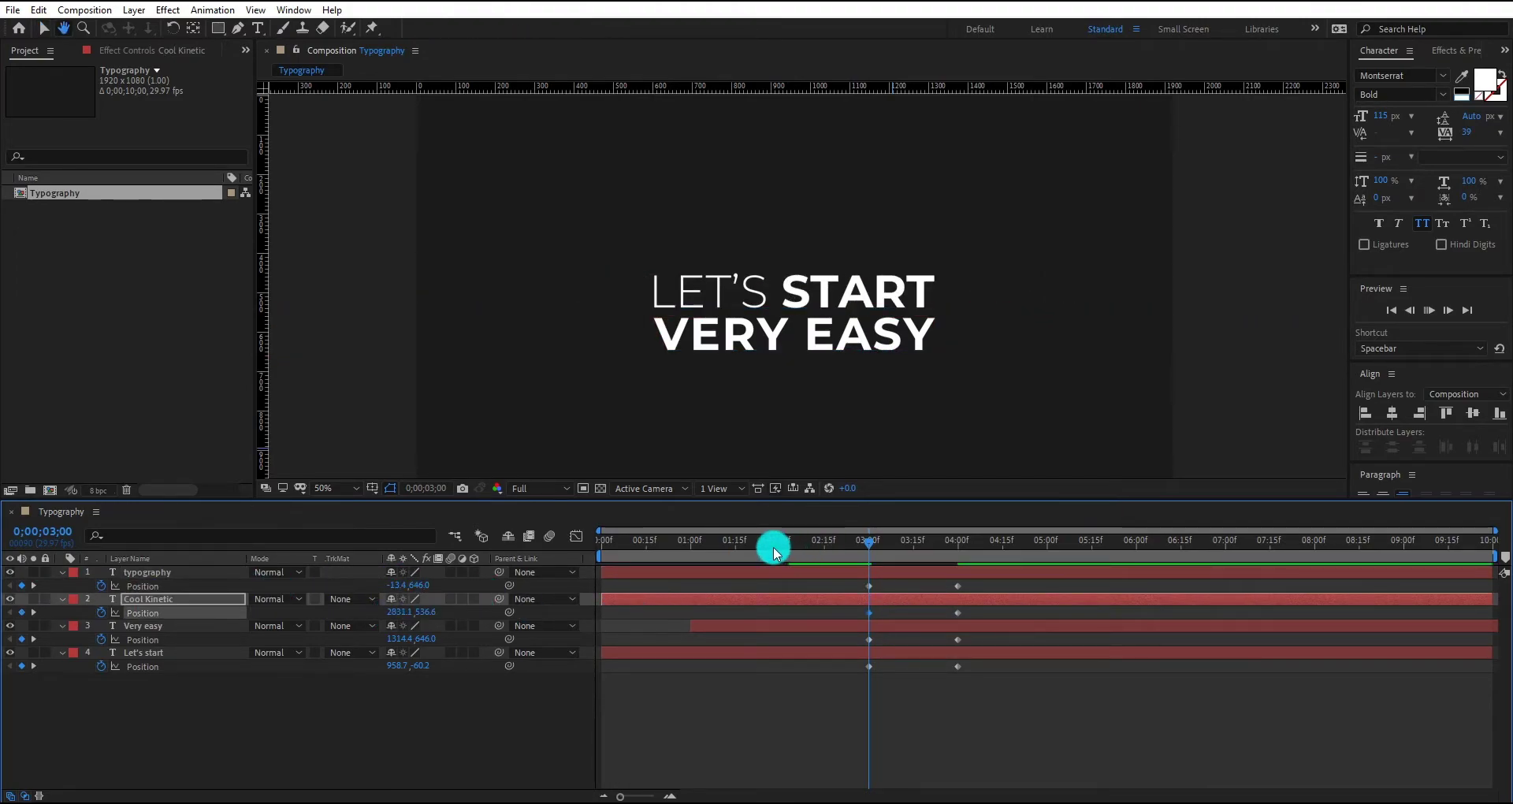
Apply Easy Ease to the Position keyframes of all four text layers.
drag(931, 538, 867, 583)
right_click(870, 639)
mouse_move(887, 628)
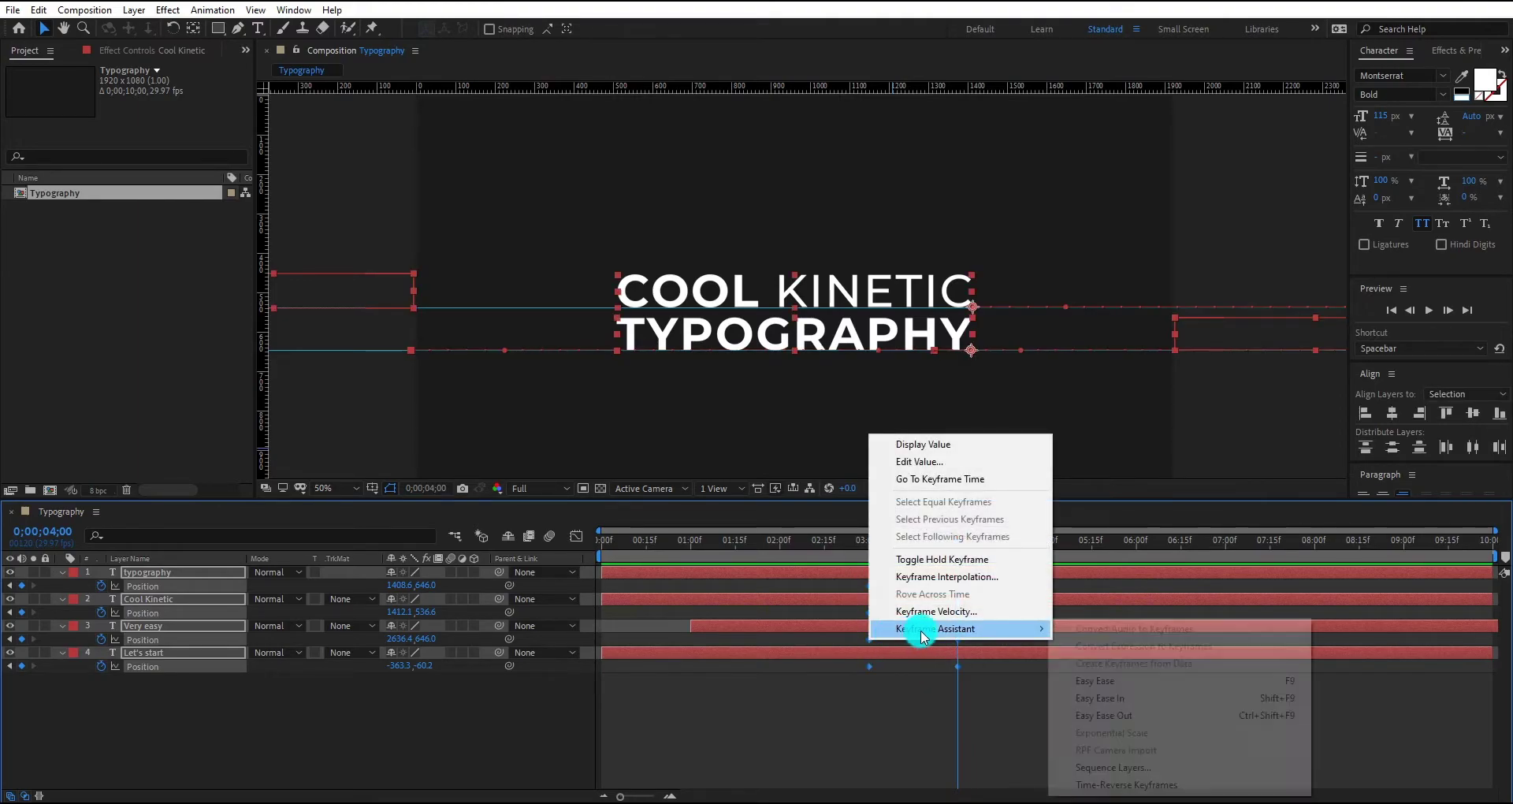
click(1140, 688)
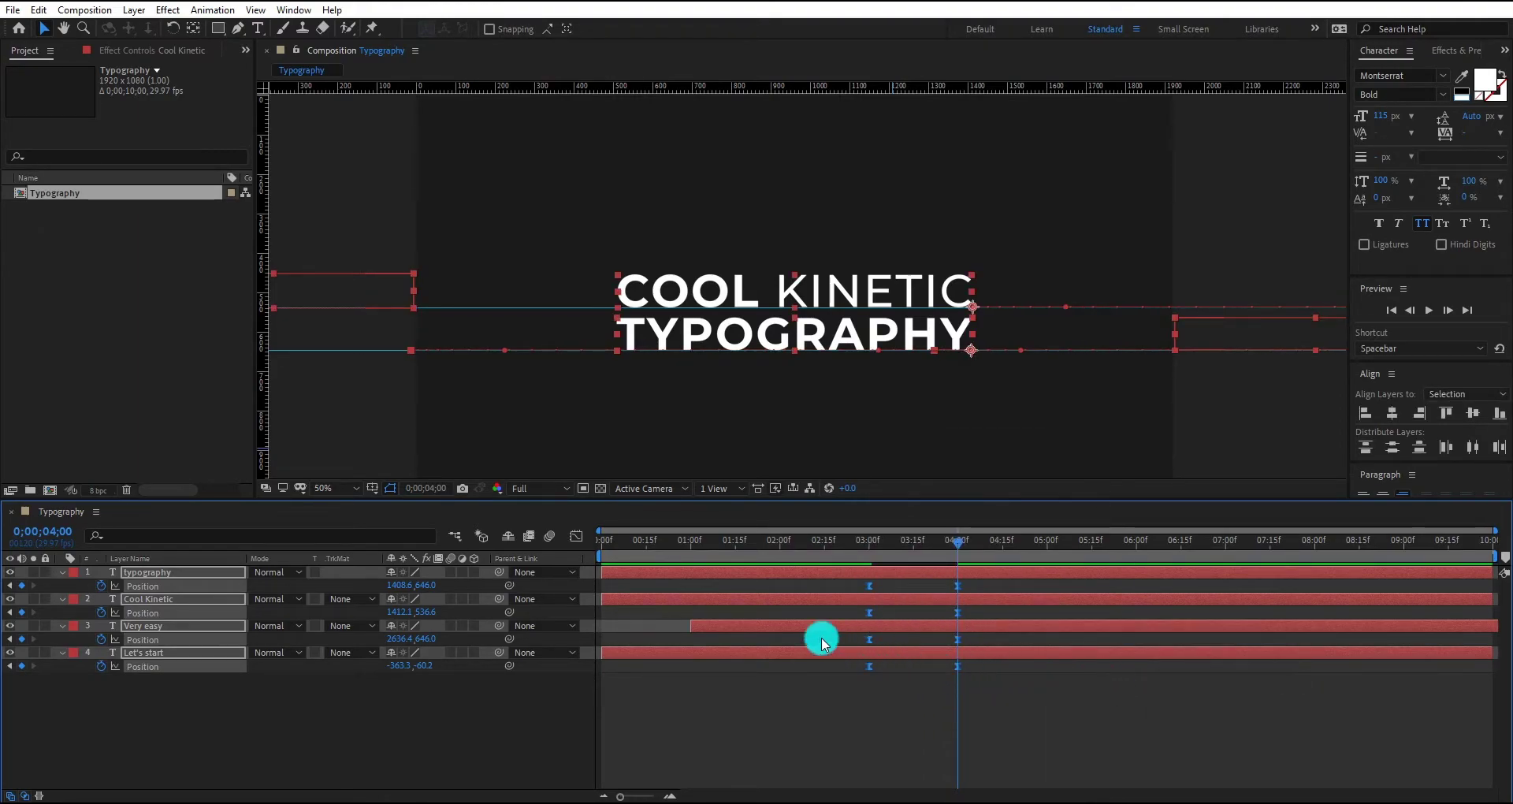
Reshape the four layers' Position speed curves into a steep central peak in the graph editor and preview the transition.
click(568, 538)
drag(1017, 759, 919, 748)
drag(918, 545, 848, 551)
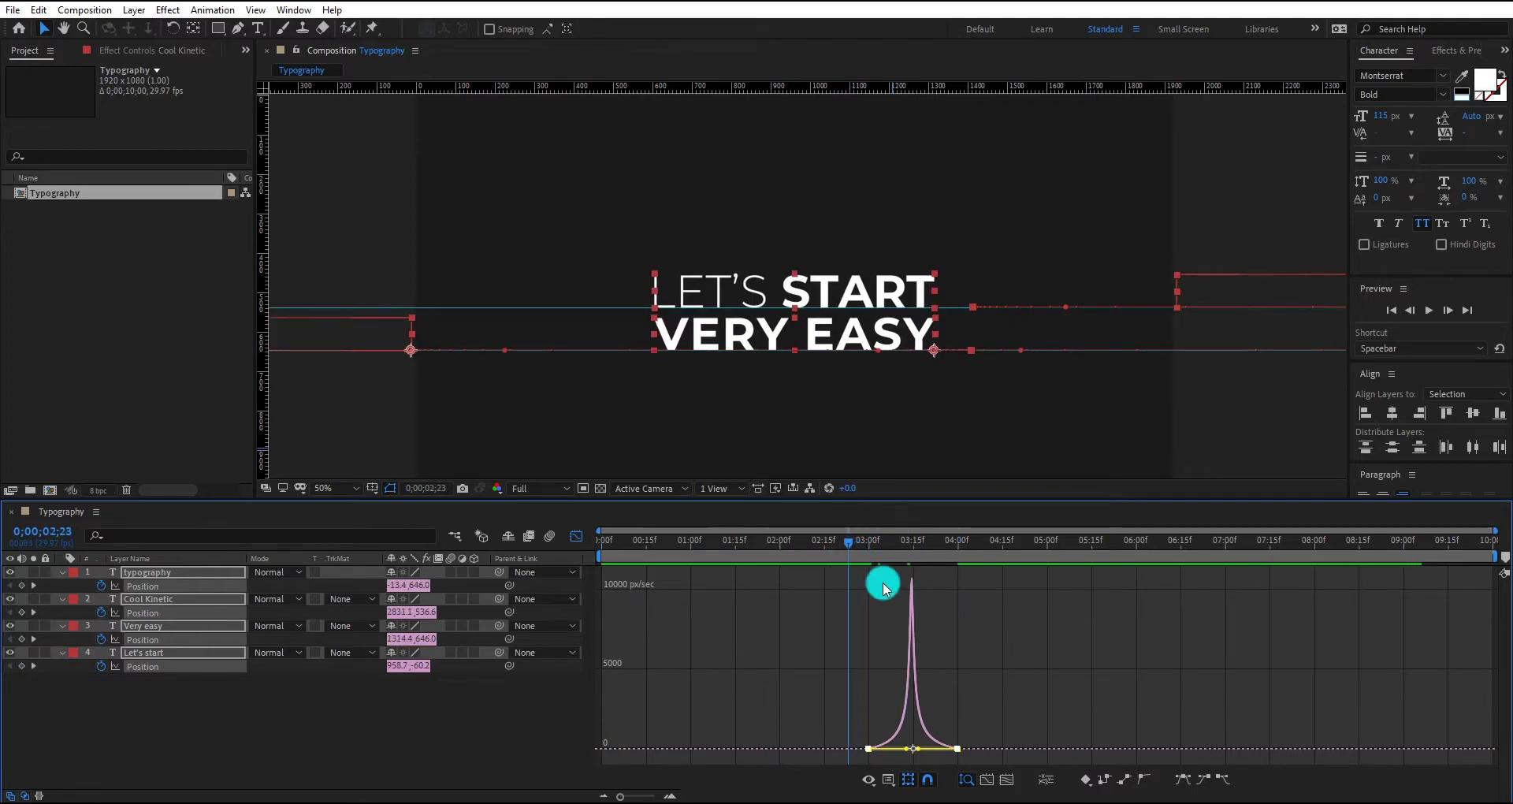
key(space)
key(space)
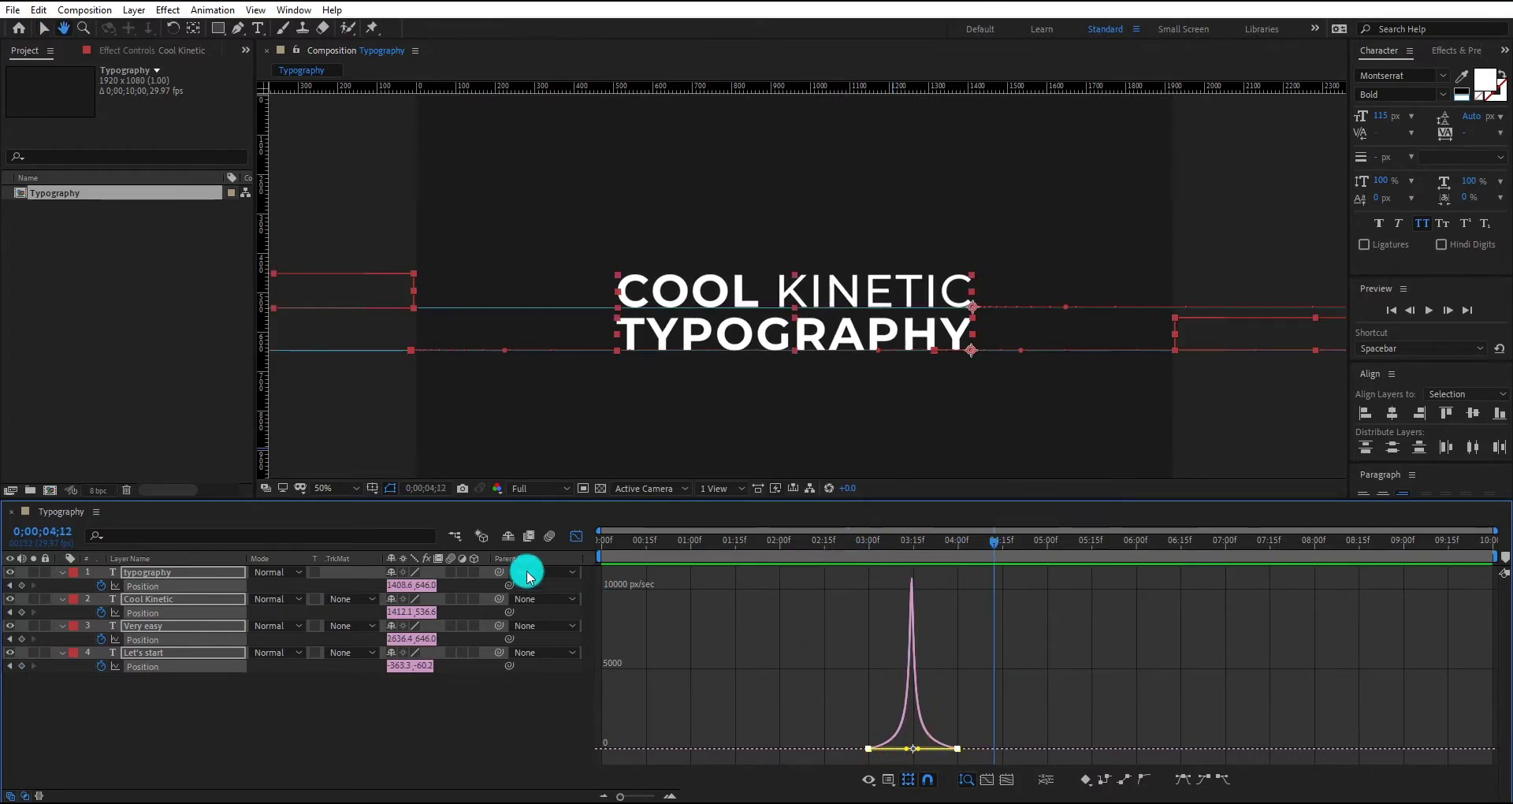
click(577, 536)
Trim the start of the typography and Cool Kinetic layers to 0;00;03;07 and preview the transition.
drag(890, 551, 873, 552)
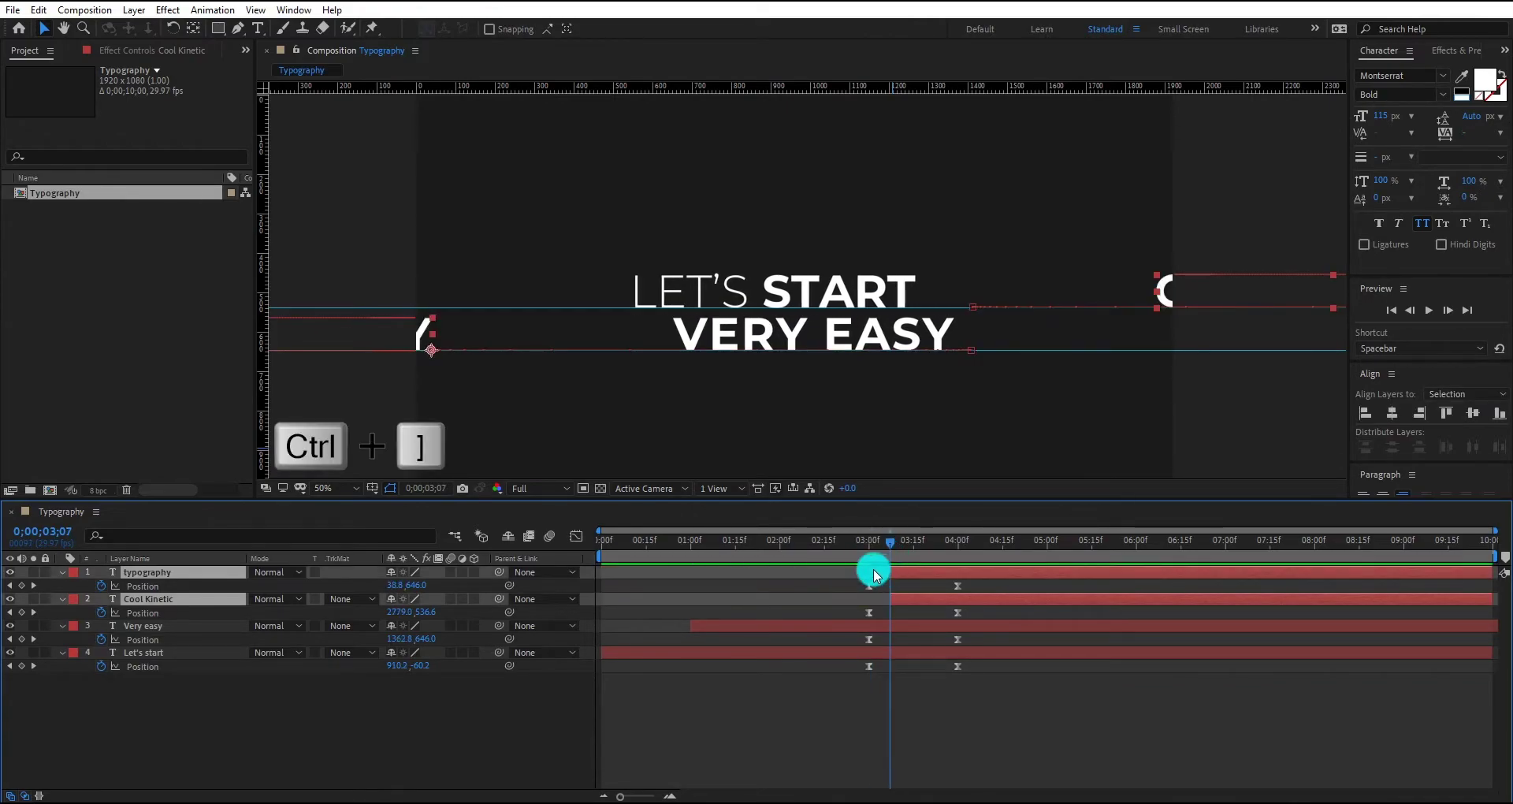
key(space)
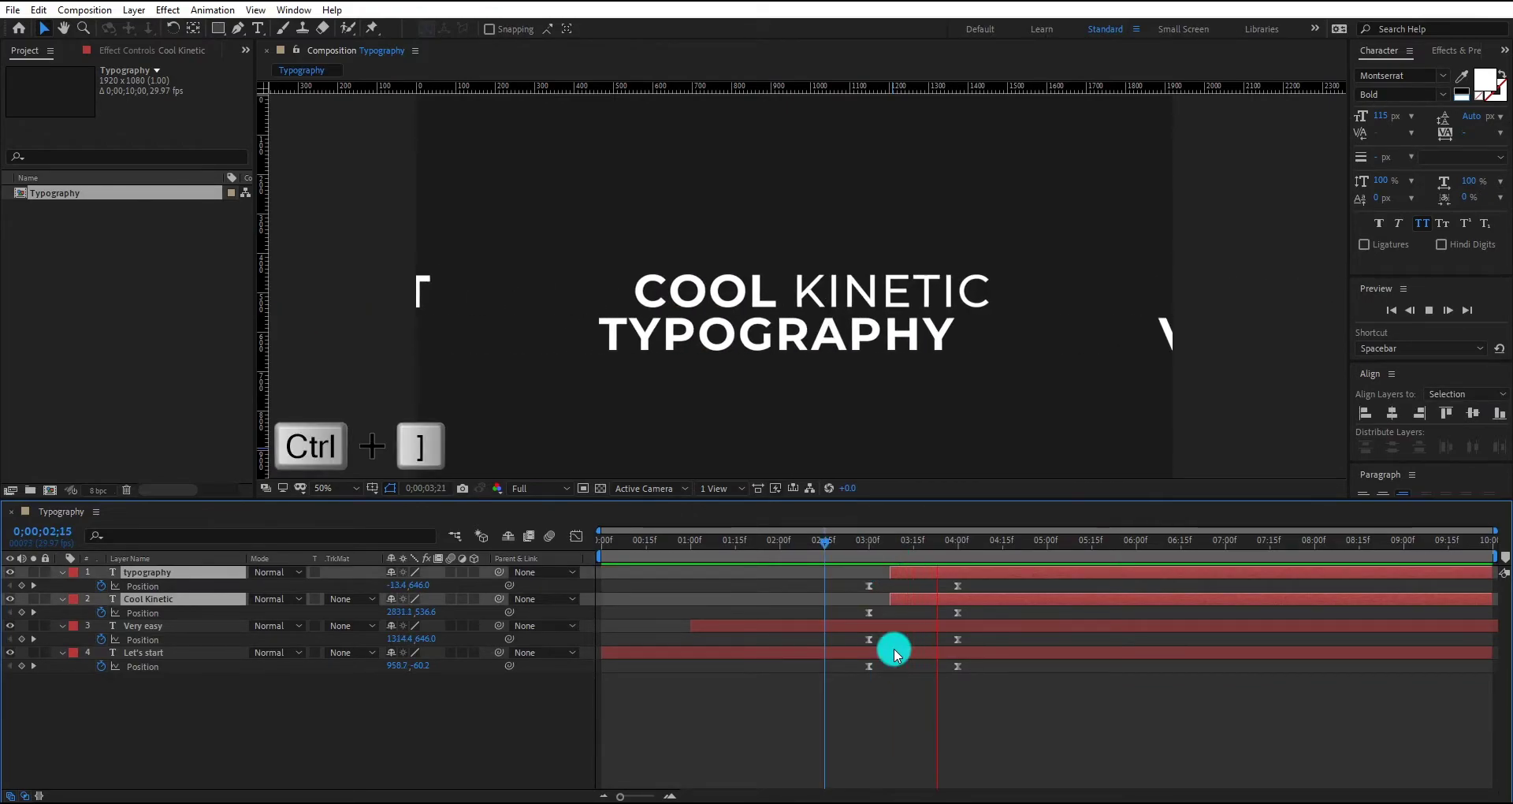
key(space)
click(975, 706)
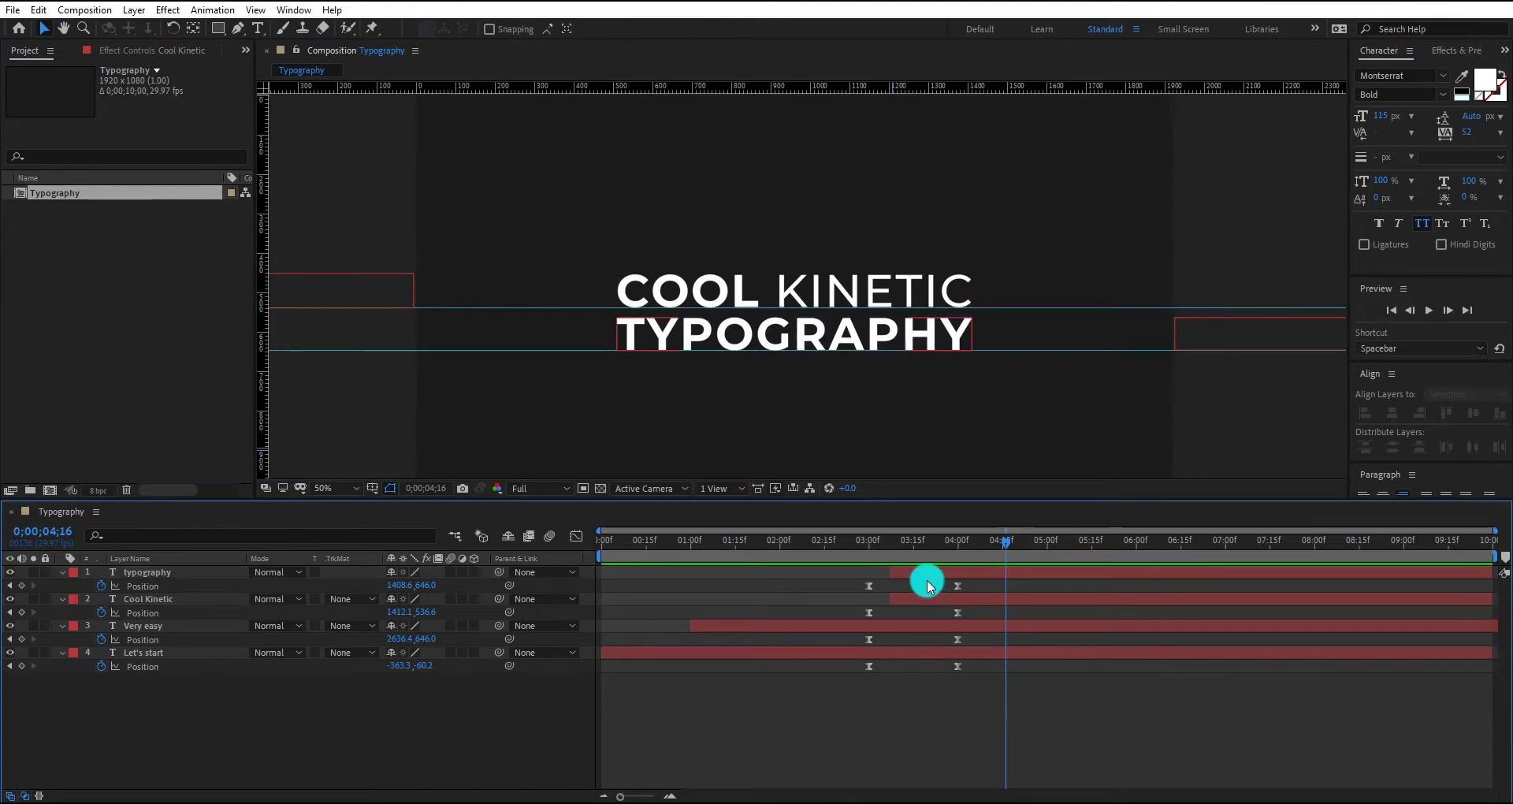
Create a null object in the composition with the current time at 0;00;04;00.
drag(904, 548, 955, 549)
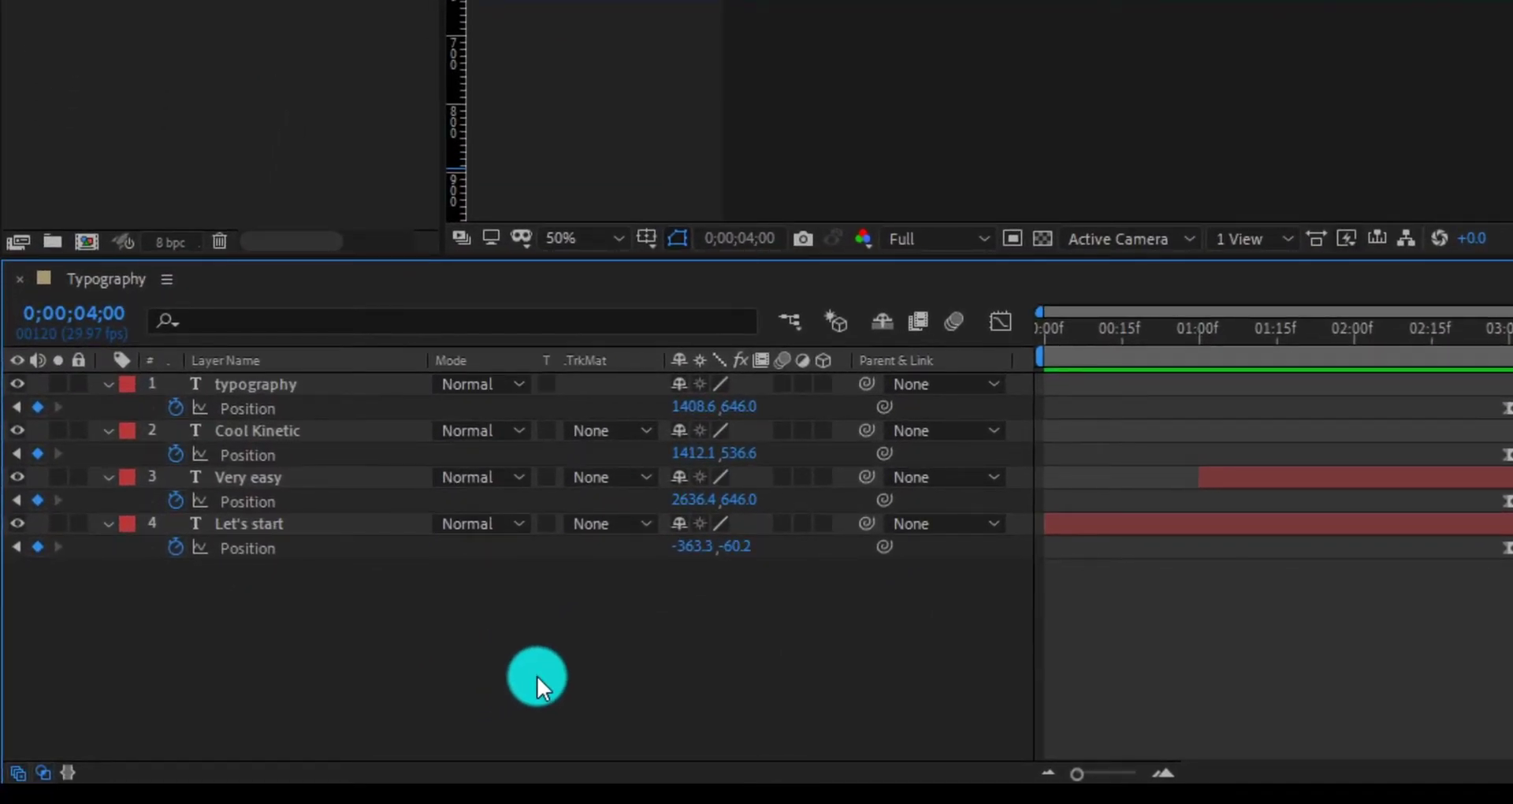
right_click(368, 722)
mouse_move(648, 367)
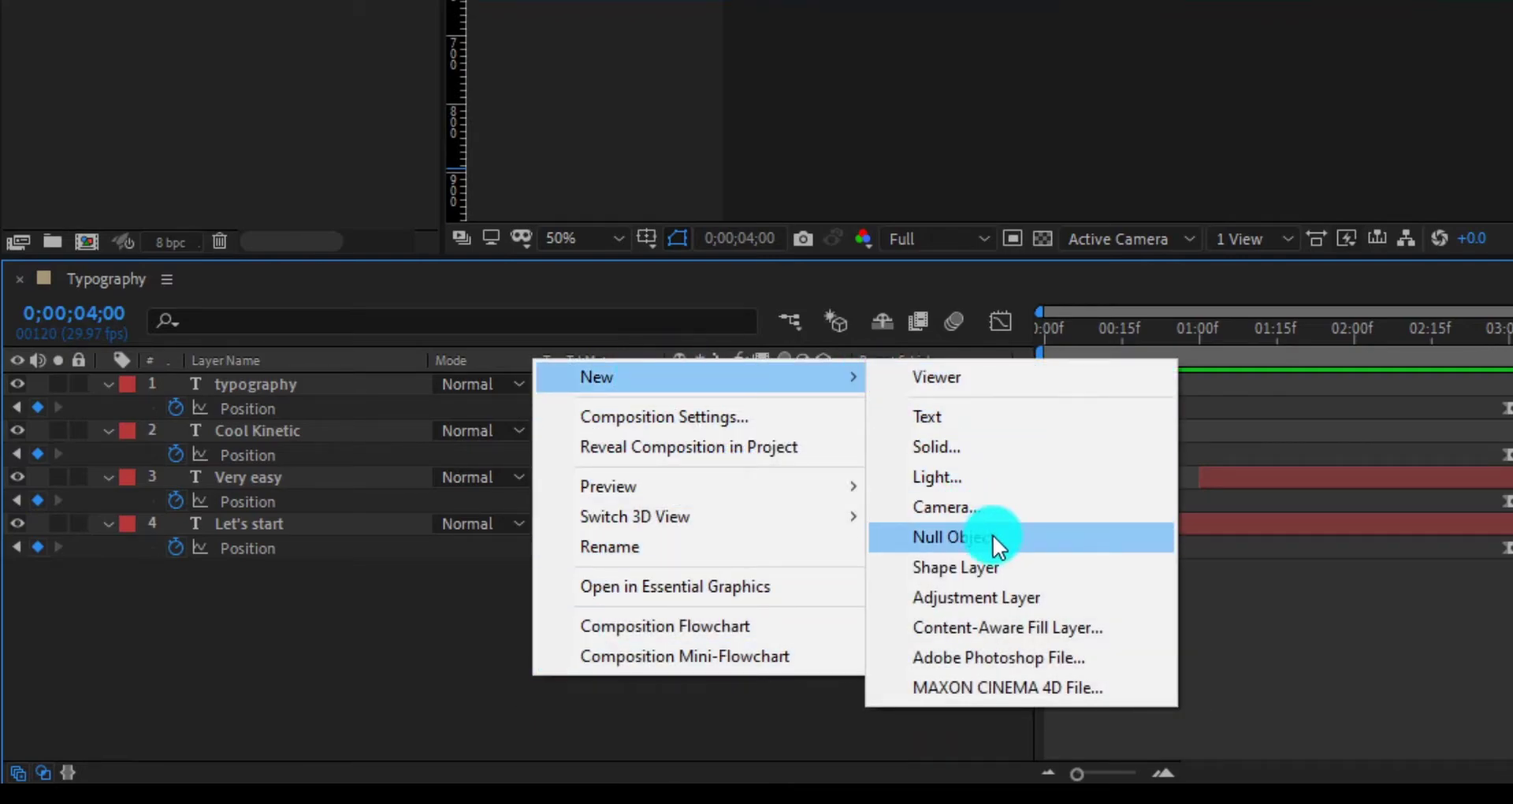
click(989, 536)
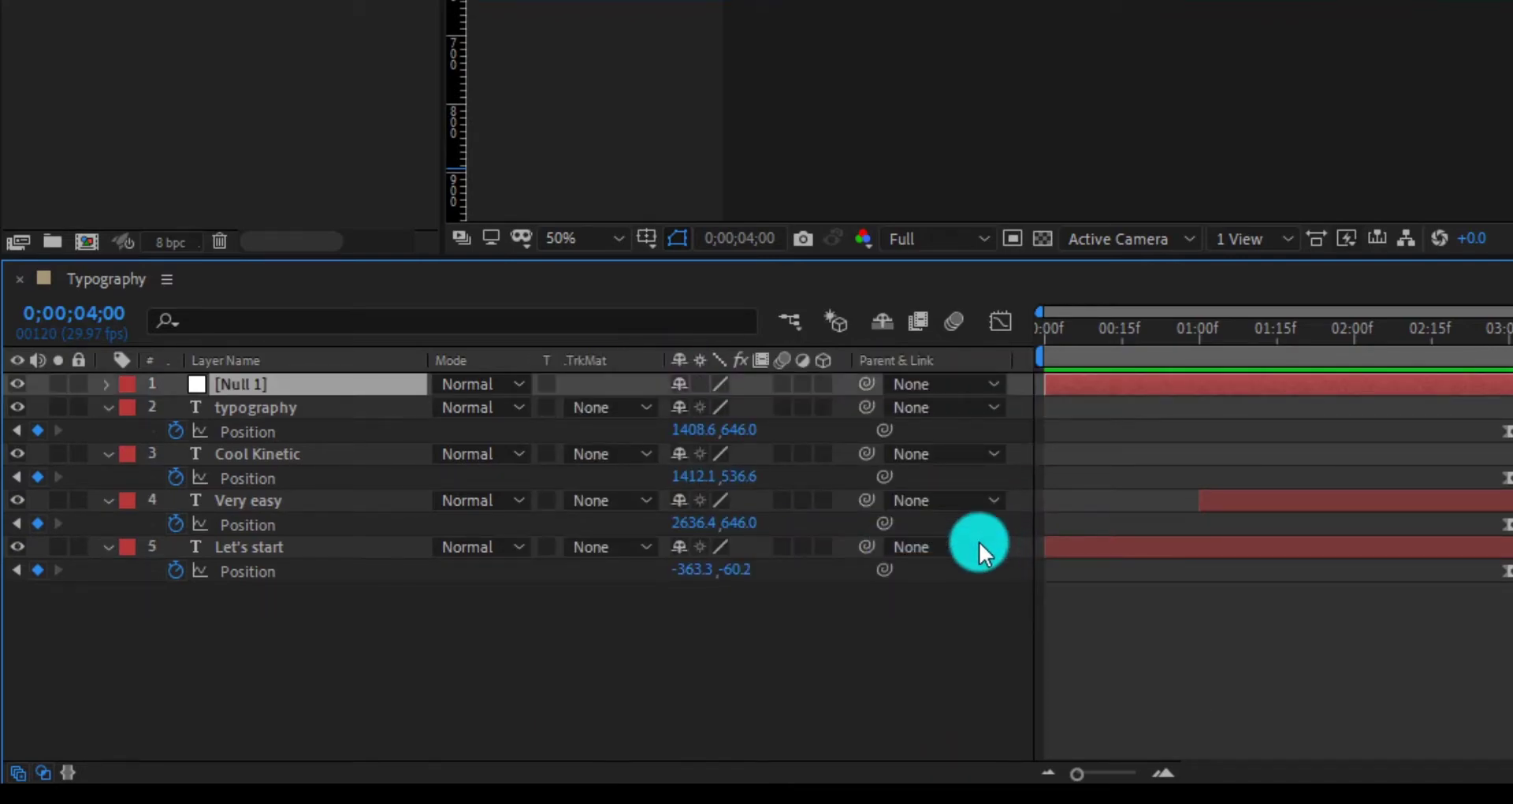
Parent the typography and Cool Kinetic layers to the null object.
click(323, 413)
ctrl+click(334, 447)
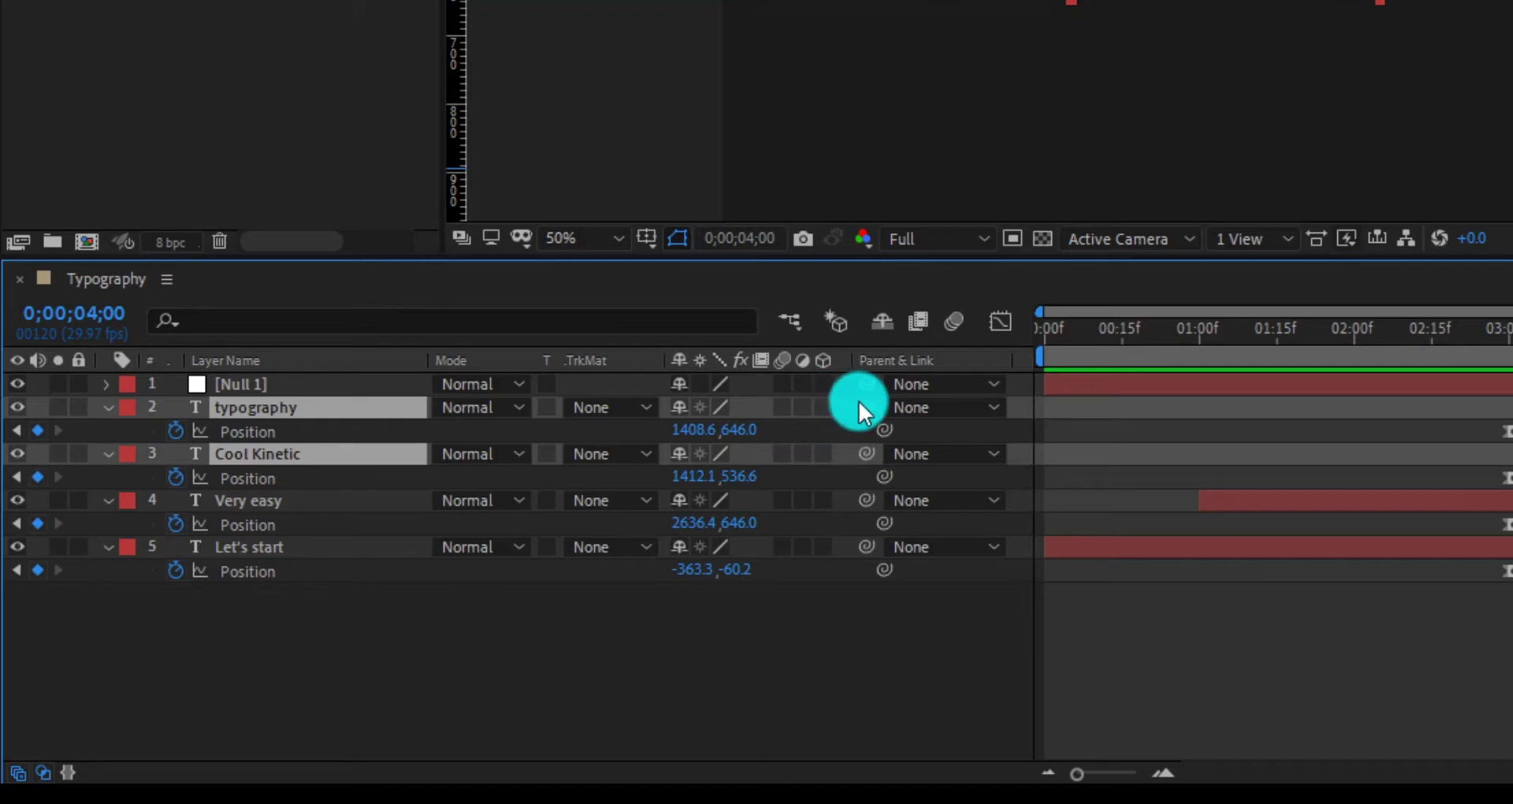
drag(865, 406, 366, 379)
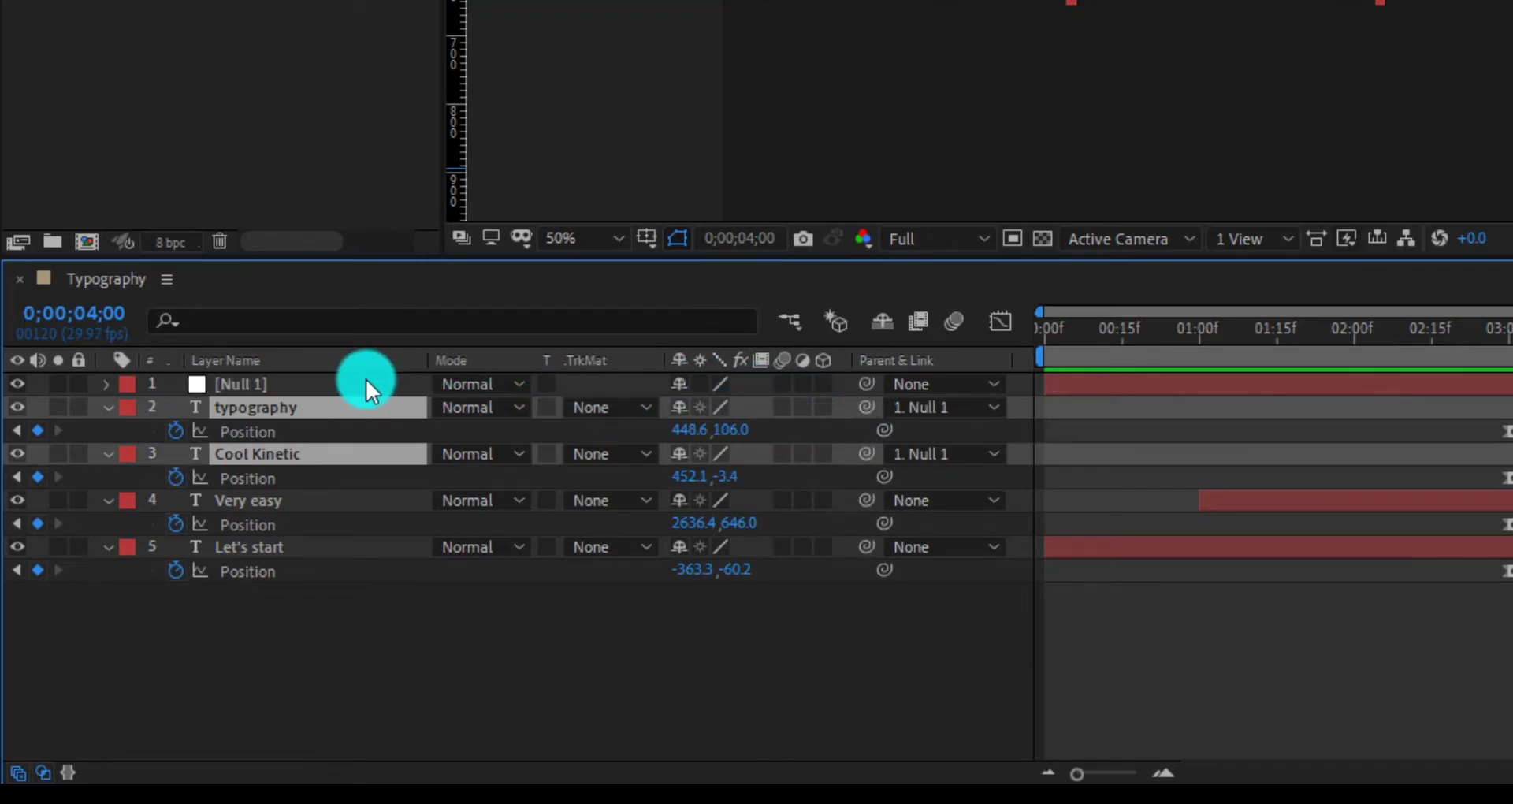
Reveal the null's Position, Scale and Rotation and set a keyframe on each at 0;00;05;00.
key(p)
key(shift+s)
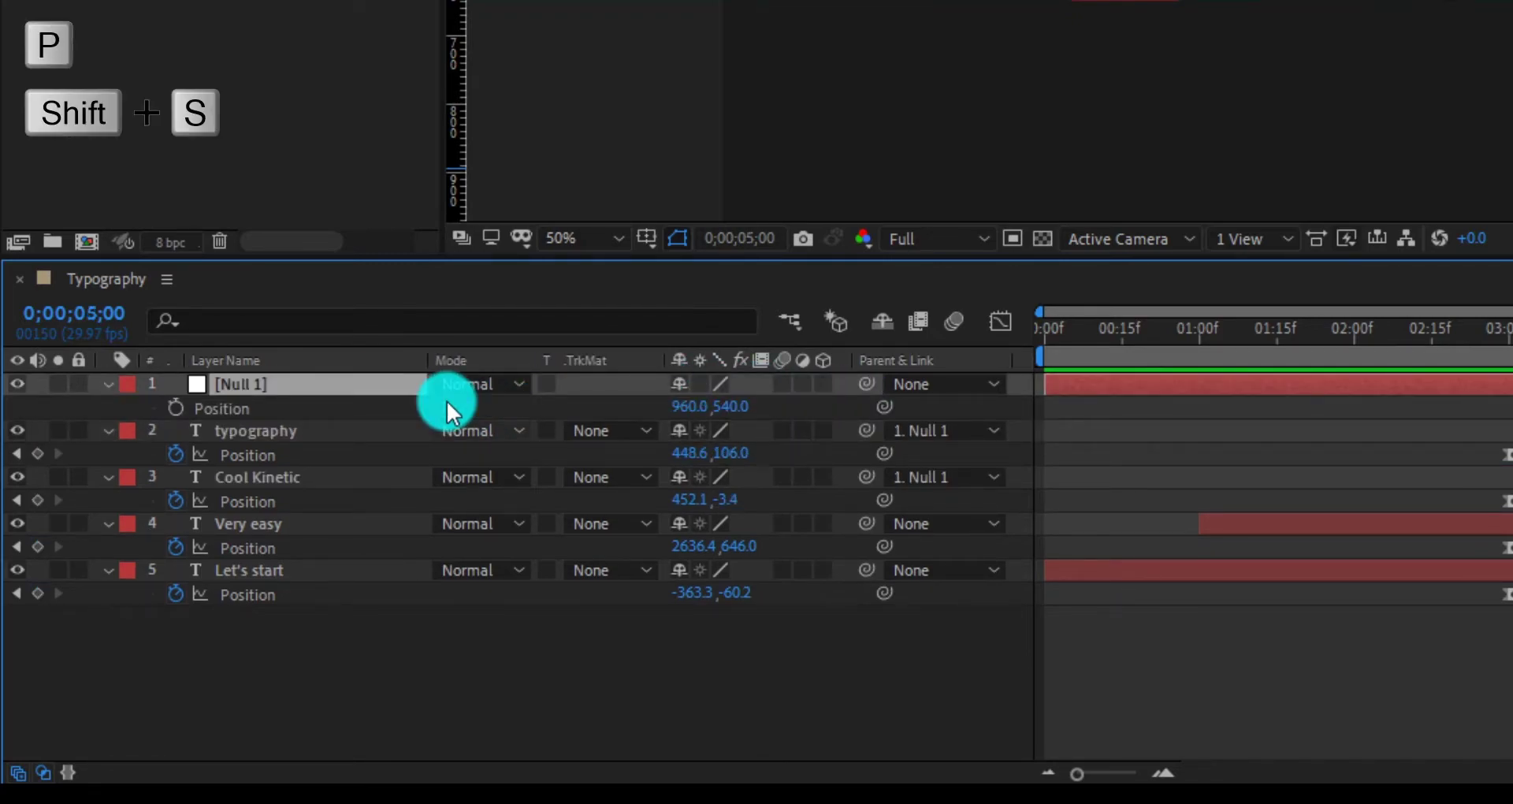
key(shift+r)
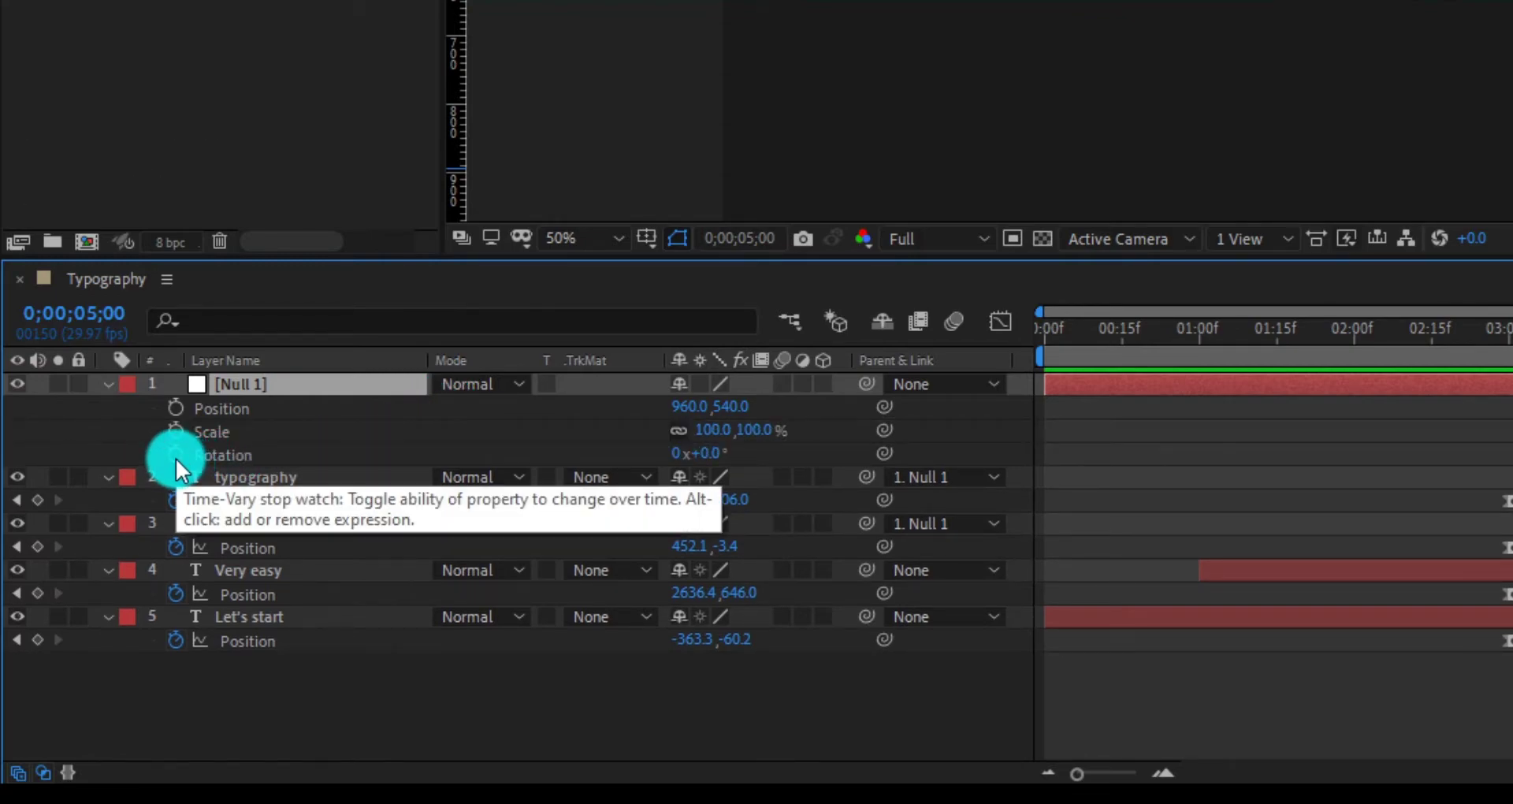
drag(177, 457, 173, 405)
click(174, 405)
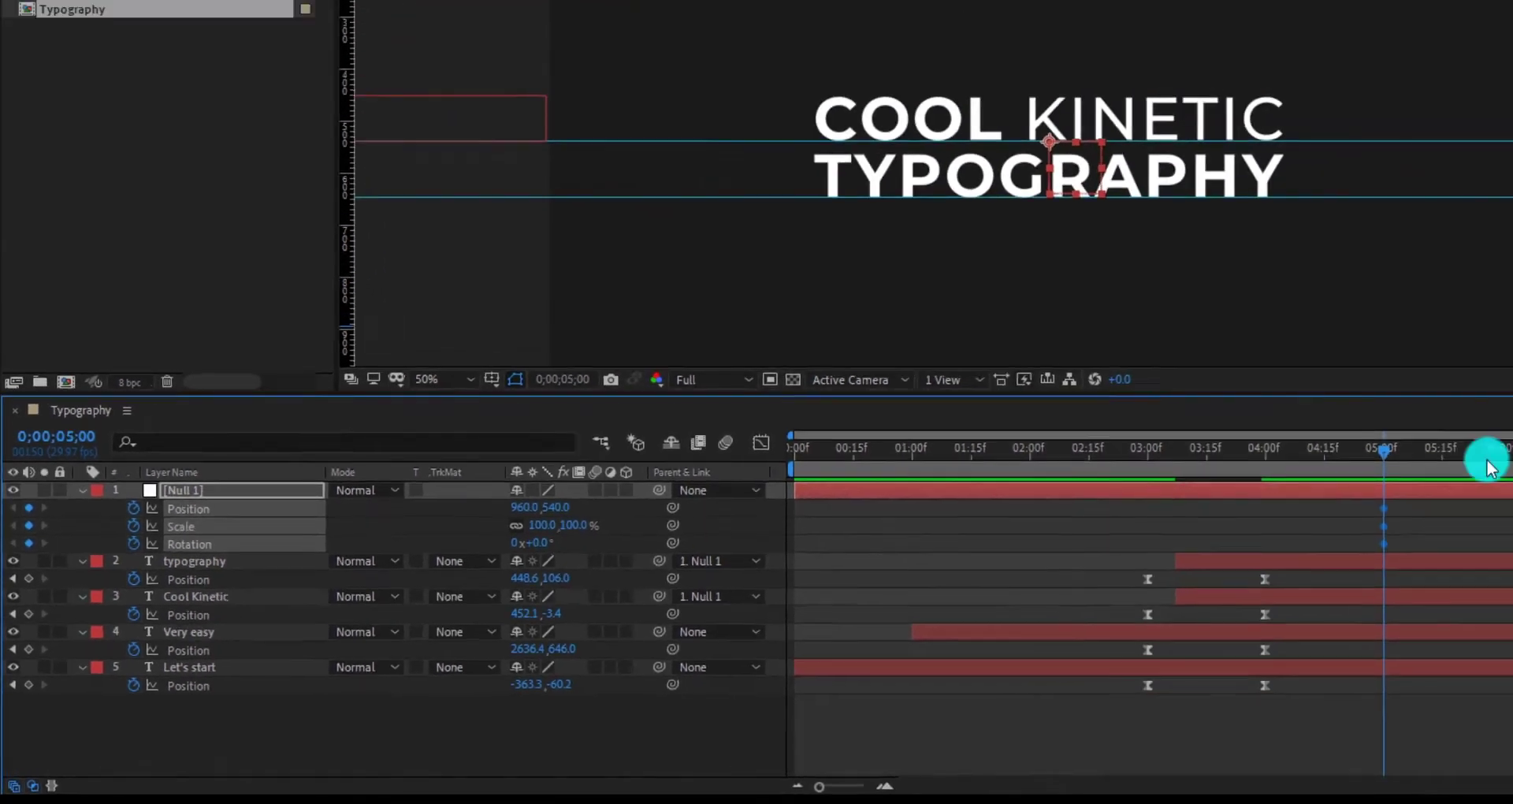
With the current time at 0;00;06;00, hide the typography and Cool Kinetic layers.
click(1137, 542)
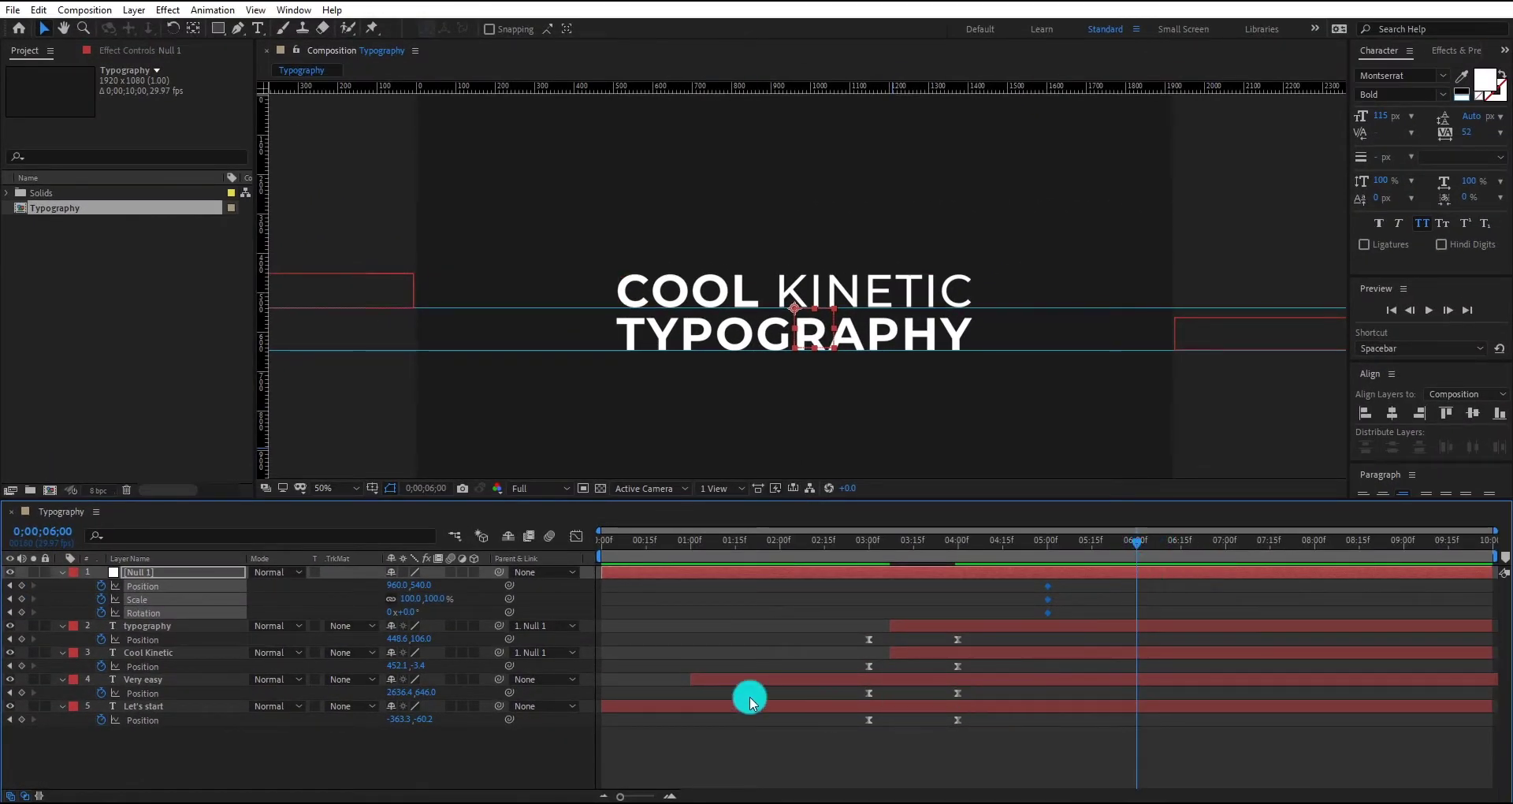
click(93, 636)
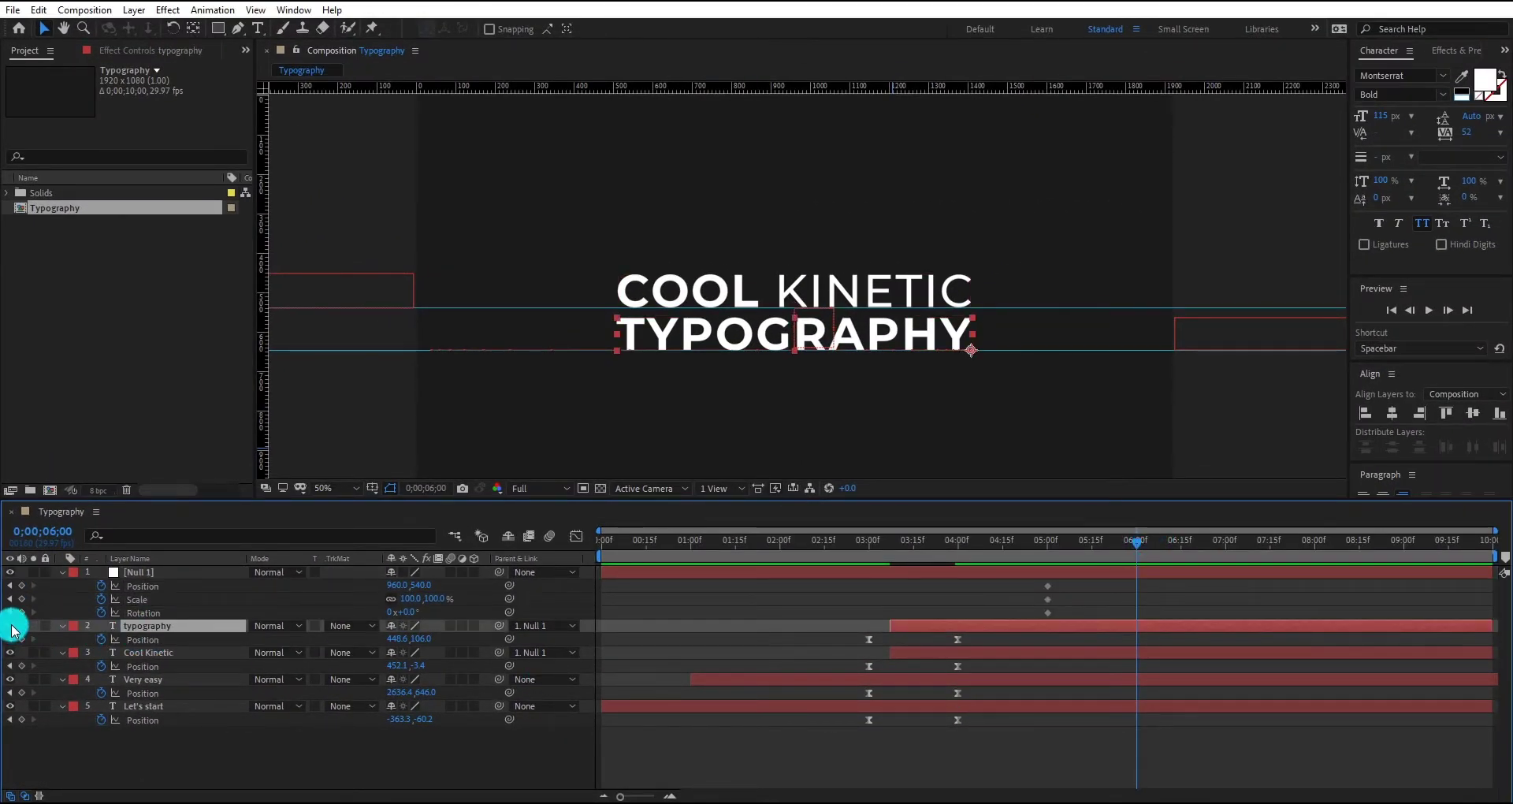
drag(12, 631, 11, 653)
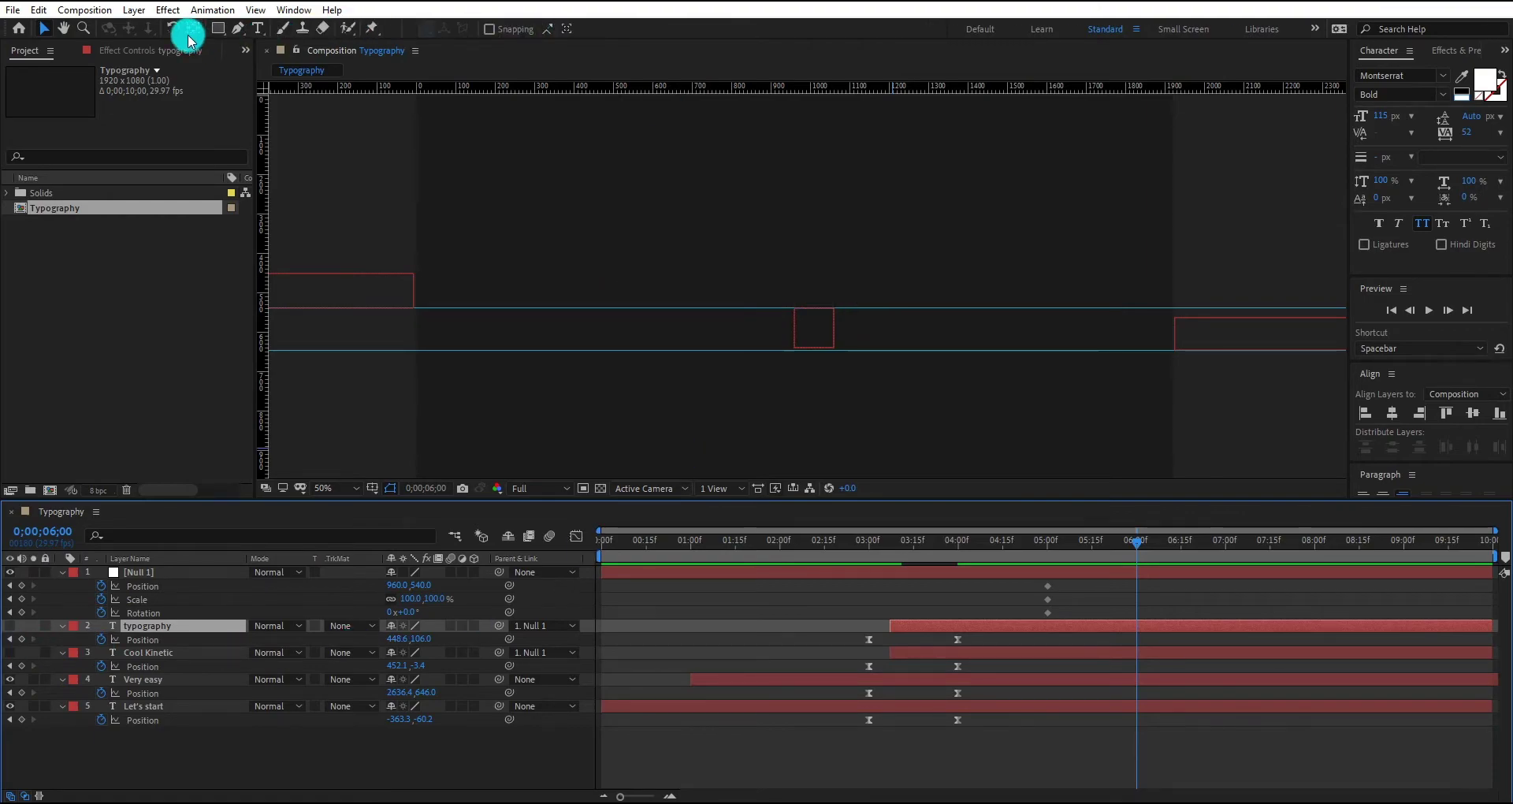
Create a two-line text layer reading Watch now near the centre of the composition.
click(256, 30)
click(692, 282)
text(Watch)
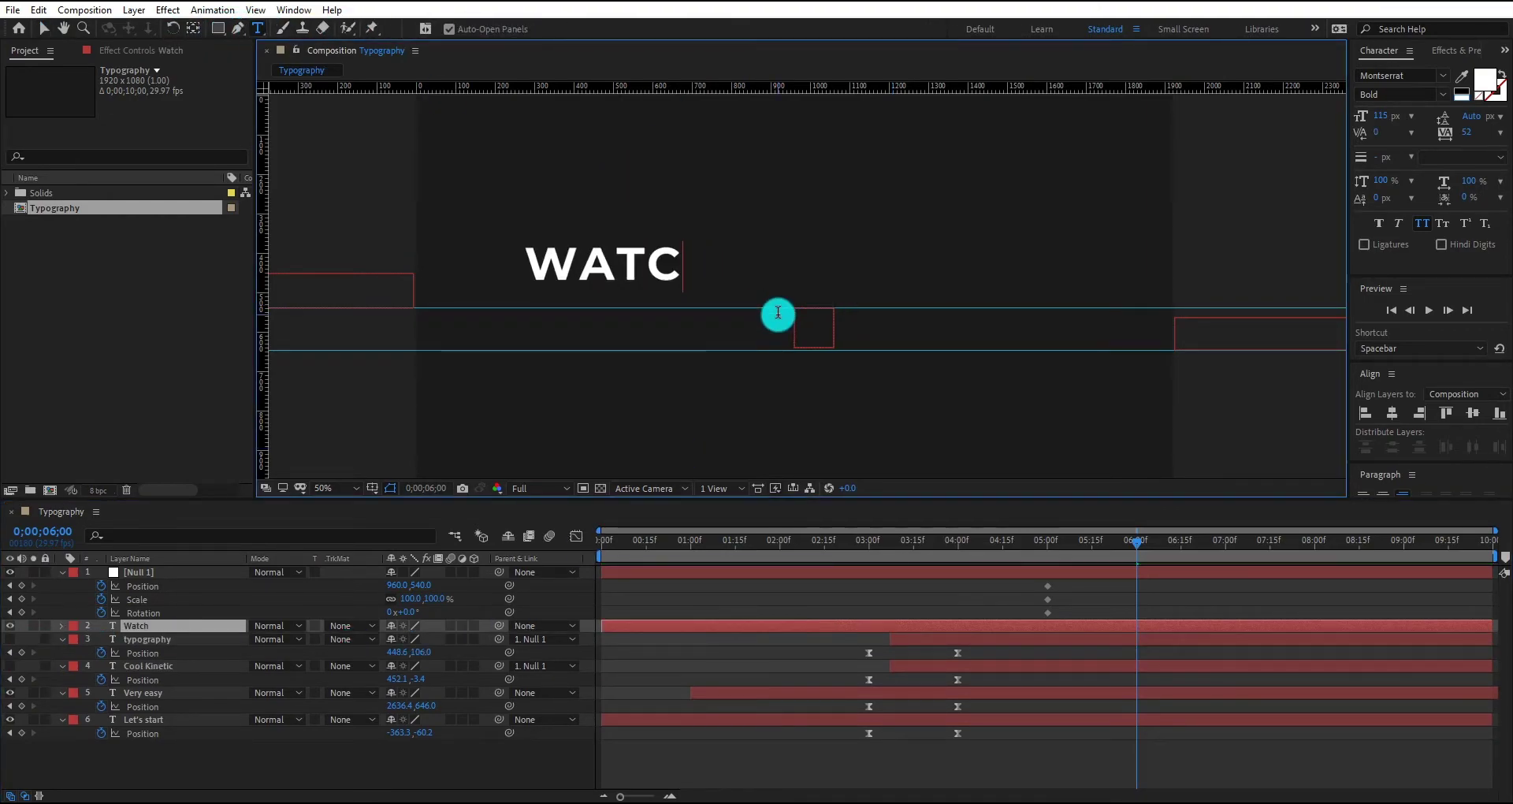
text( noe)
key(BackSpace)
text(w)
Set the font size of the word WATCH to 230 px.
double_click(669, 256)
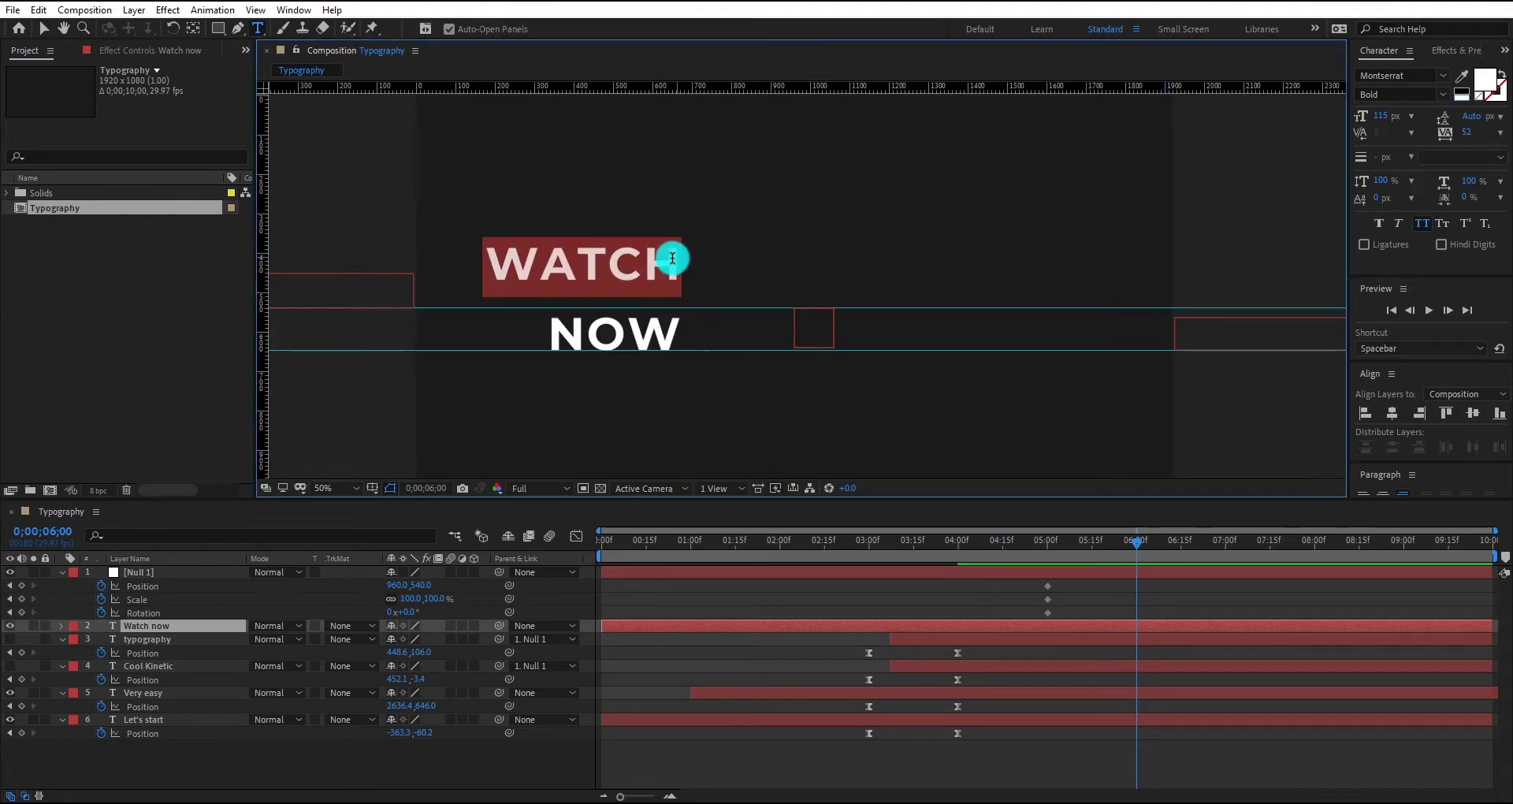
click(1381, 116)
text(250)
key(Return)
click(1385, 116)
text(230)
key(Return)
Shift the text toward the composition's centre, and set NOW to 140 px with 168 px leading.
click(45, 28)
drag(672, 328, 793, 334)
double_click(912, 330)
click(1383, 118)
text(140)
key(Return)
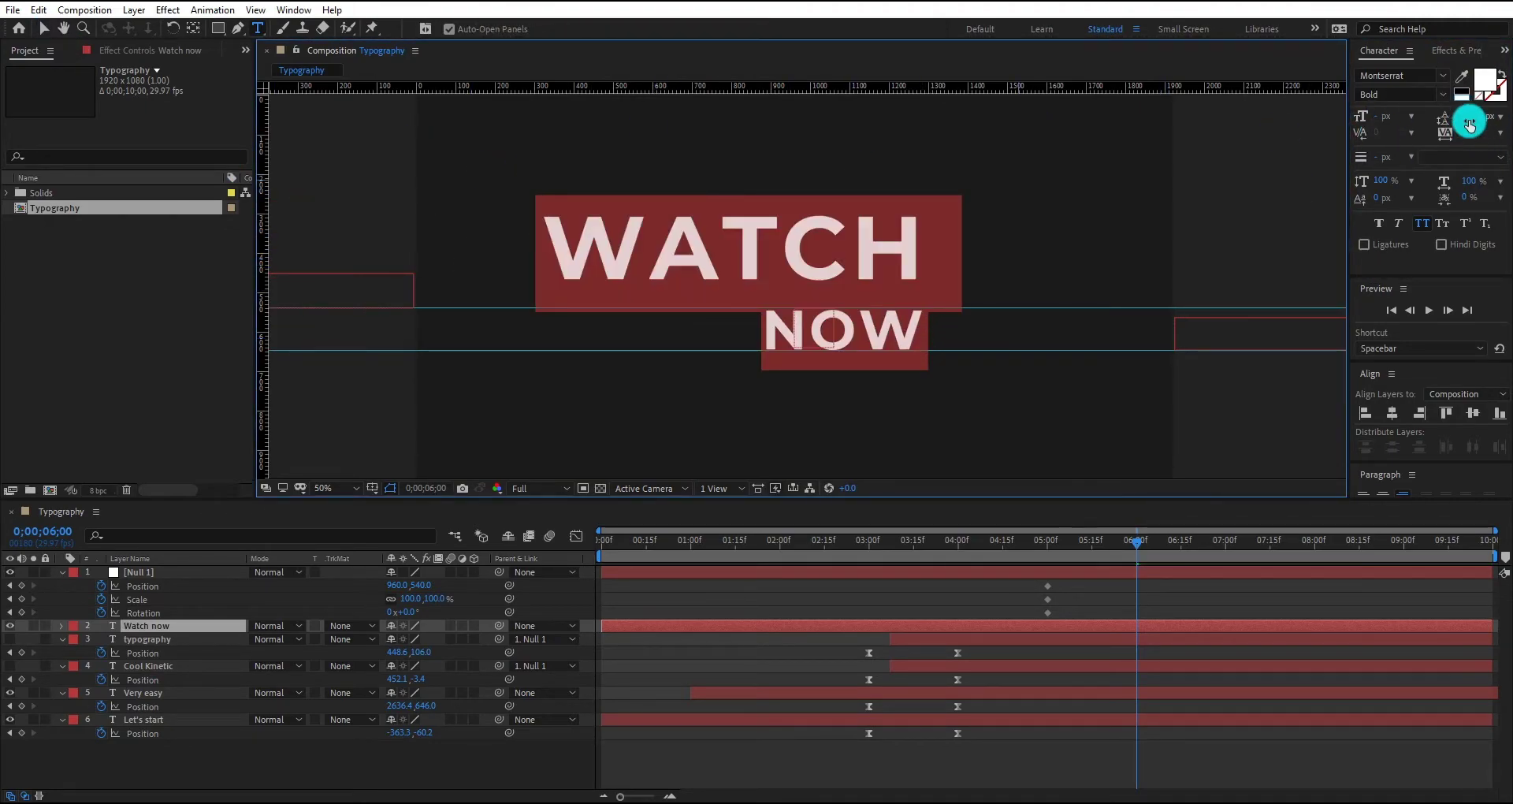
Centre the Watch now text horizontally and vertically in the composition and shift it slightly to the left.
click(45, 30)
click(1392, 413)
click(1459, 416)
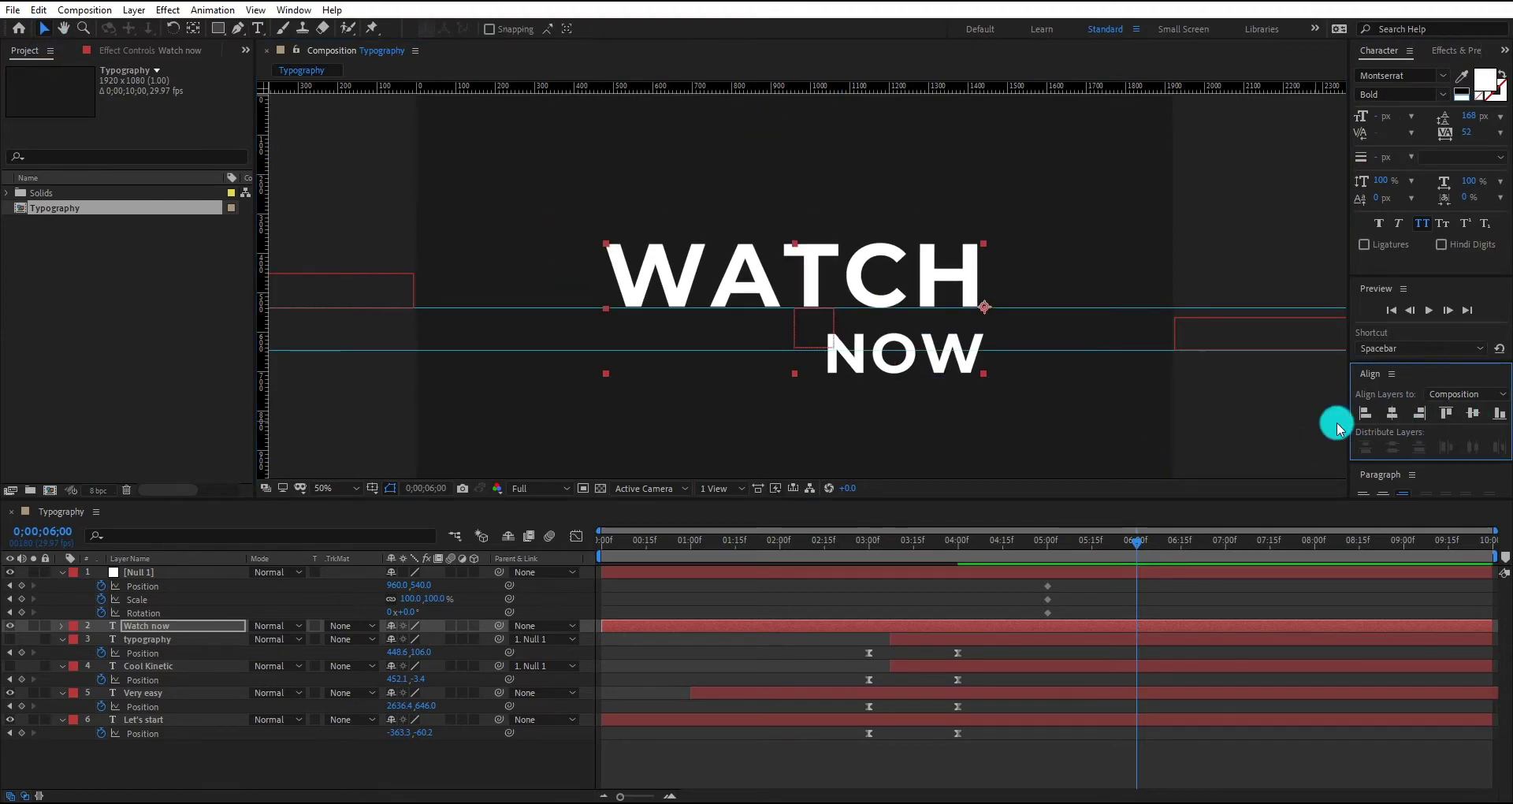
drag(888, 395, 871, 396)
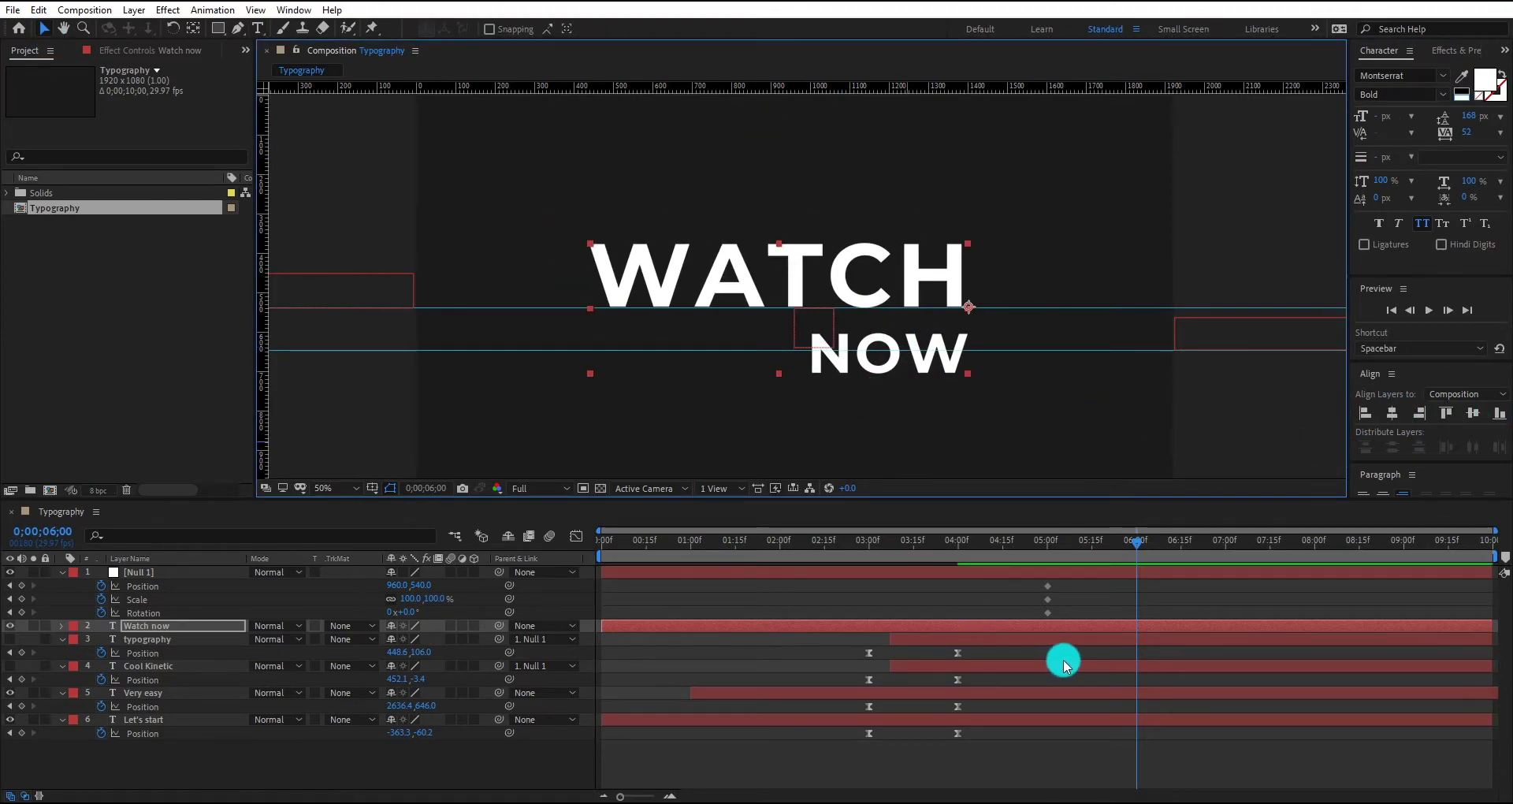
click(1137, 544)
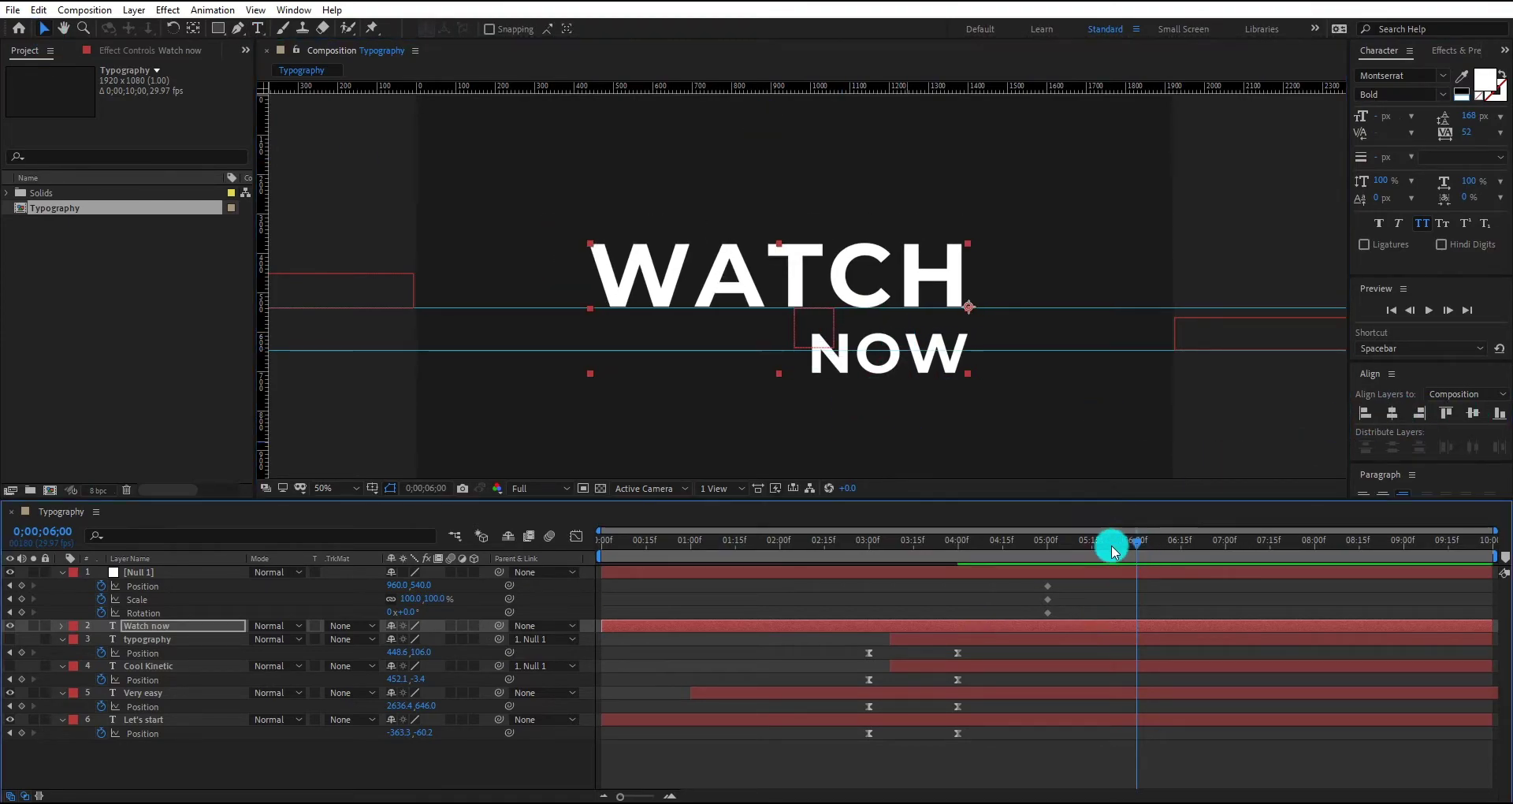
Show the typography and Cool Kinetic layers again and set the null's Rotation to -90° at 0;00;06;00.
click(10, 640)
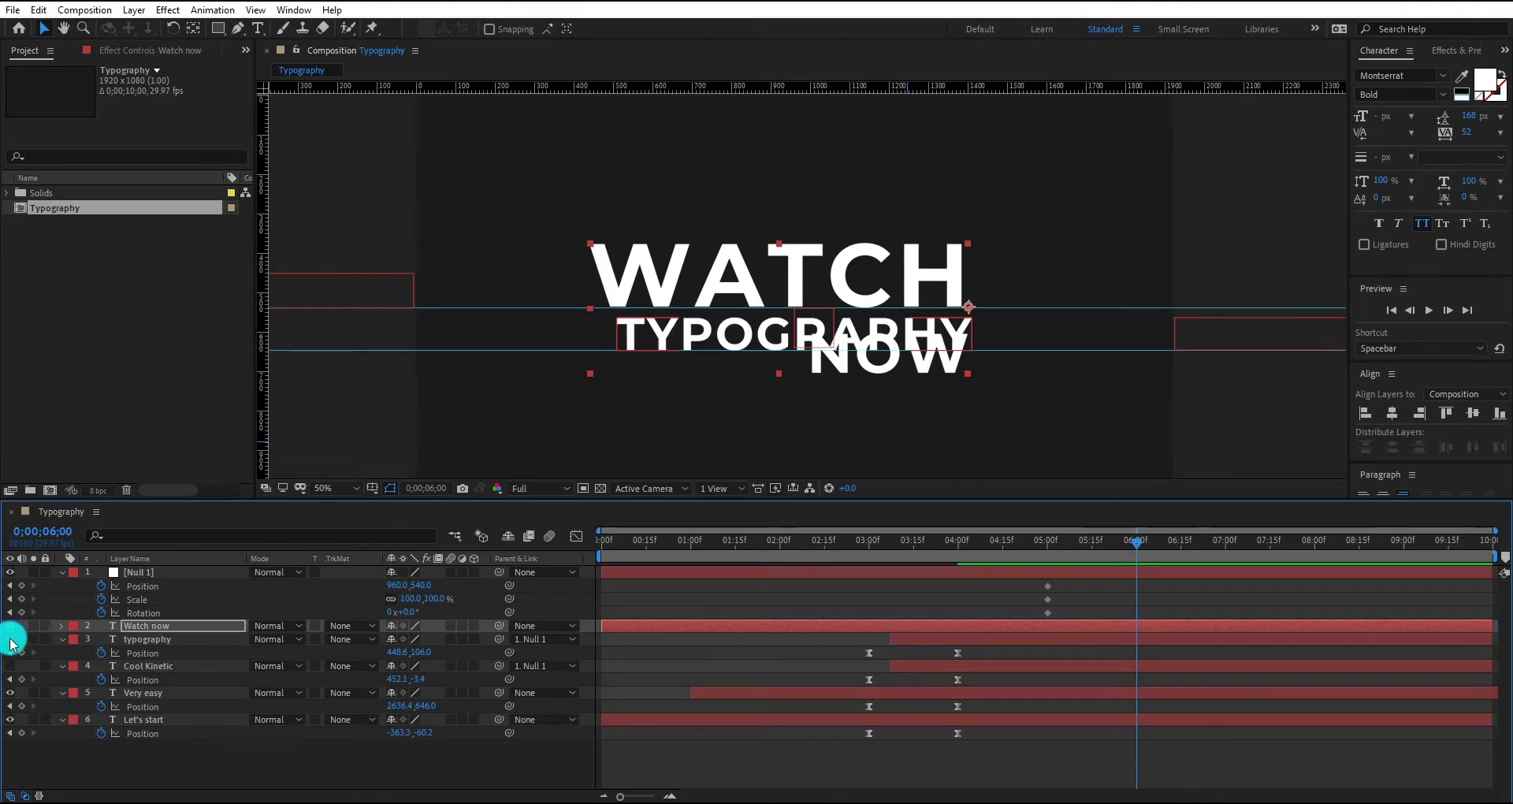
click(10, 667)
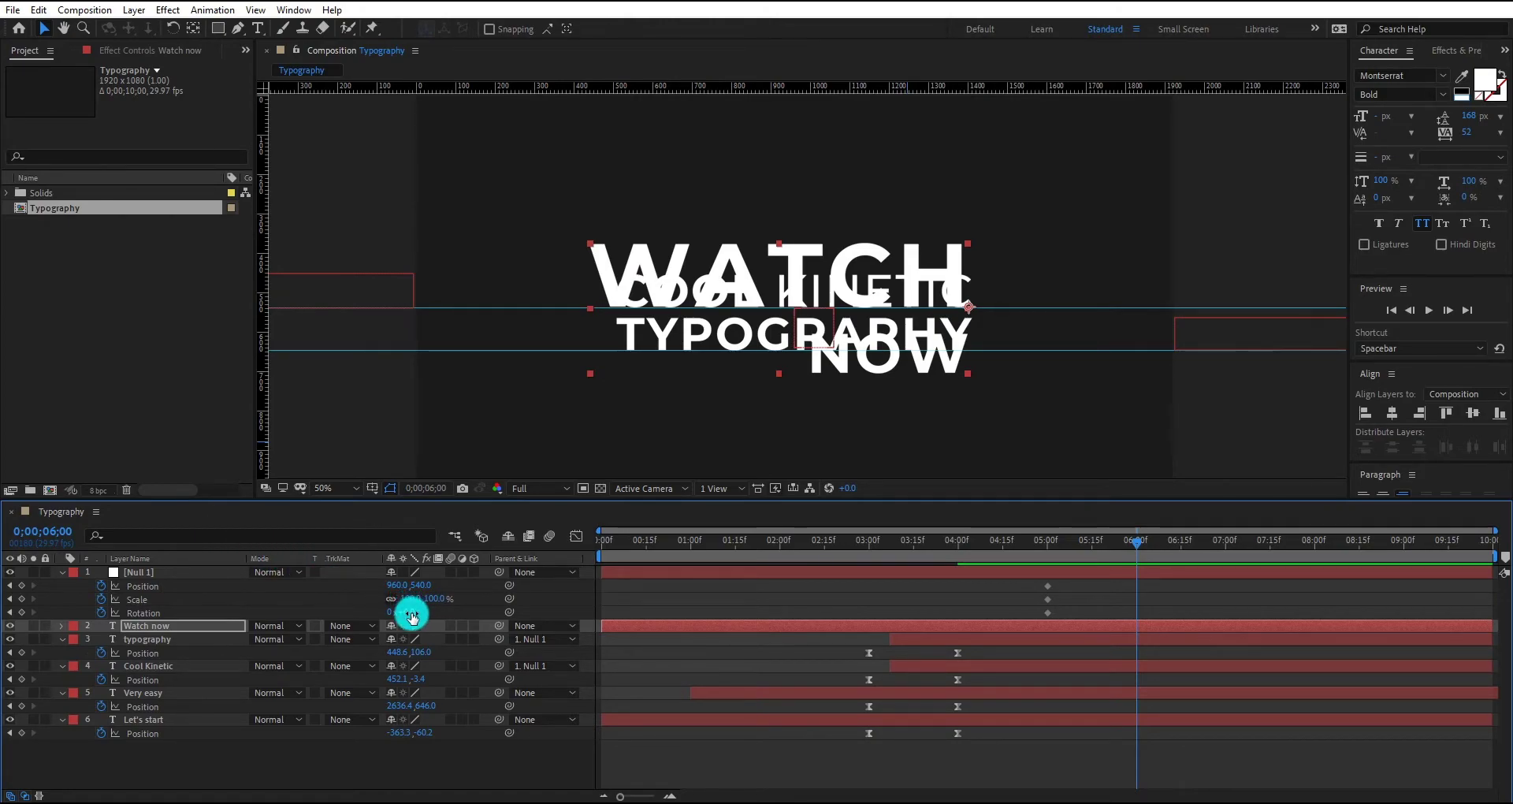
text(90)
key(Return)
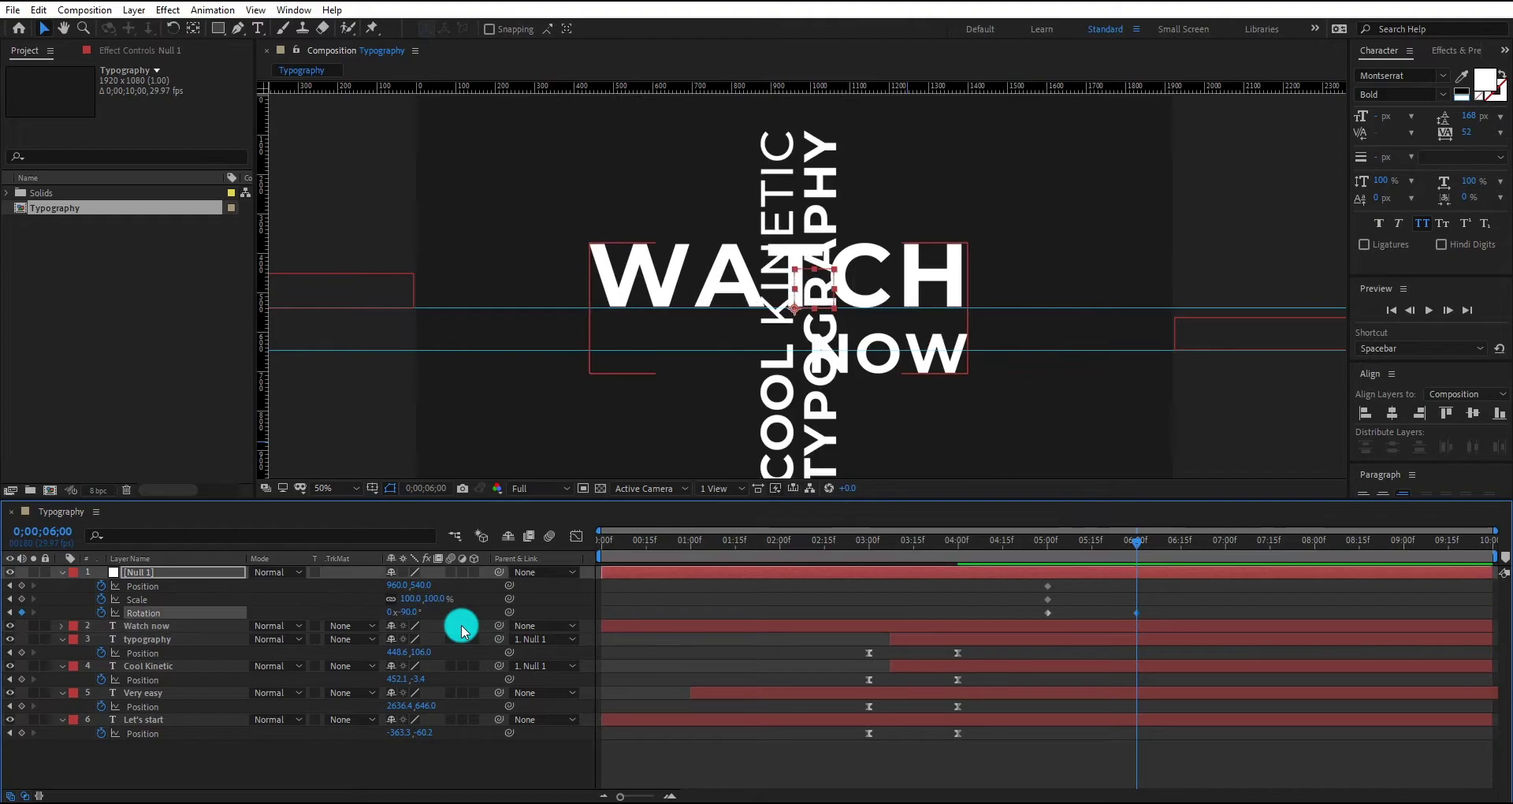
At 0;00;06;00, set the null's Position to 1444, 540, Scale to 38% and Rotation to 90°, and preview the motion.
drag(404, 585, 820, 608)
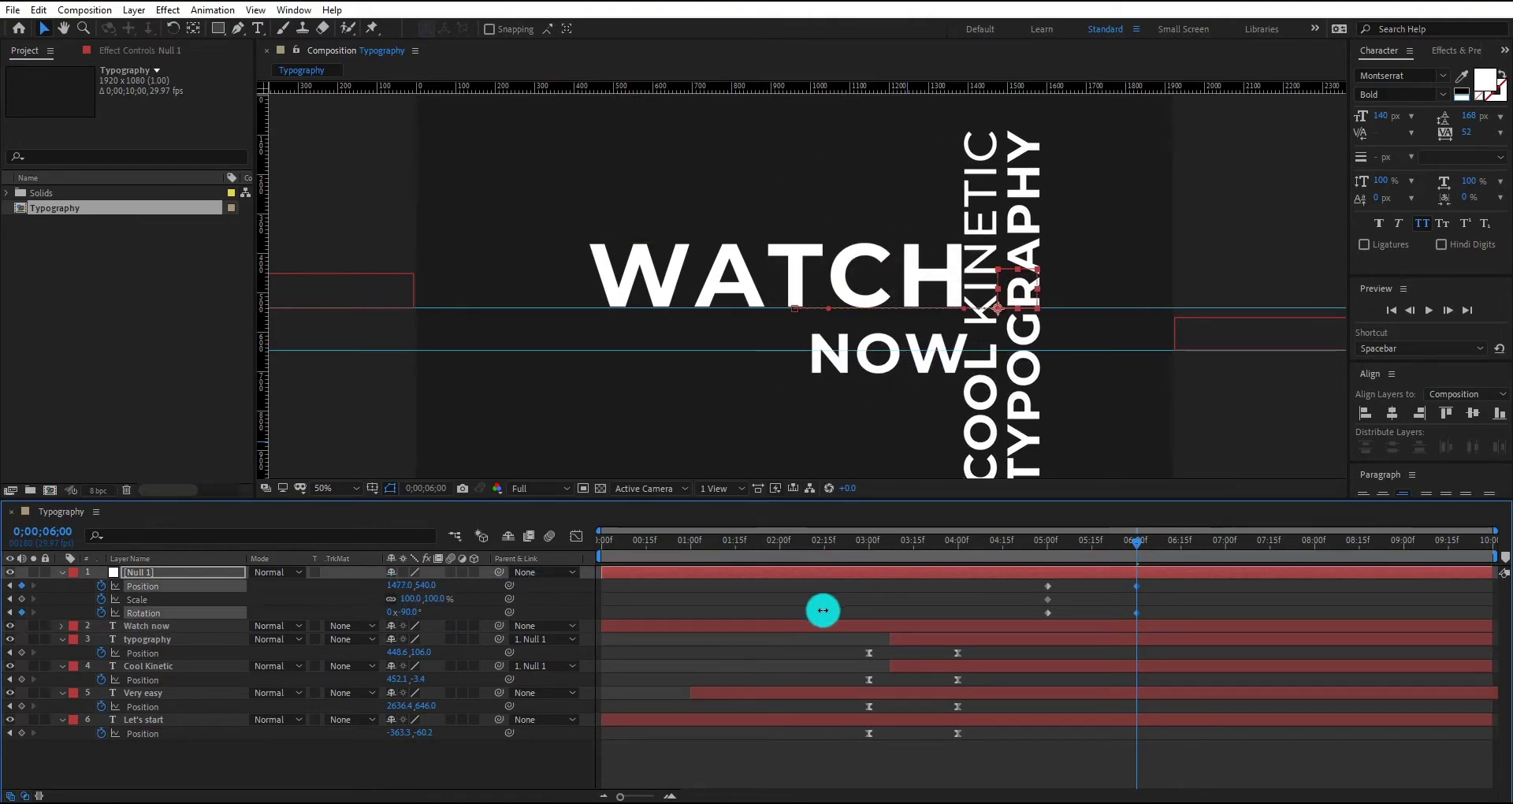
mouse_move(415, 597)
mouse_down()
mouse_move(366, 604)
mouse_move(381, 590)
mouse_move(410, 602)
mouse_move(402, 587)
mouse_move(410, 612)
mouse_up()
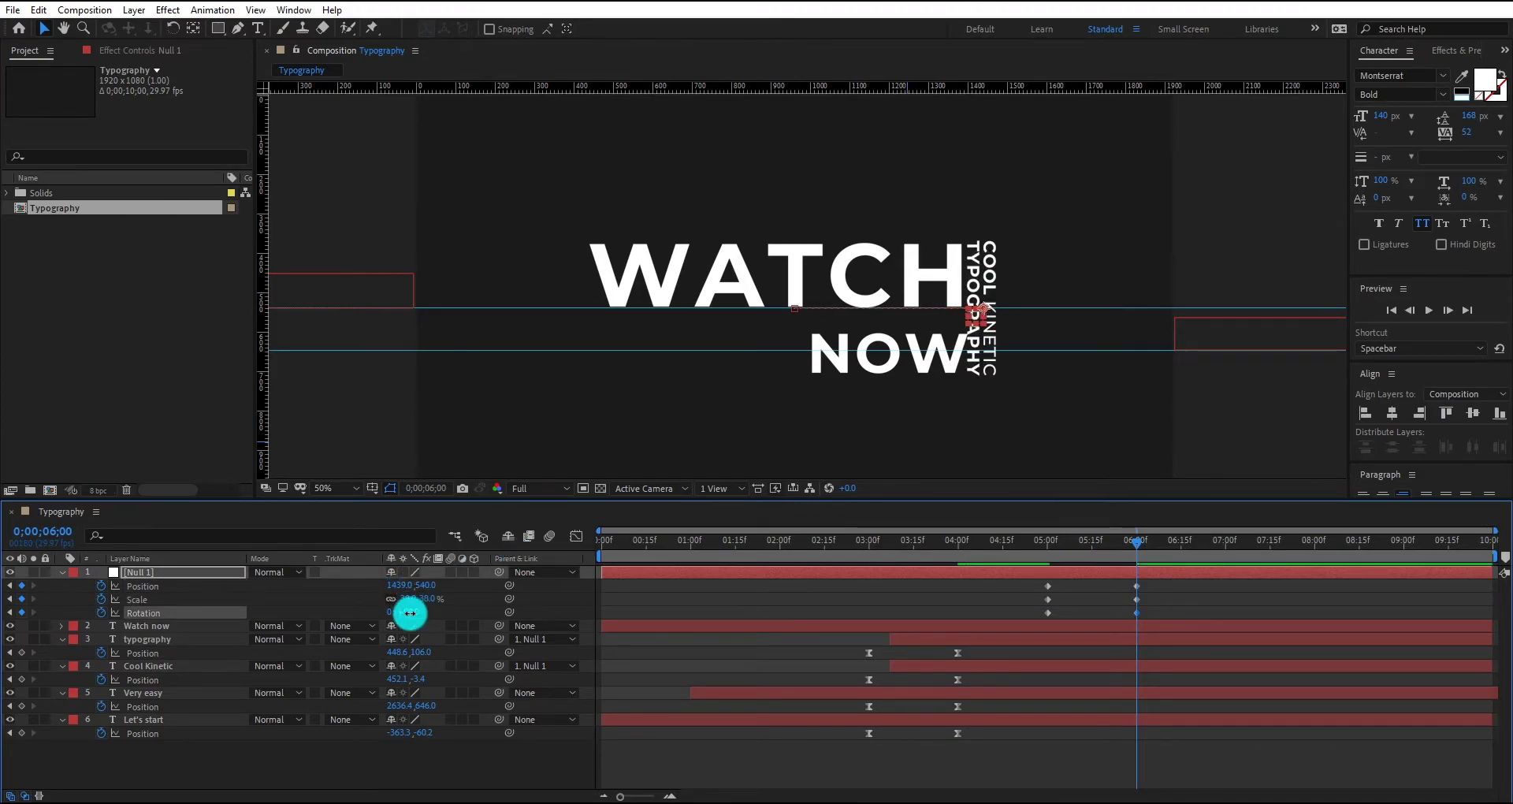
drag(1108, 550, 923, 547)
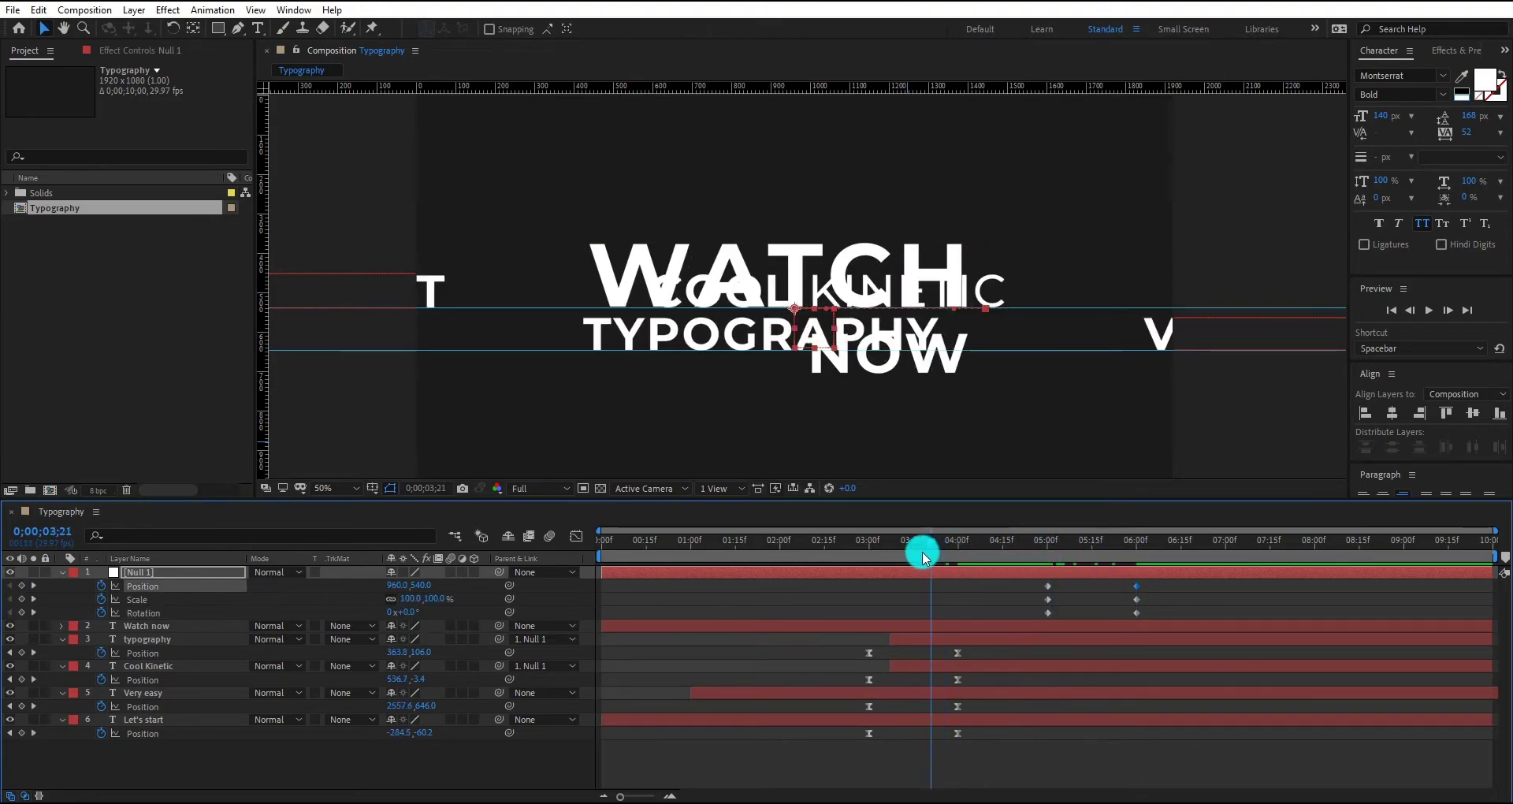
key(space)
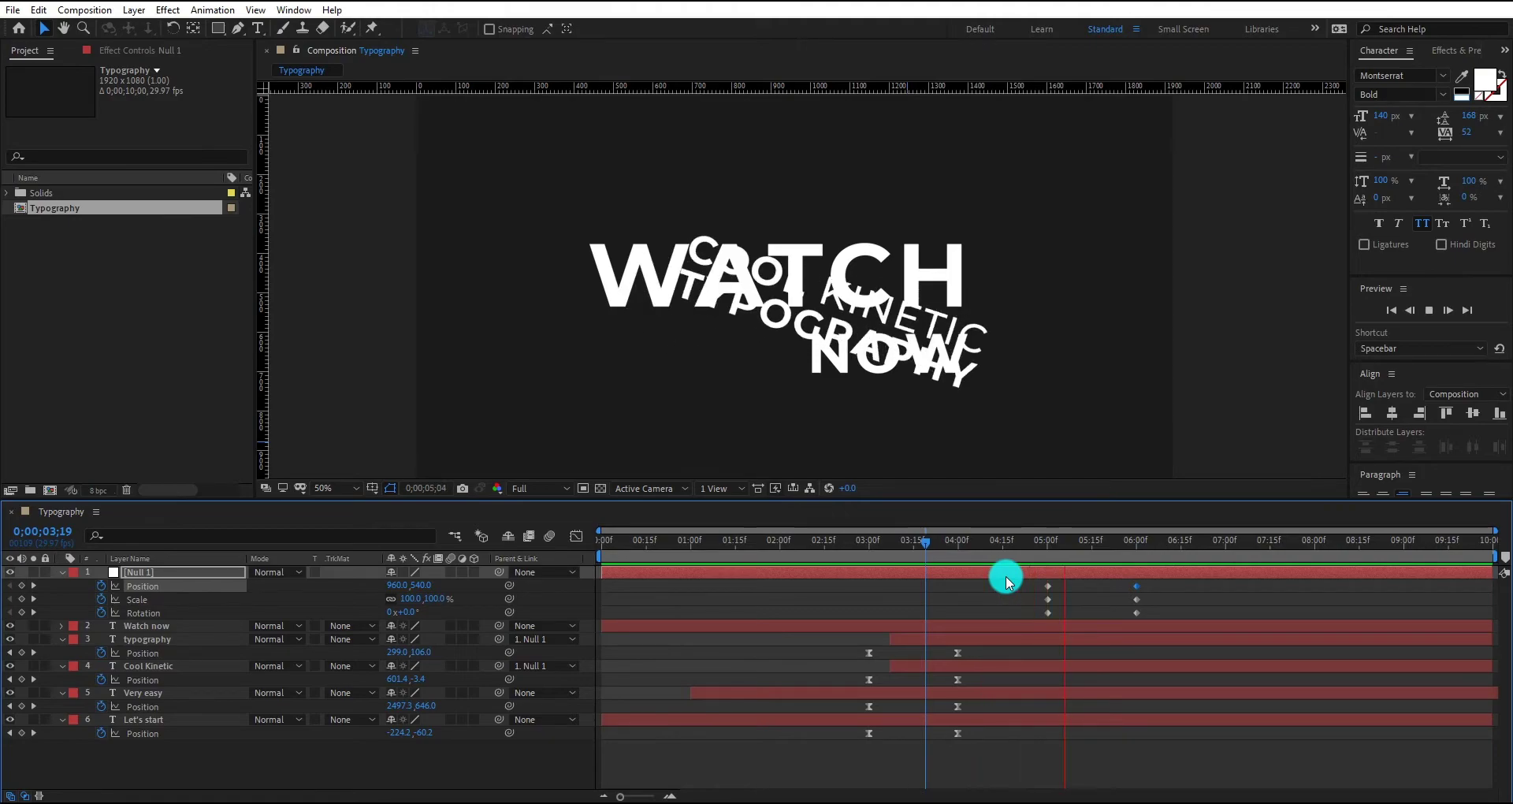
key(space)
drag(1056, 541, 1135, 542)
click(1140, 587)
click(1145, 577)
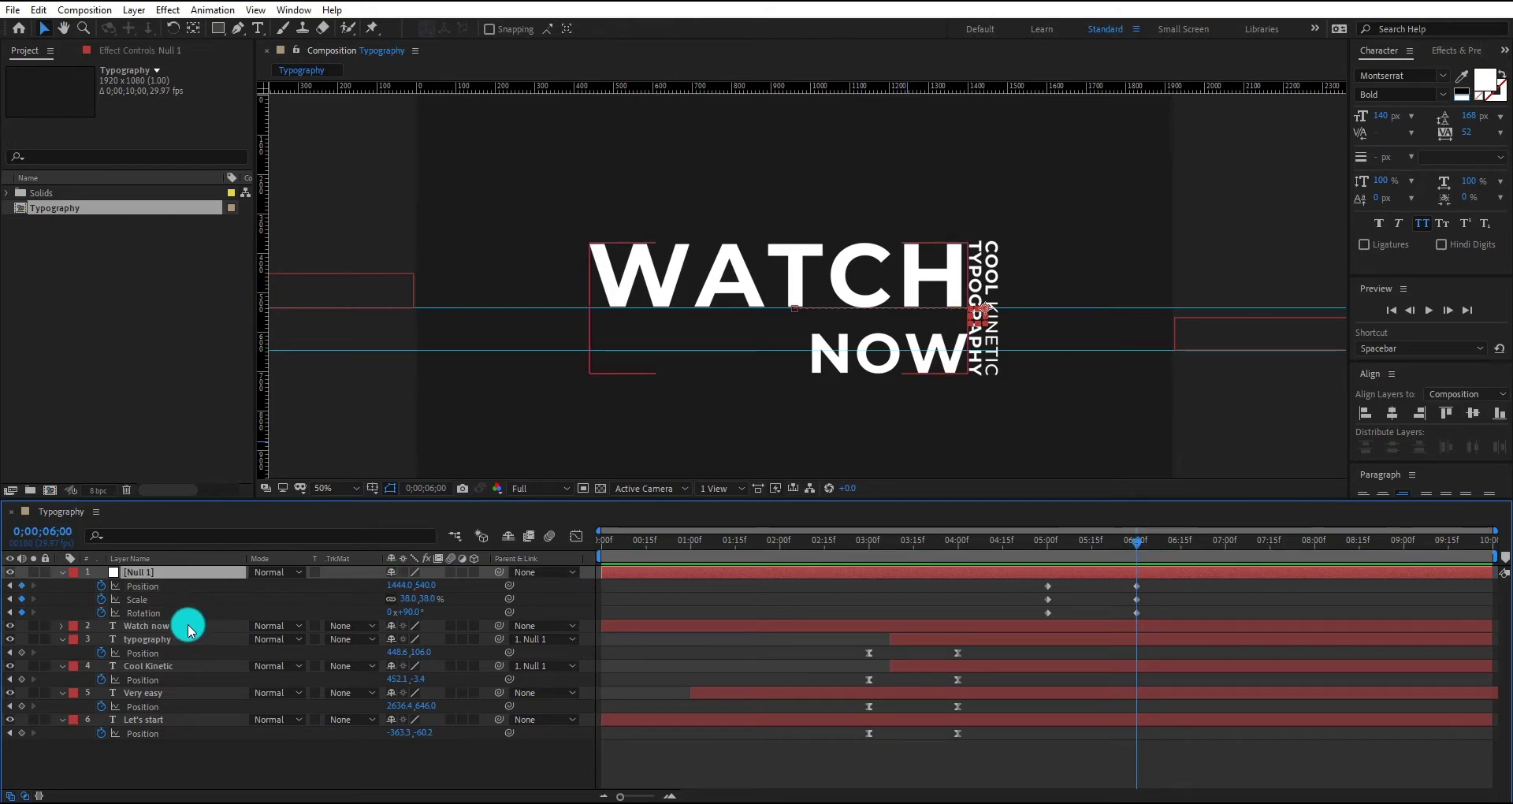
Keyframe the Watch now layer's Position at 0;00;06;00 and move it off to the right at 2438.8, 535.8.
click(189, 627)
key(p)
click(101, 641)
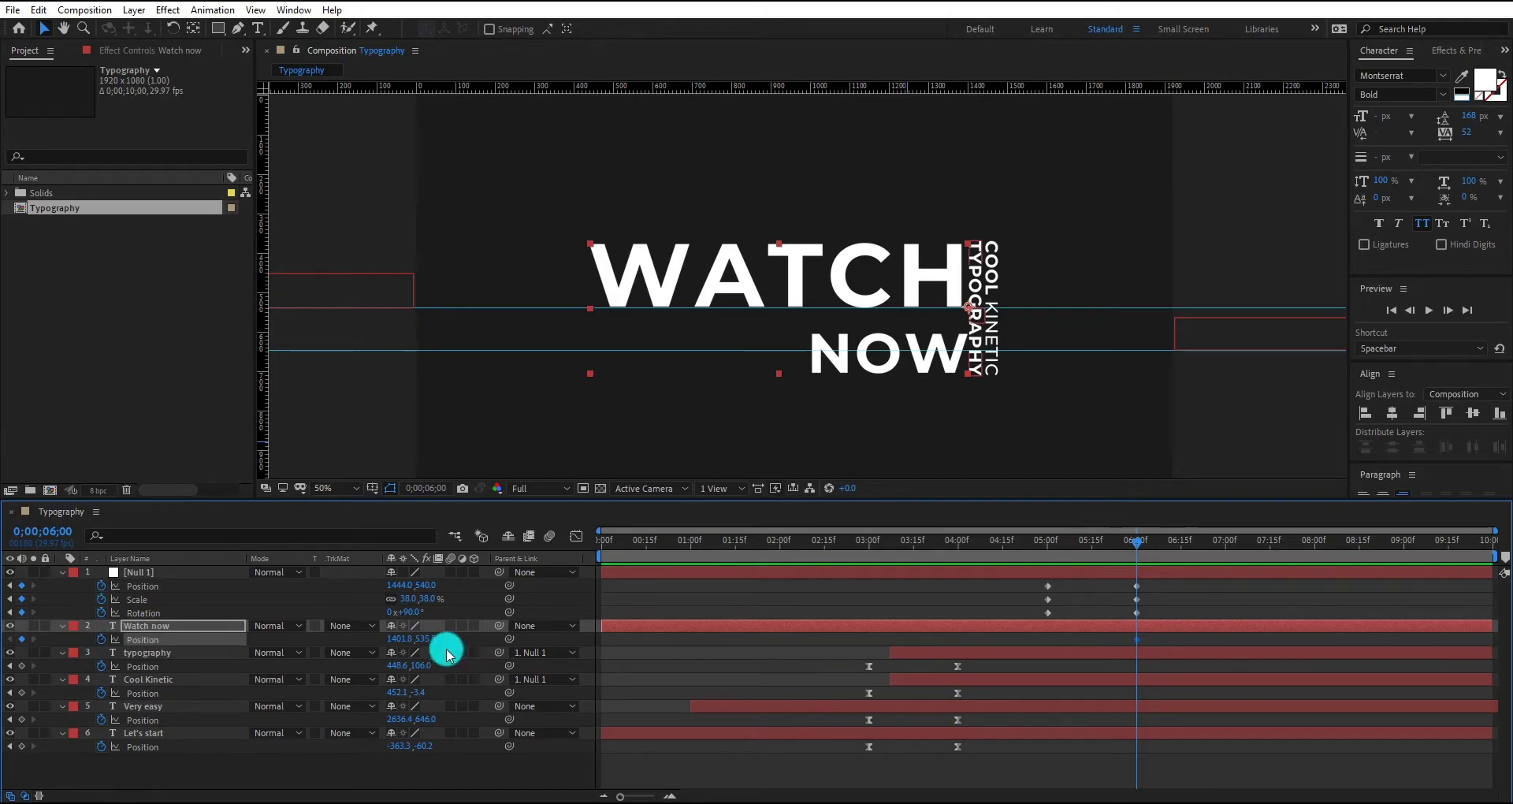
drag(400, 644, 1243, 667)
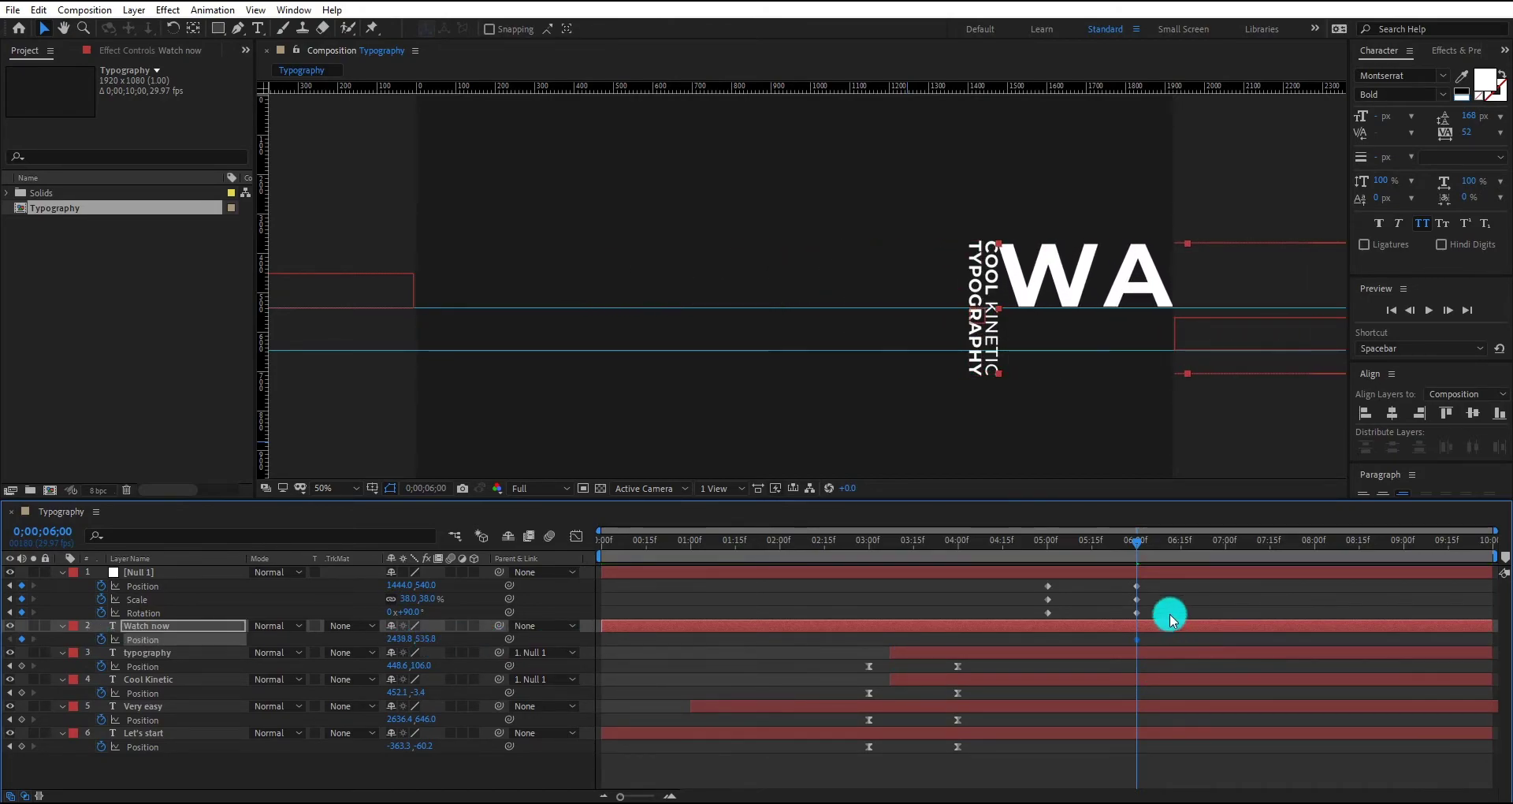
At 0;00;07;00, centre Watch now, nudge it left to 1395.8, 535.8 beside the vertical text, and preview the slide-in.
drag(1214, 553, 1226, 553)
click(1394, 413)
click(1471, 412)
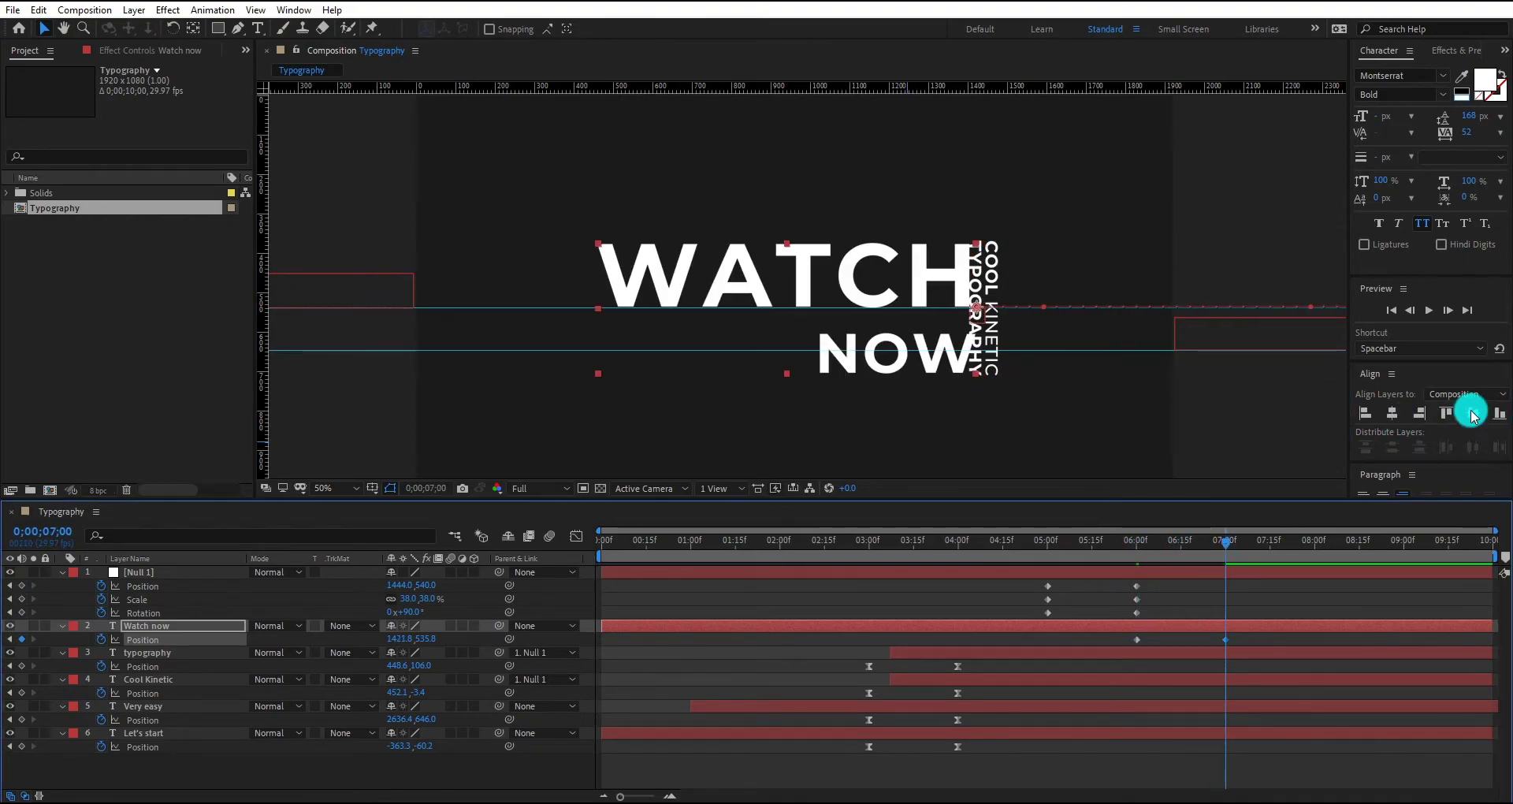
key(shift+Left)
key(shift+Left)
key(Left)
key(Left)
key(Left)
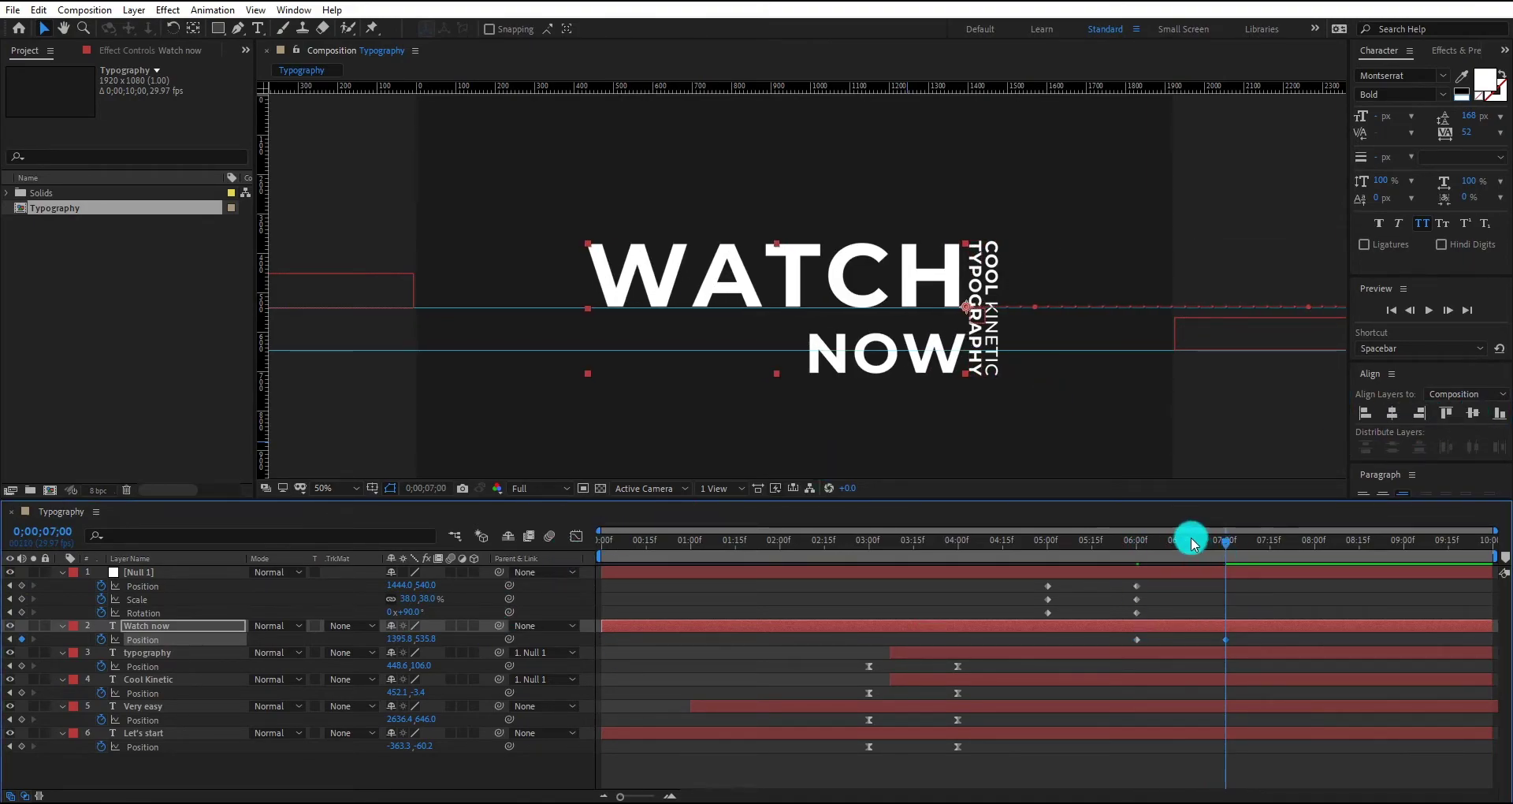
key(space)
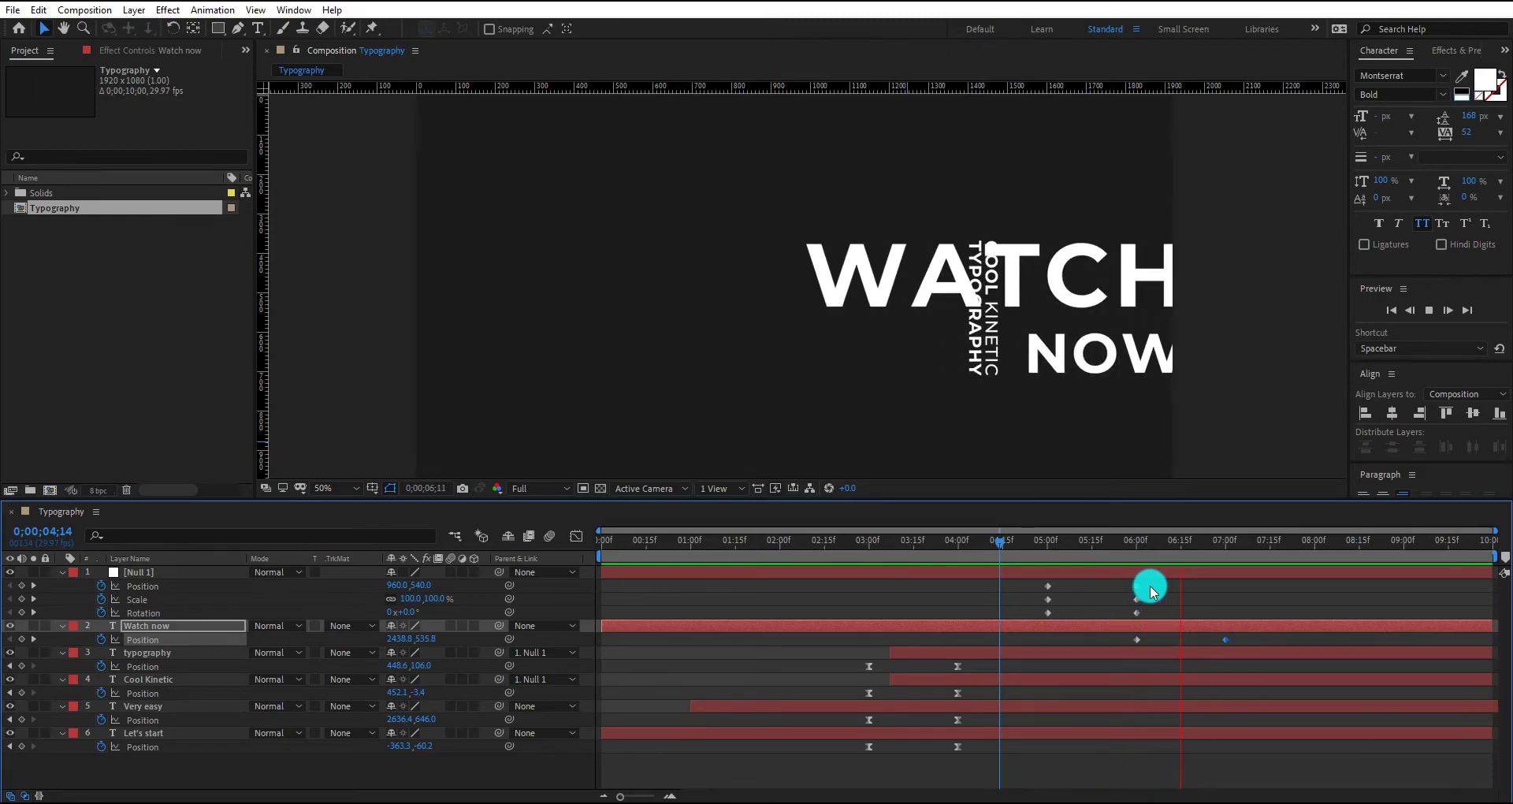
click(1222, 543)
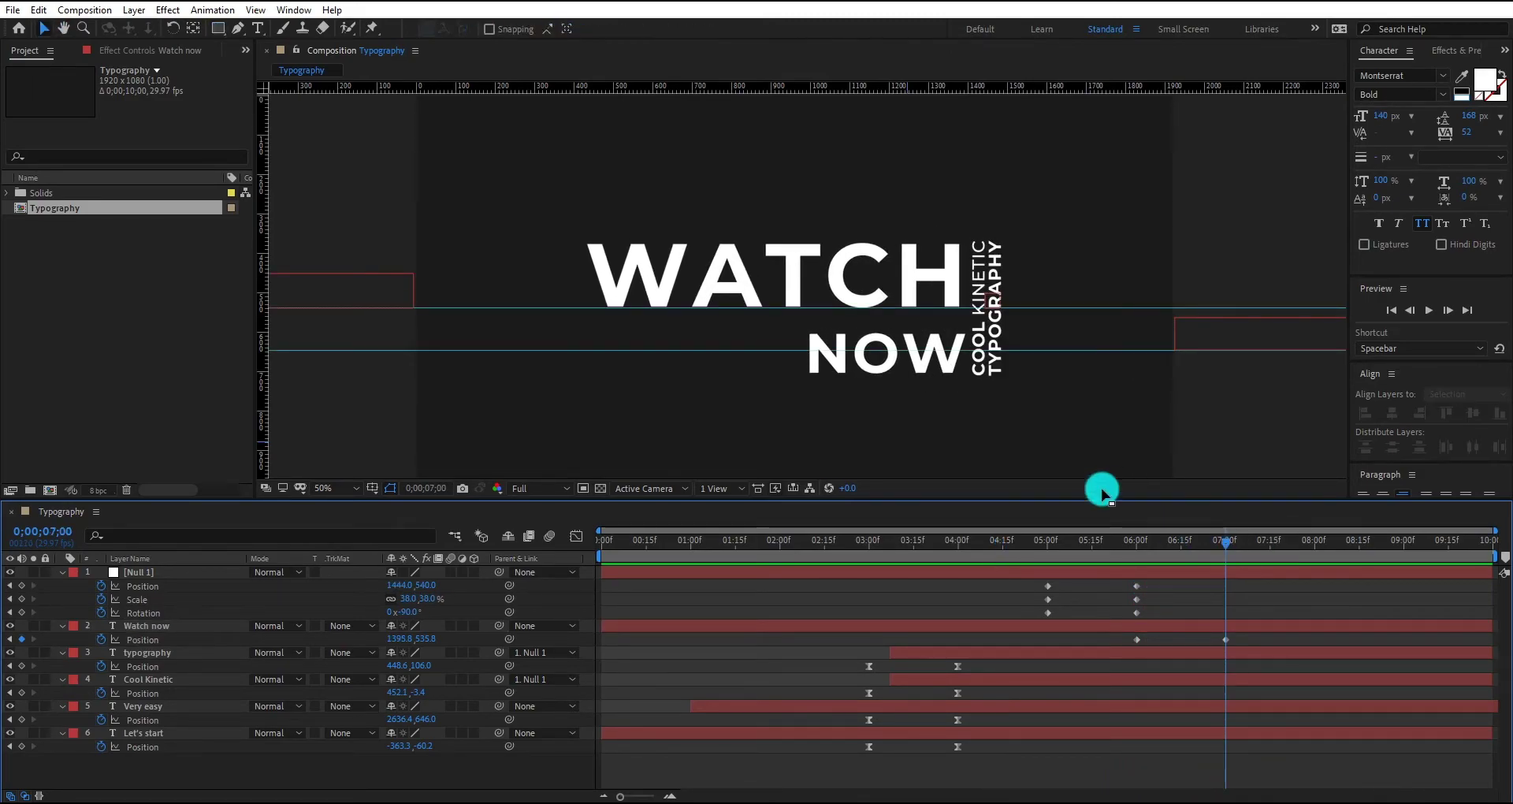
Draw a rectangle shape over the word WATCH with a 0 px stroke and a white fill.
click(219, 30)
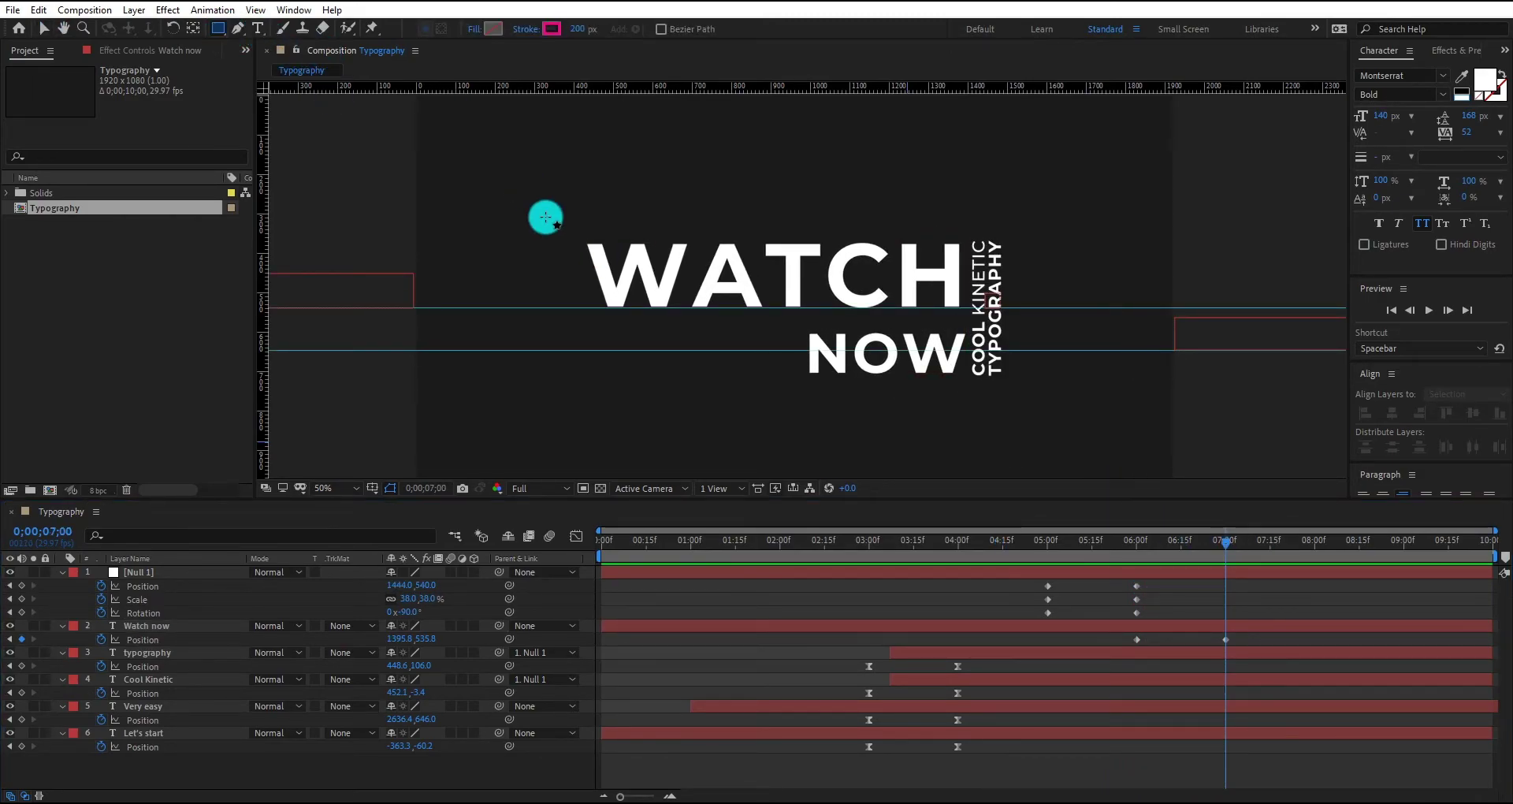
drag(543, 212, 942, 307)
click(578, 30)
text(0)
key(Return)
click(493, 30)
mouse_move(1166, 395)
mouse_down()
mouse_move(938, 259)
mouse_move(959, 260)
mouse_up()
key(Return)
Move and widen the white rectangle so it covers WATCH and ends at the vertical text's edge.
click(175, 572)
key(v)
drag(513, 260, 532, 261)
drag(772, 263, 791, 272)
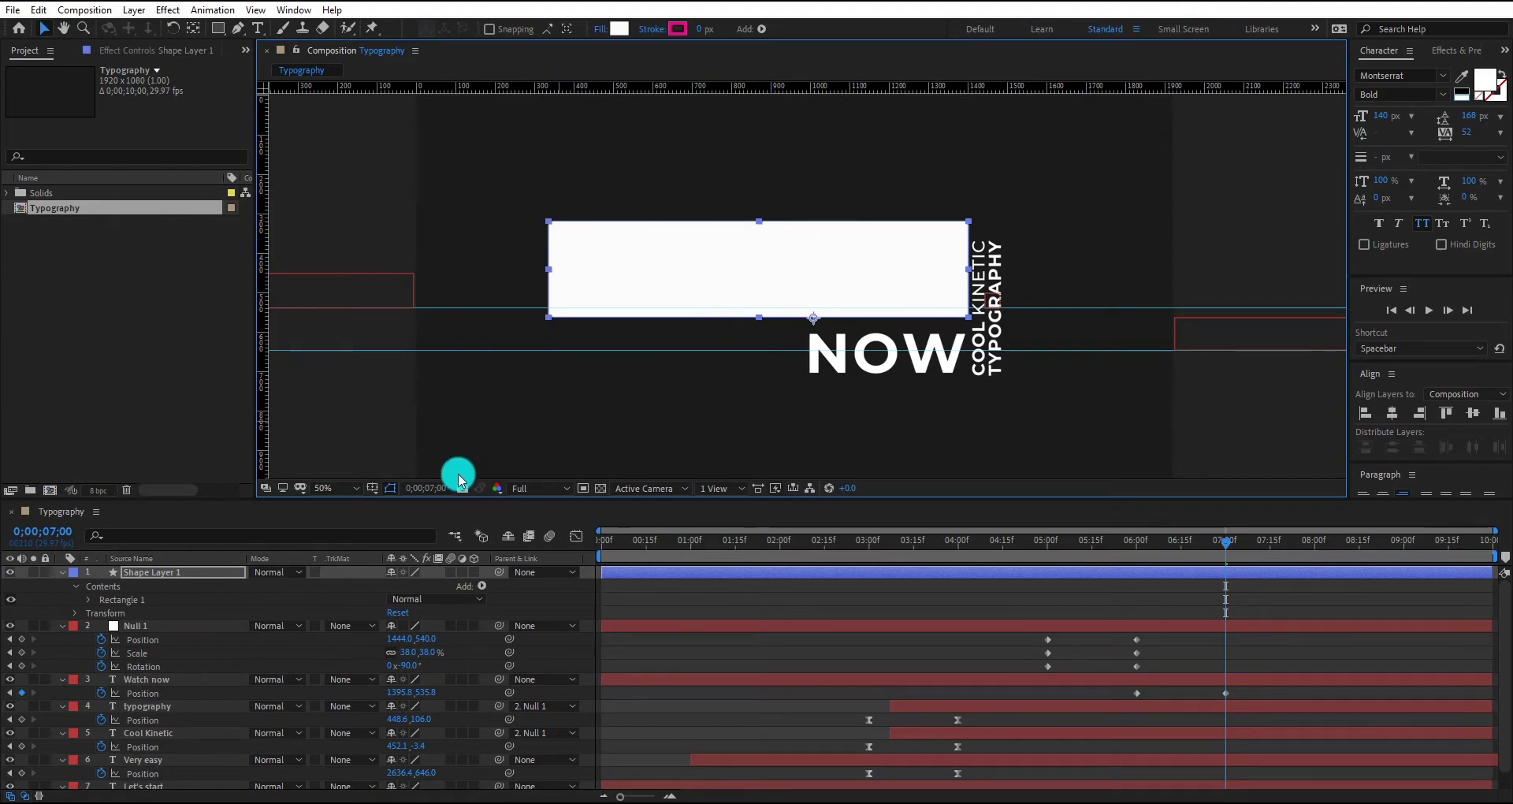
Place the rectangle layer directly above Watch now and use it as Watch now's Alpha track matte.
click(62, 572)
click(63, 585)
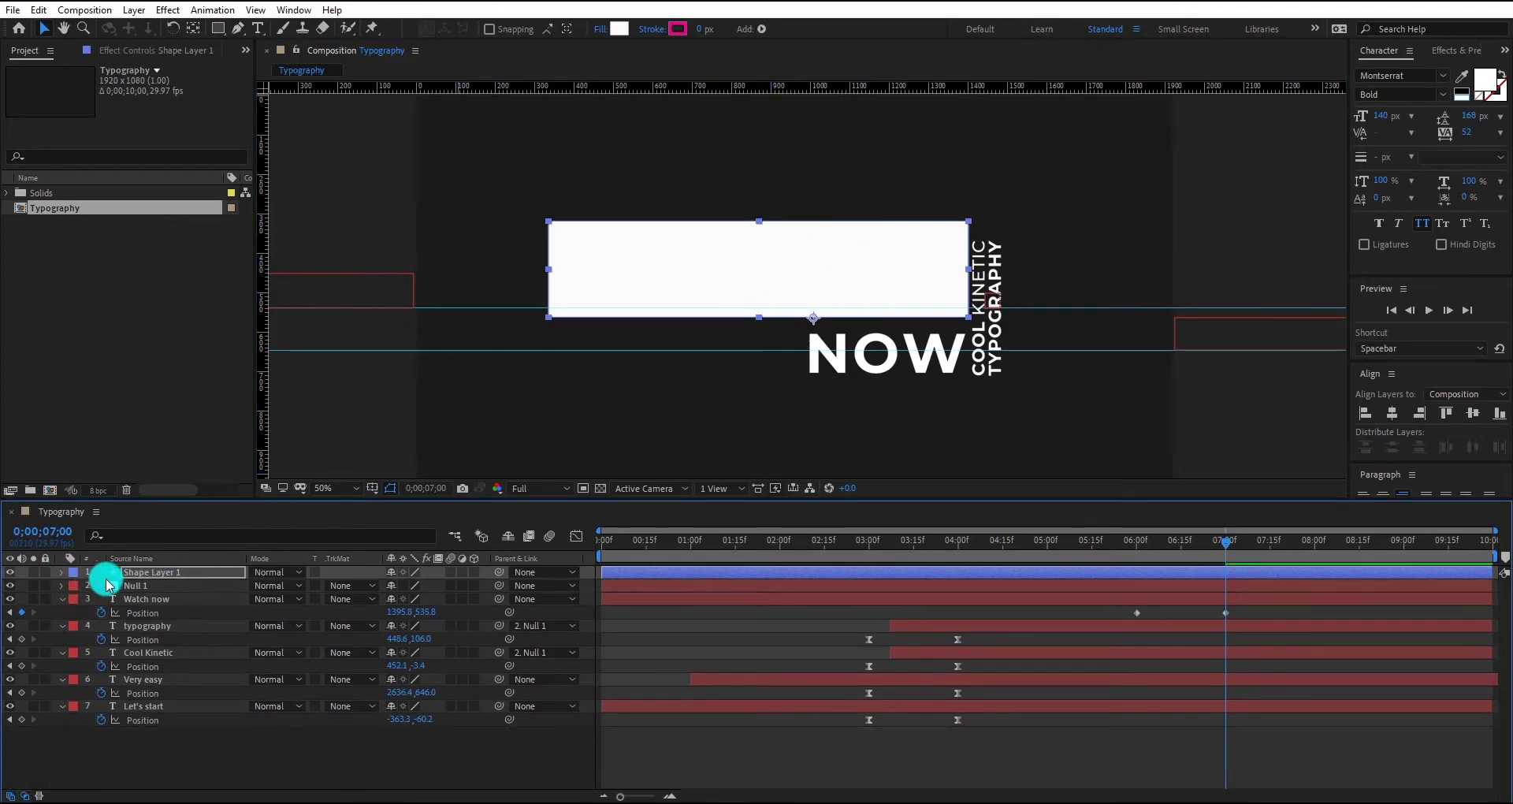
drag(187, 573, 175, 604)
key(F4)
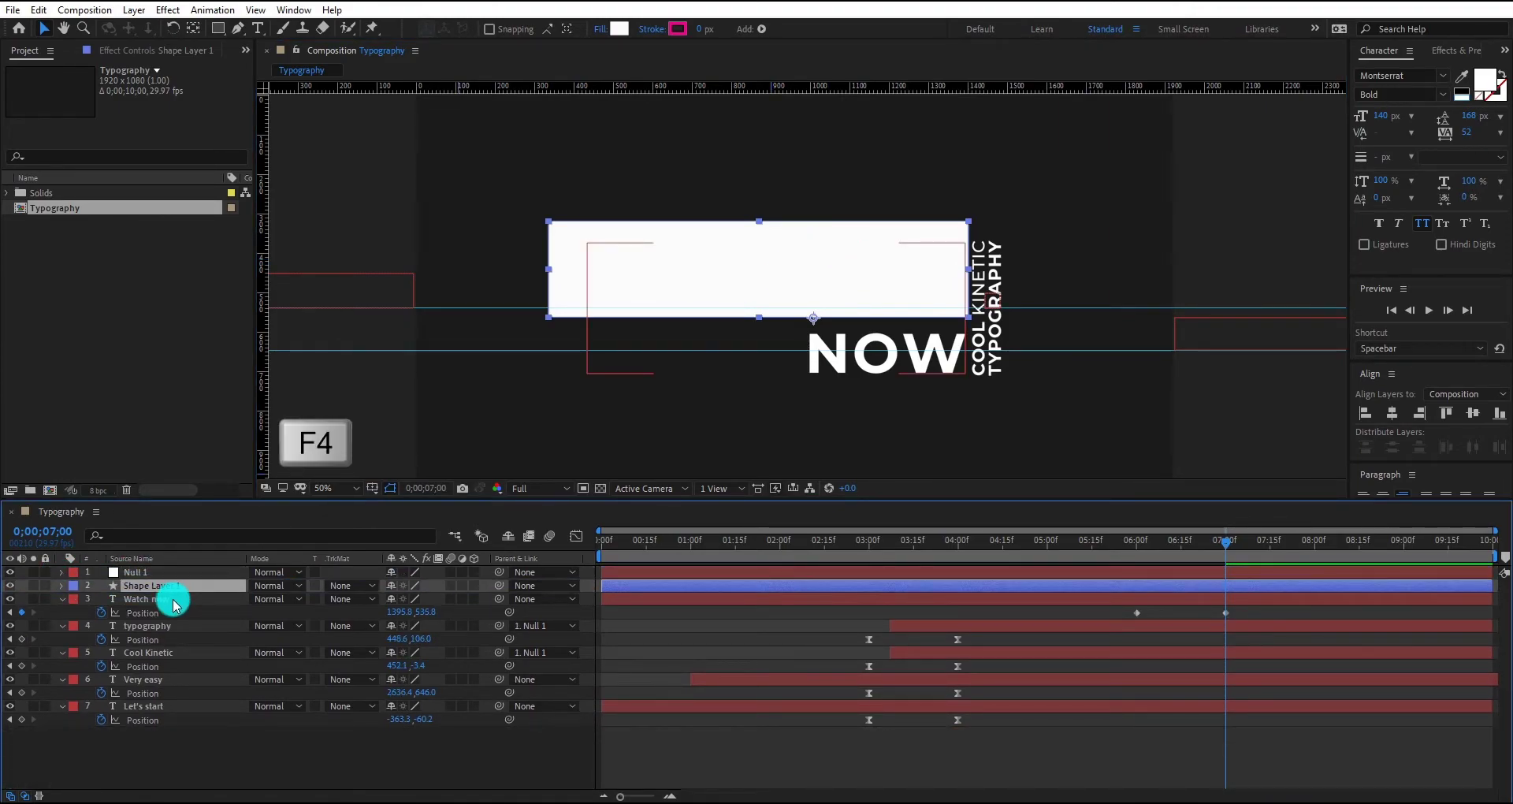
click(347, 599)
click(361, 631)
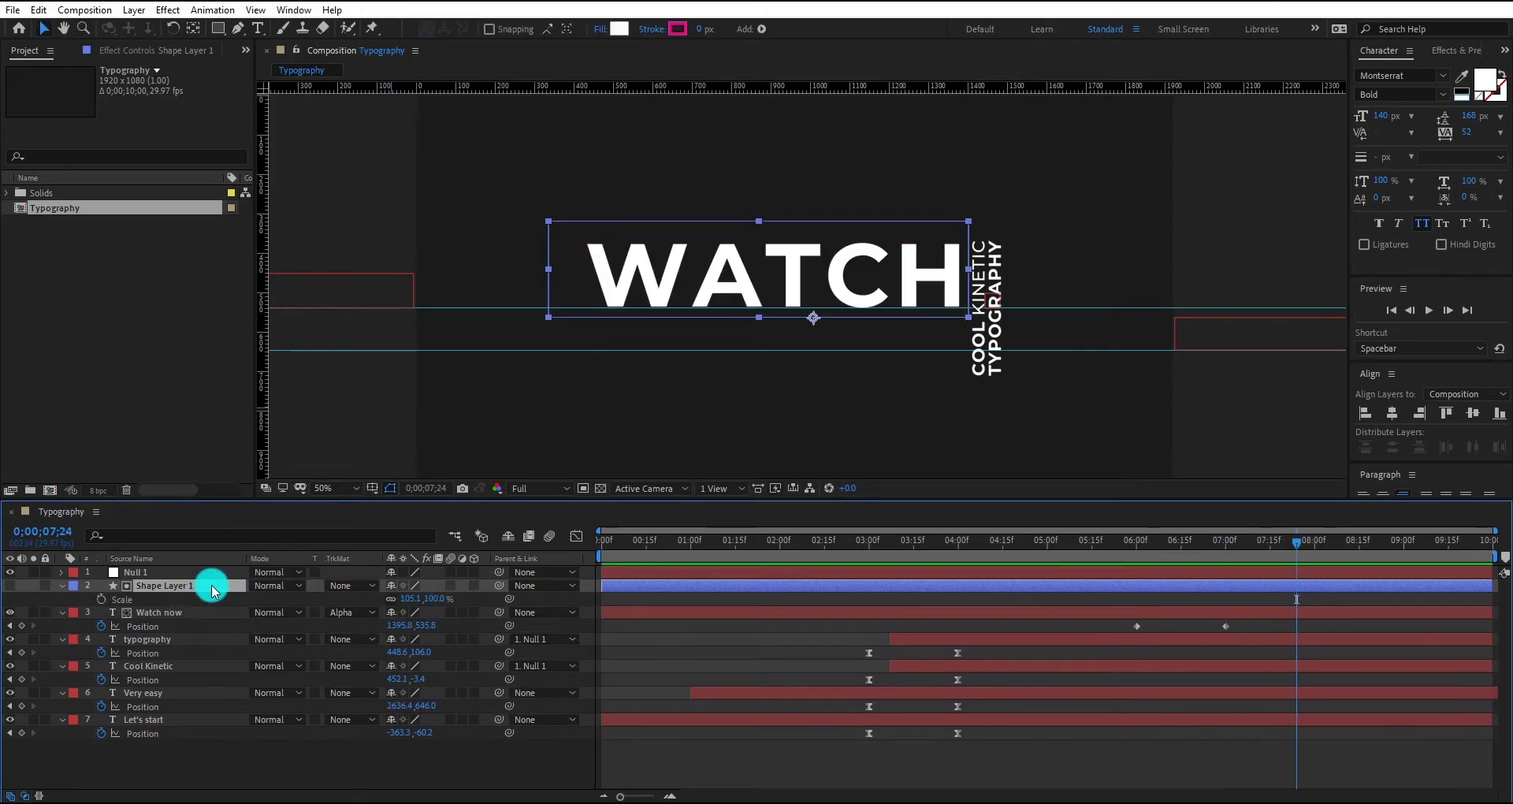
Enlarge the matte rectangle's vertical Scale to 176% and place it over both WATCH and NOW.
mouse_move(432, 599)
mouse_down()
mouse_move(489, 606)
mouse_move(423, 592)
mouse_up()
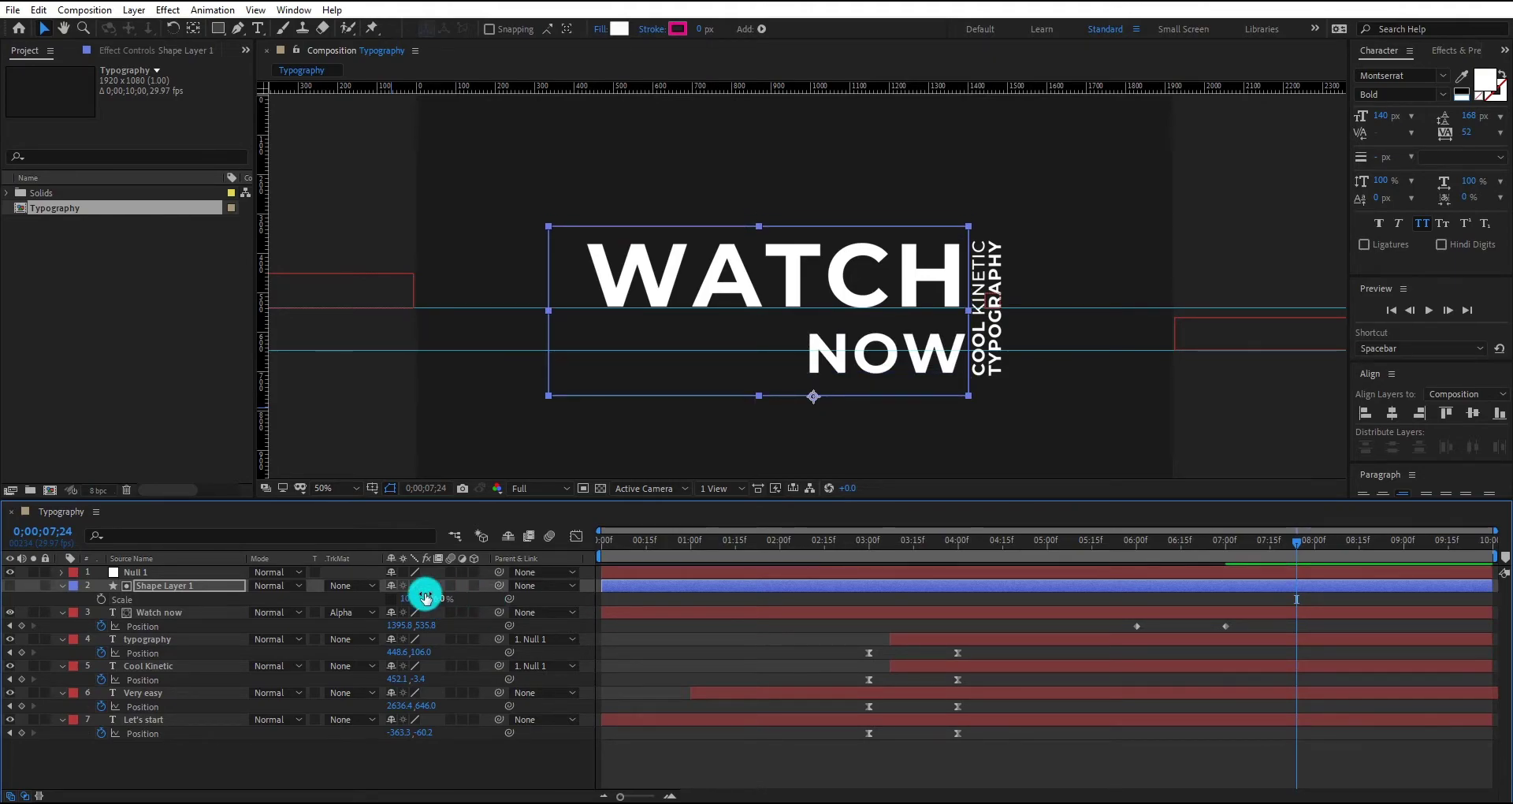
click(499, 628)
Apply Easy Ease to the null's Position, Scale and Rotation keyframes and to Watch now's Position keyframes.
key(u)
click(212, 573)
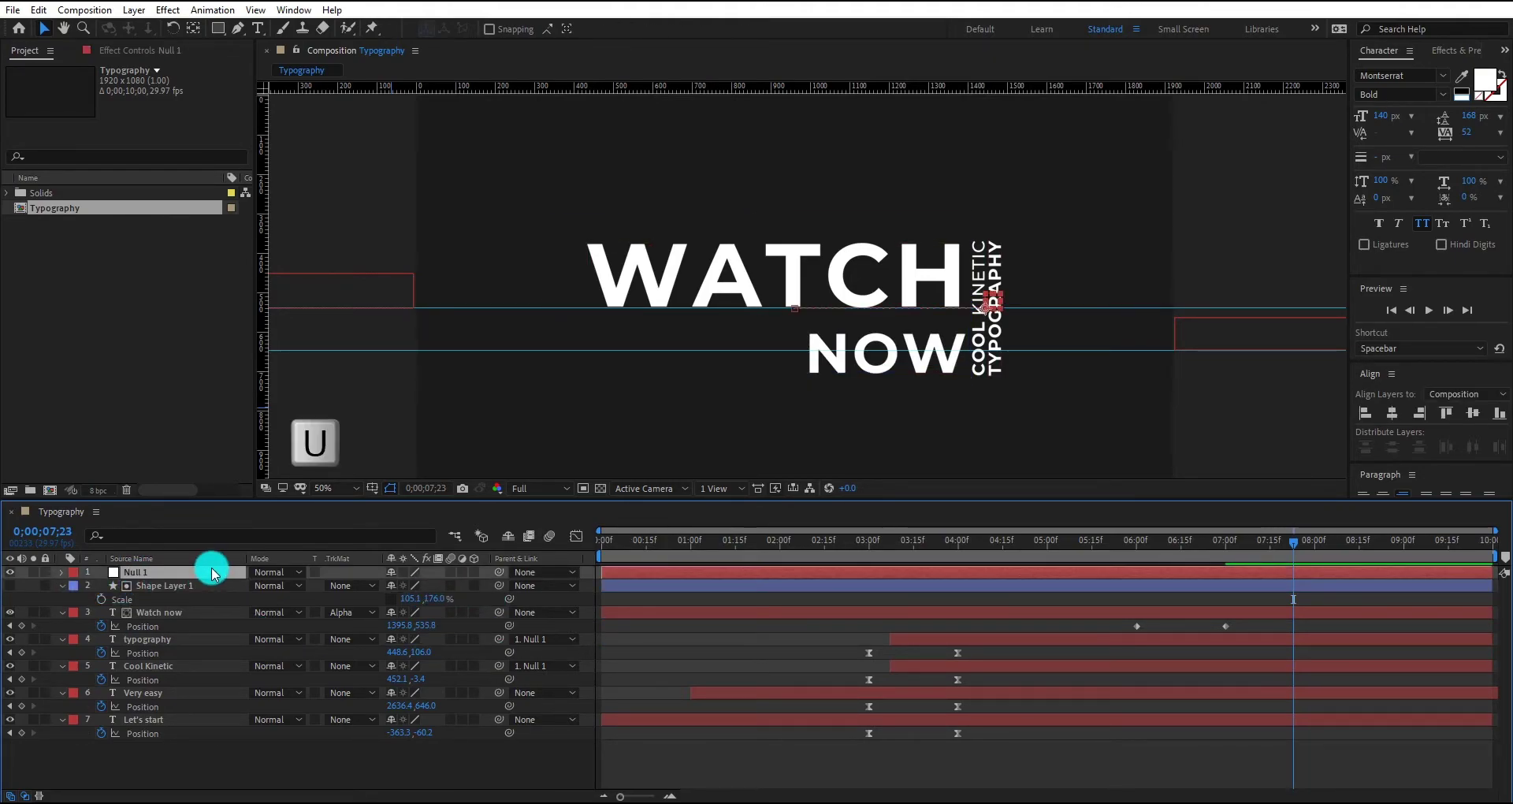
key(u)
drag(1024, 588, 1245, 674)
right_click(1138, 666)
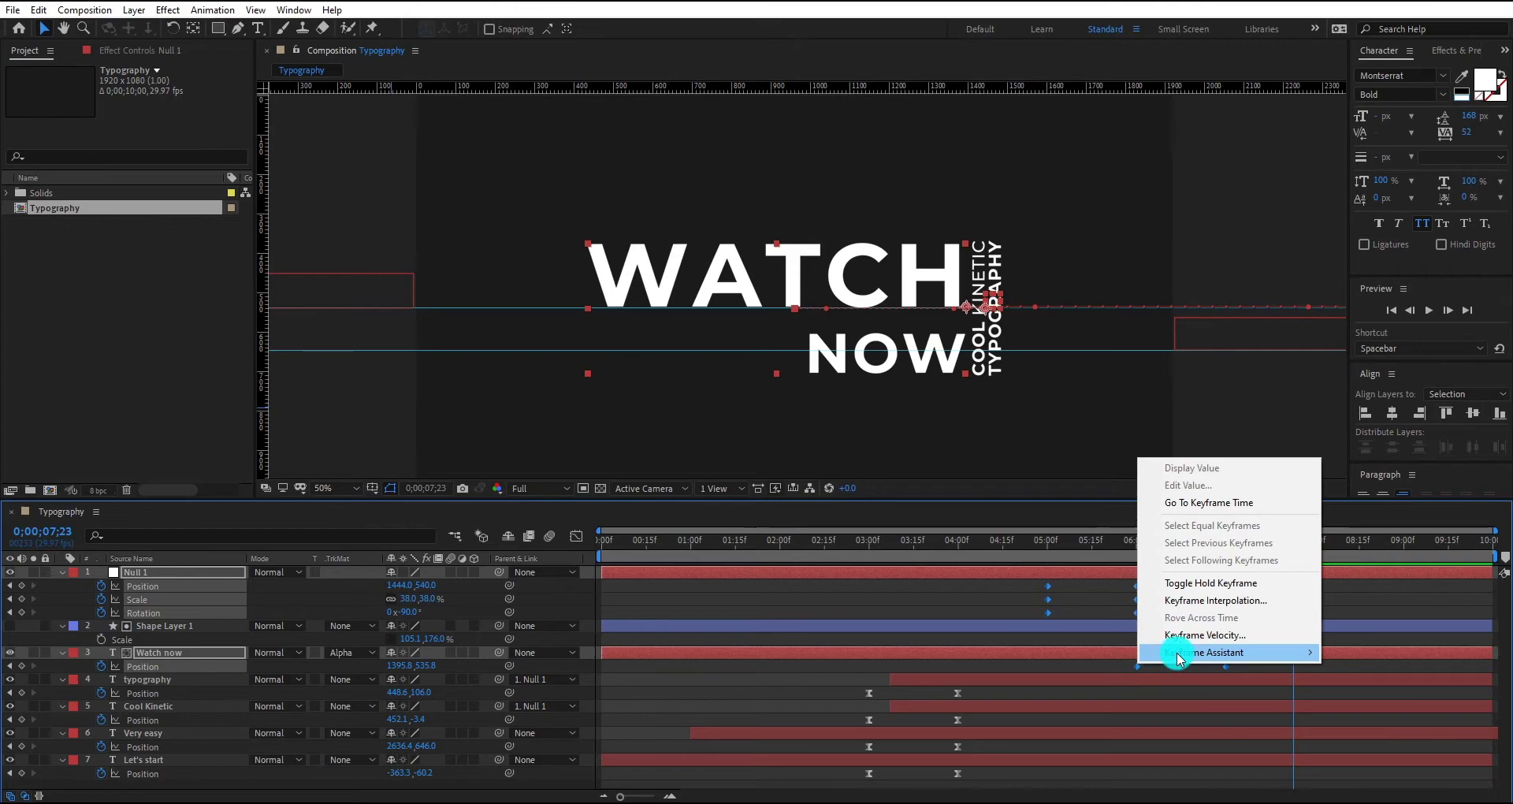
mouse_move(1173, 653)
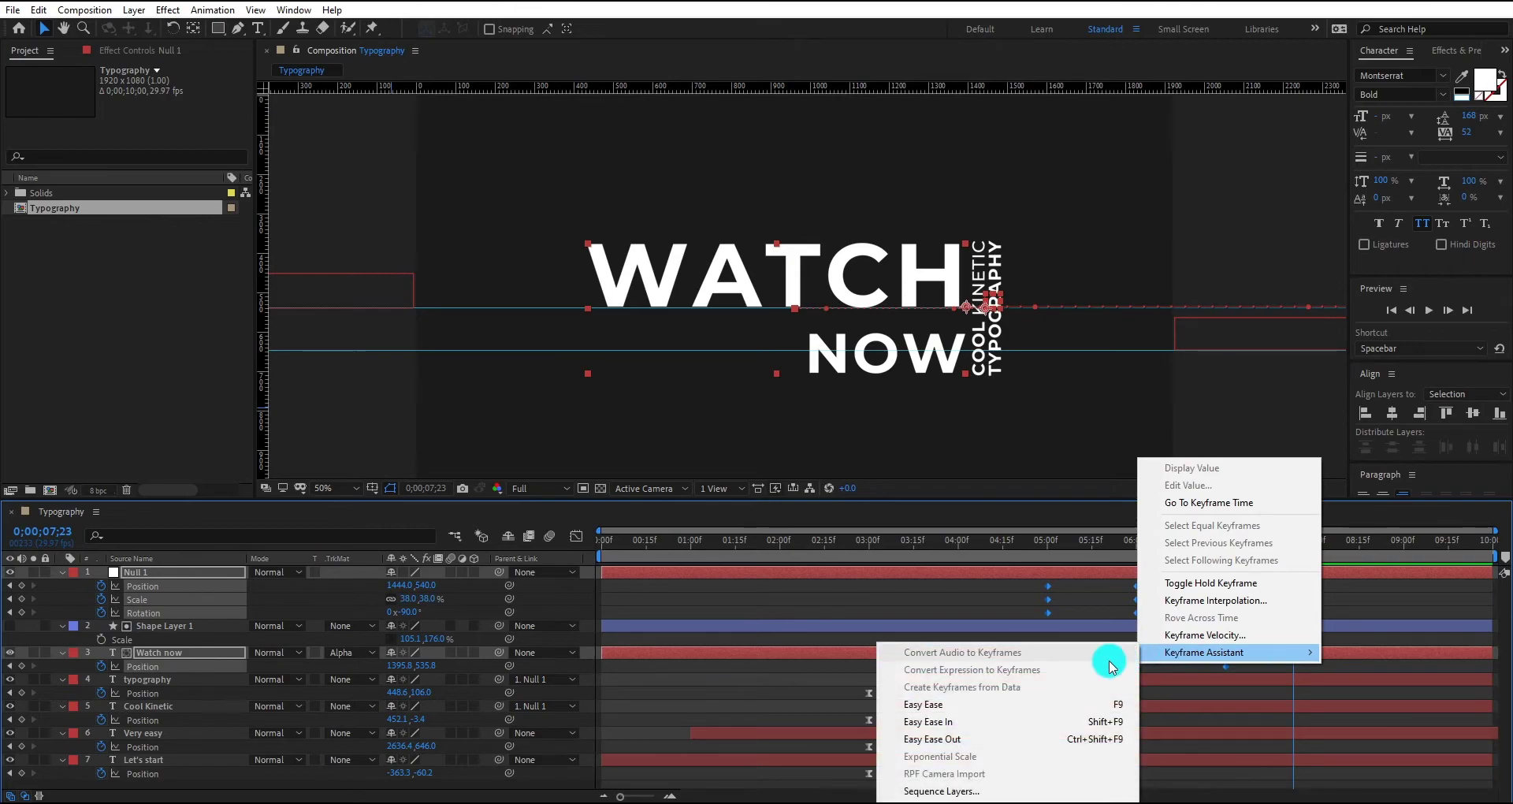
click(1042, 705)
click(1151, 582)
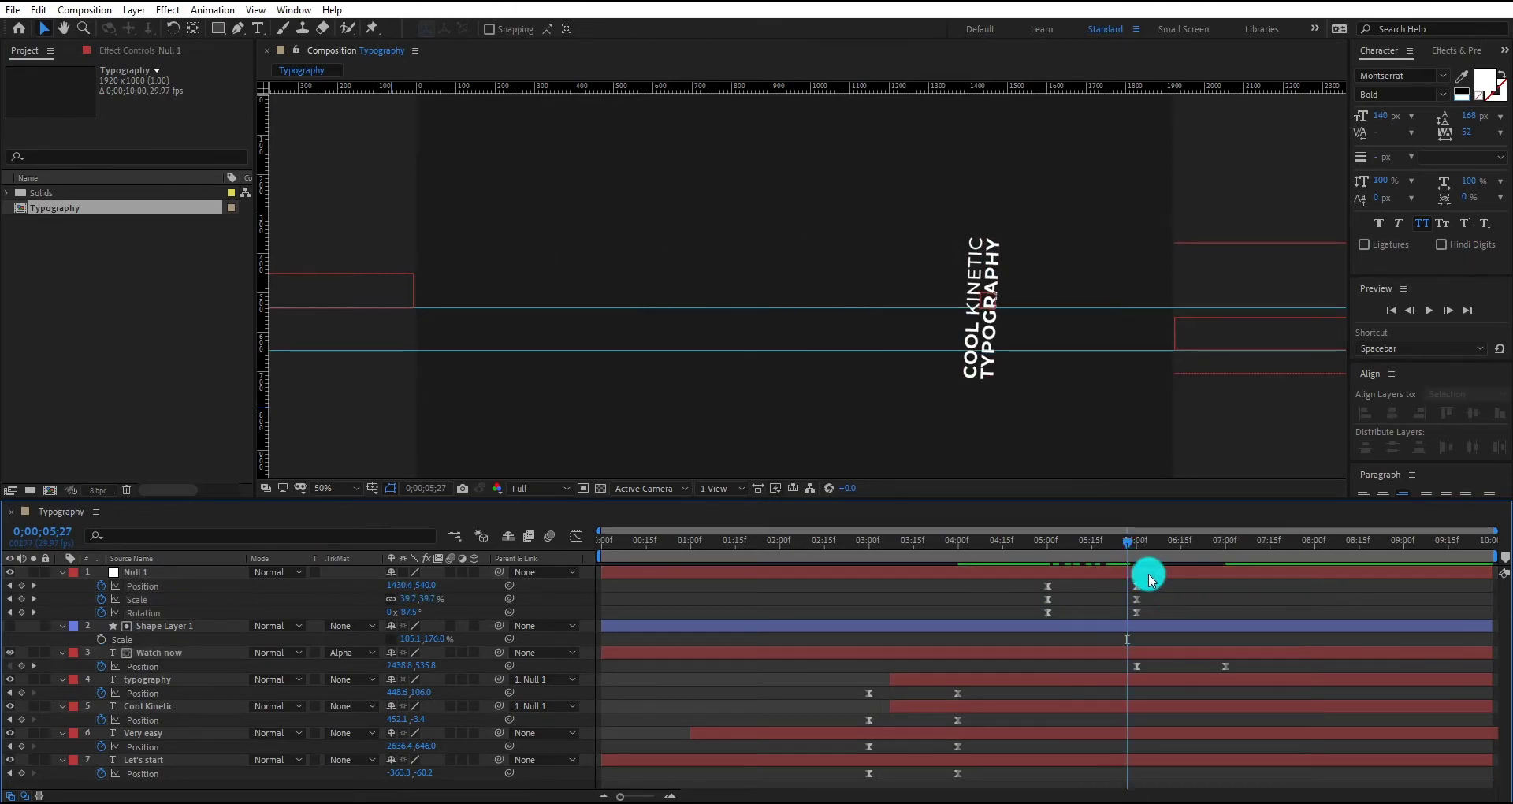
Sharpen the null's keyframe speed curves into a steep central peak in the Graph Editor and preview the rotation.
drag(1166, 578, 1073, 619)
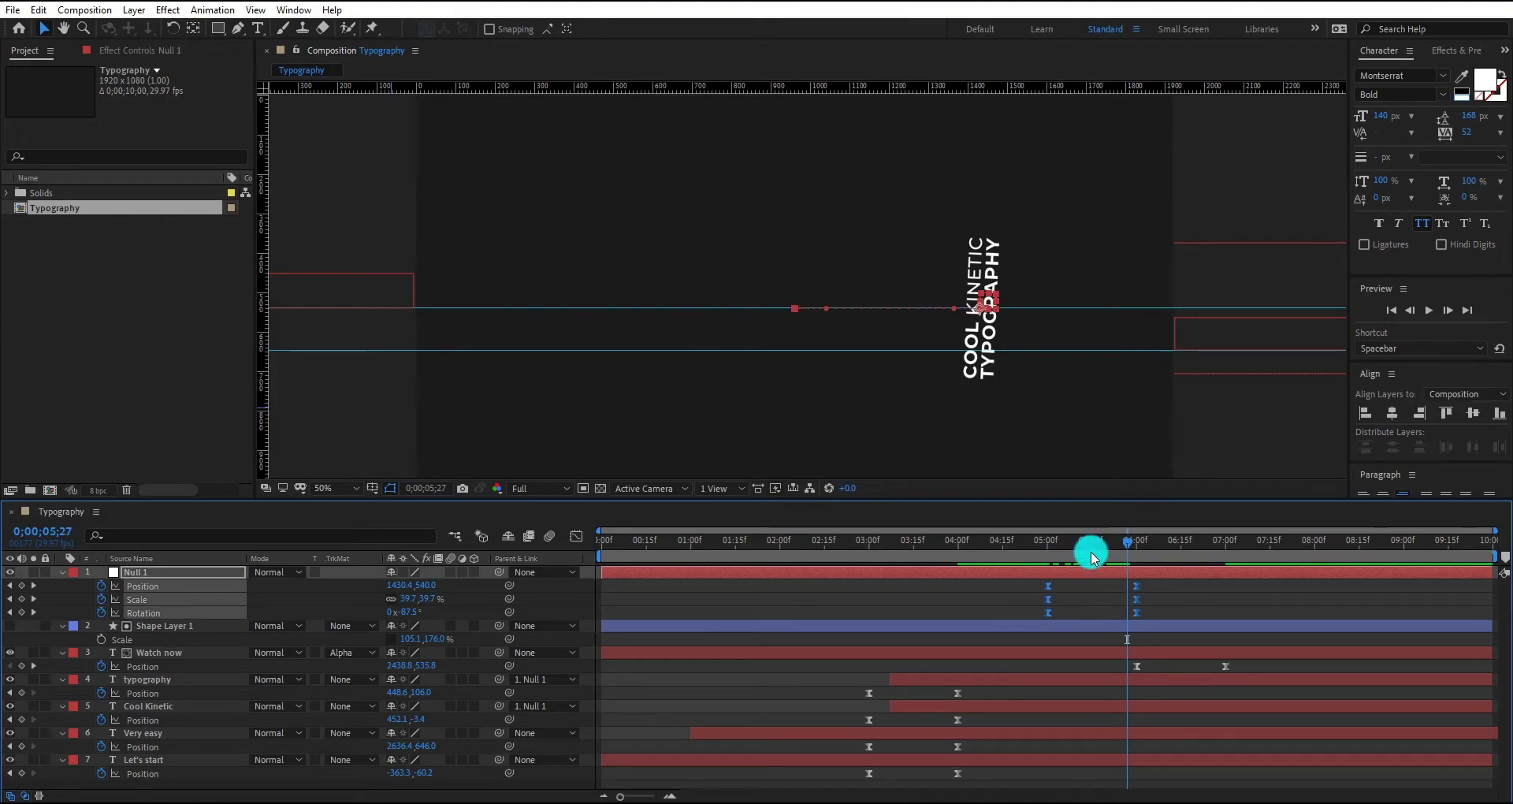
click(582, 537)
drag(1182, 698, 1000, 733)
drag(1092, 724, 1084, 726)
drag(1121, 723, 1100, 724)
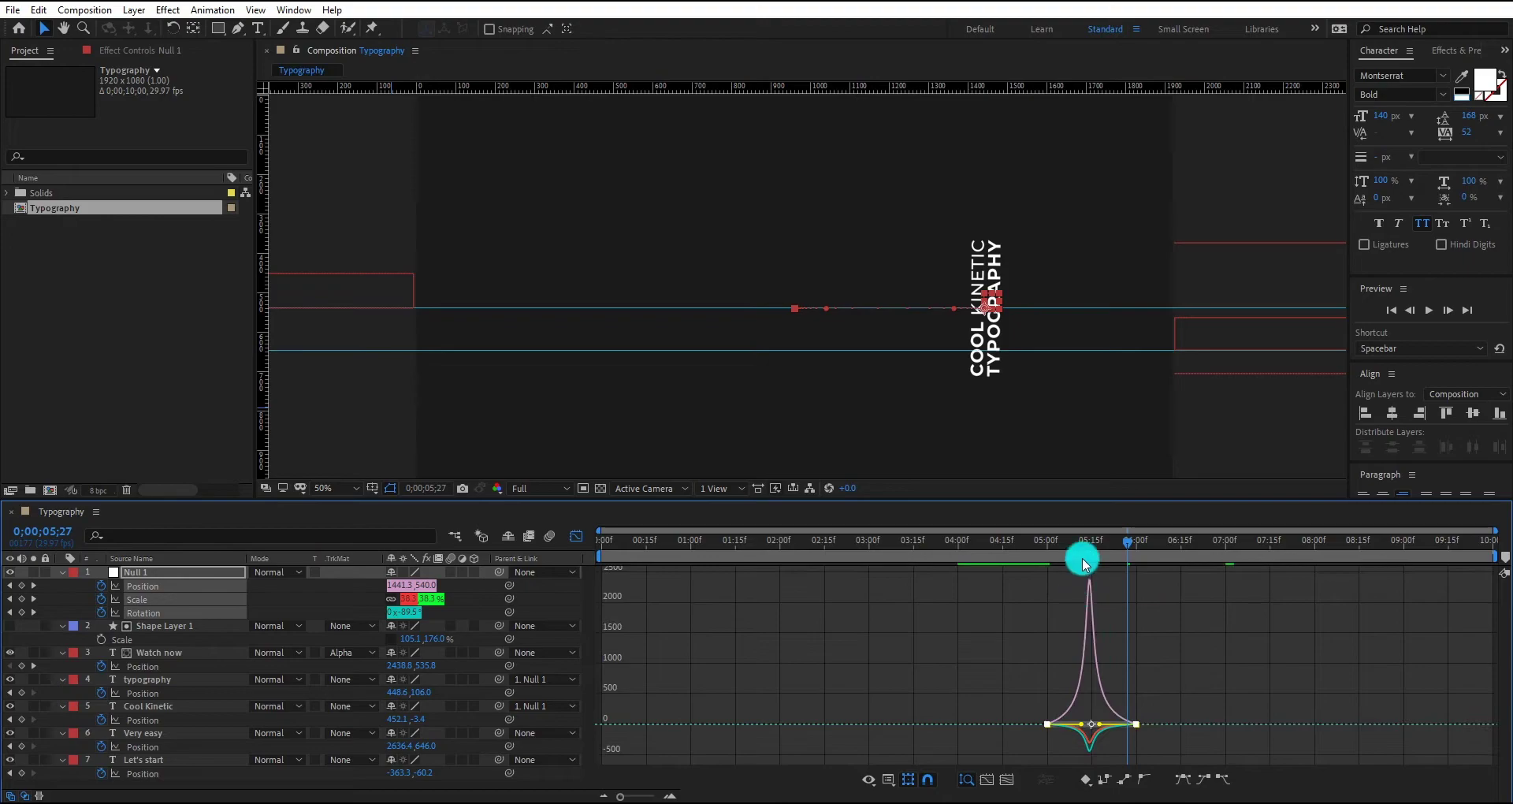
drag(1023, 544, 1033, 545)
key(space)
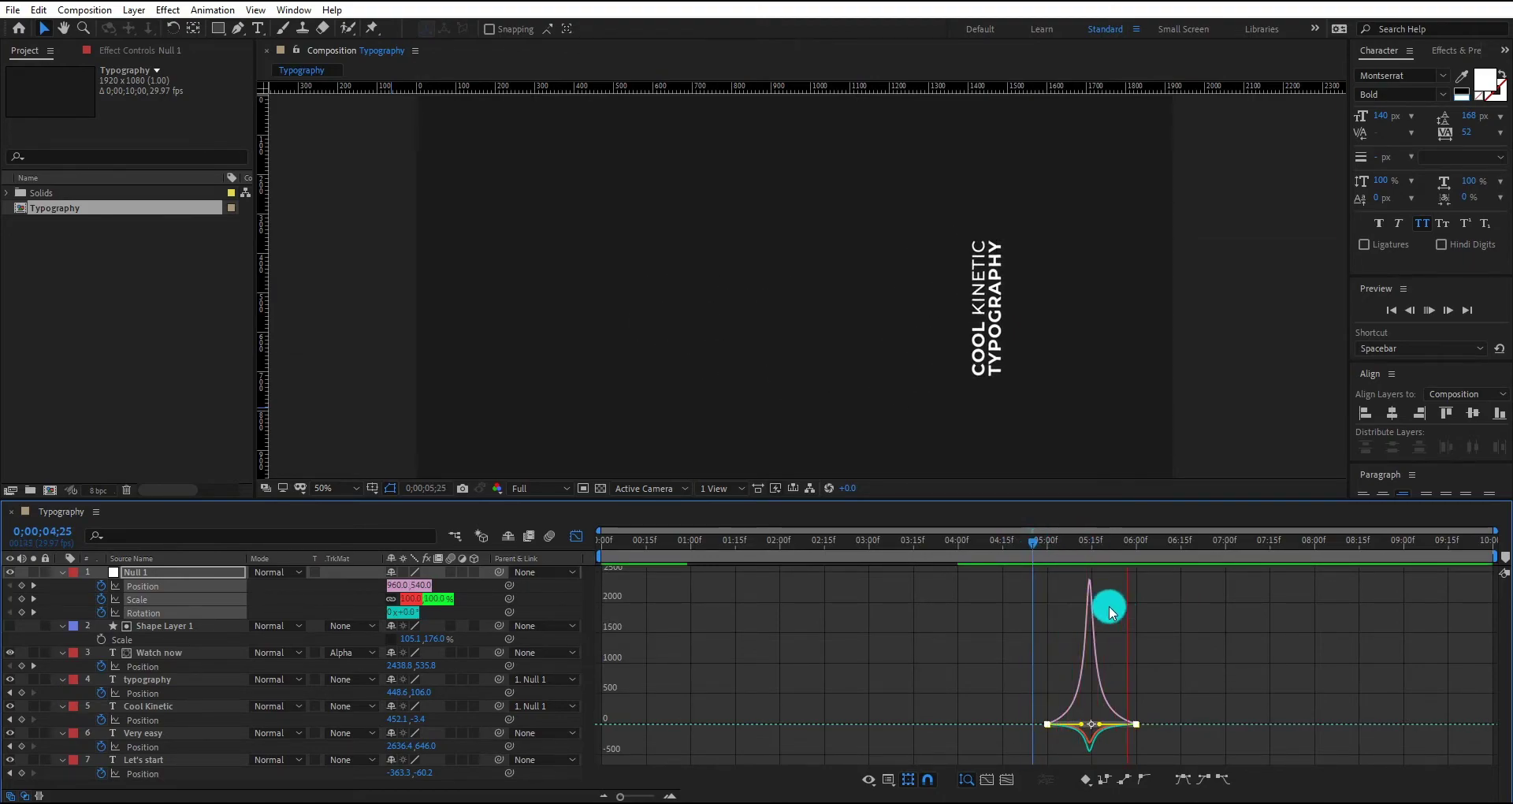
key(space)
click(571, 539)
Sharpen Watch now's Position speed curve into a steep central peak in the Graph Editor and preview its slide-in.
drag(1233, 656, 1104, 686)
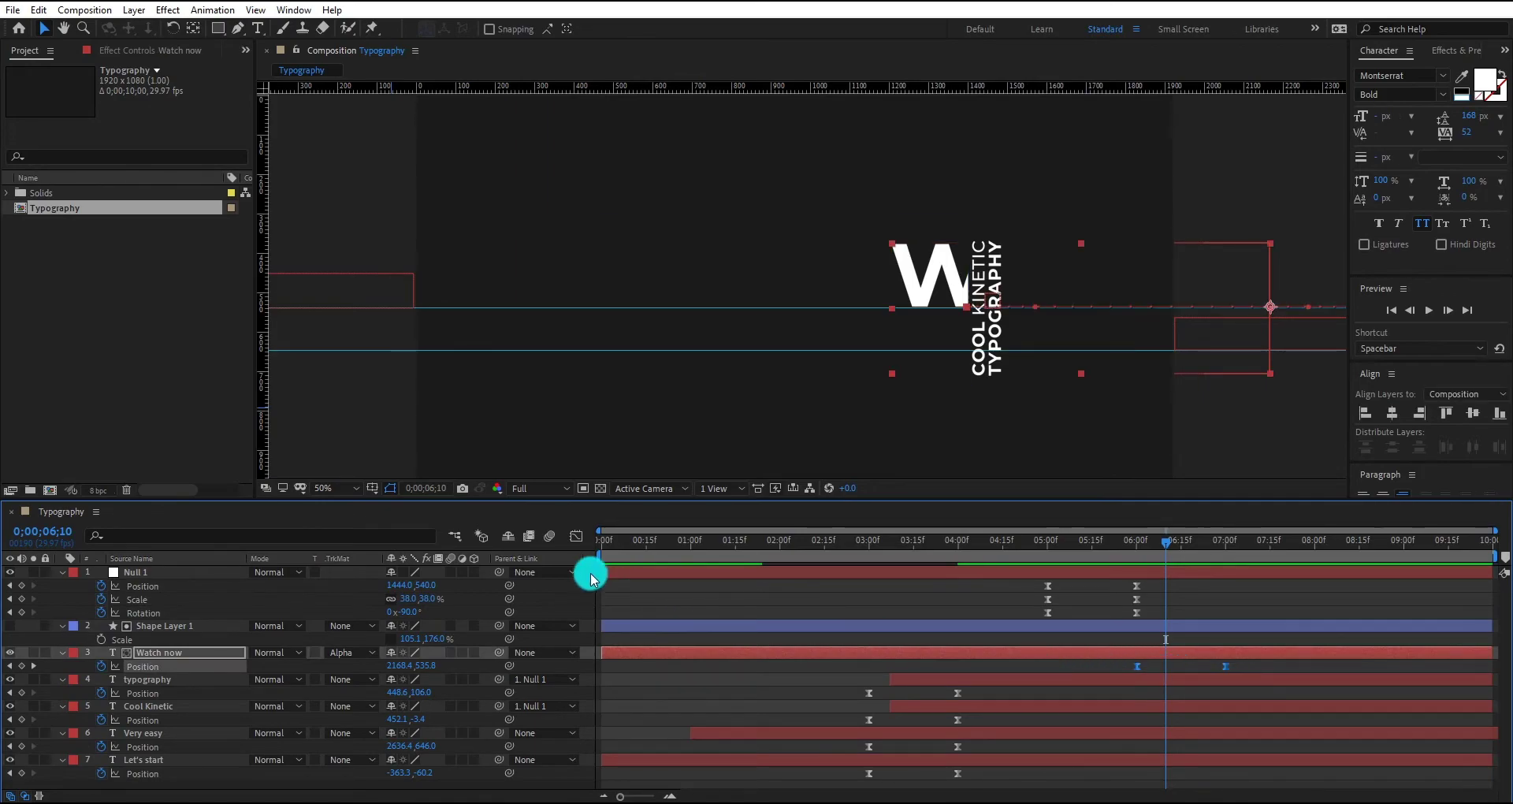
click(571, 535)
mouse_move(1125, 747)
mouse_down()
mouse_move(1086, 762)
mouse_move(1205, 750)
mouse_move(1141, 750)
mouse_up()
drag(1168, 544, 1125, 544)
key(space)
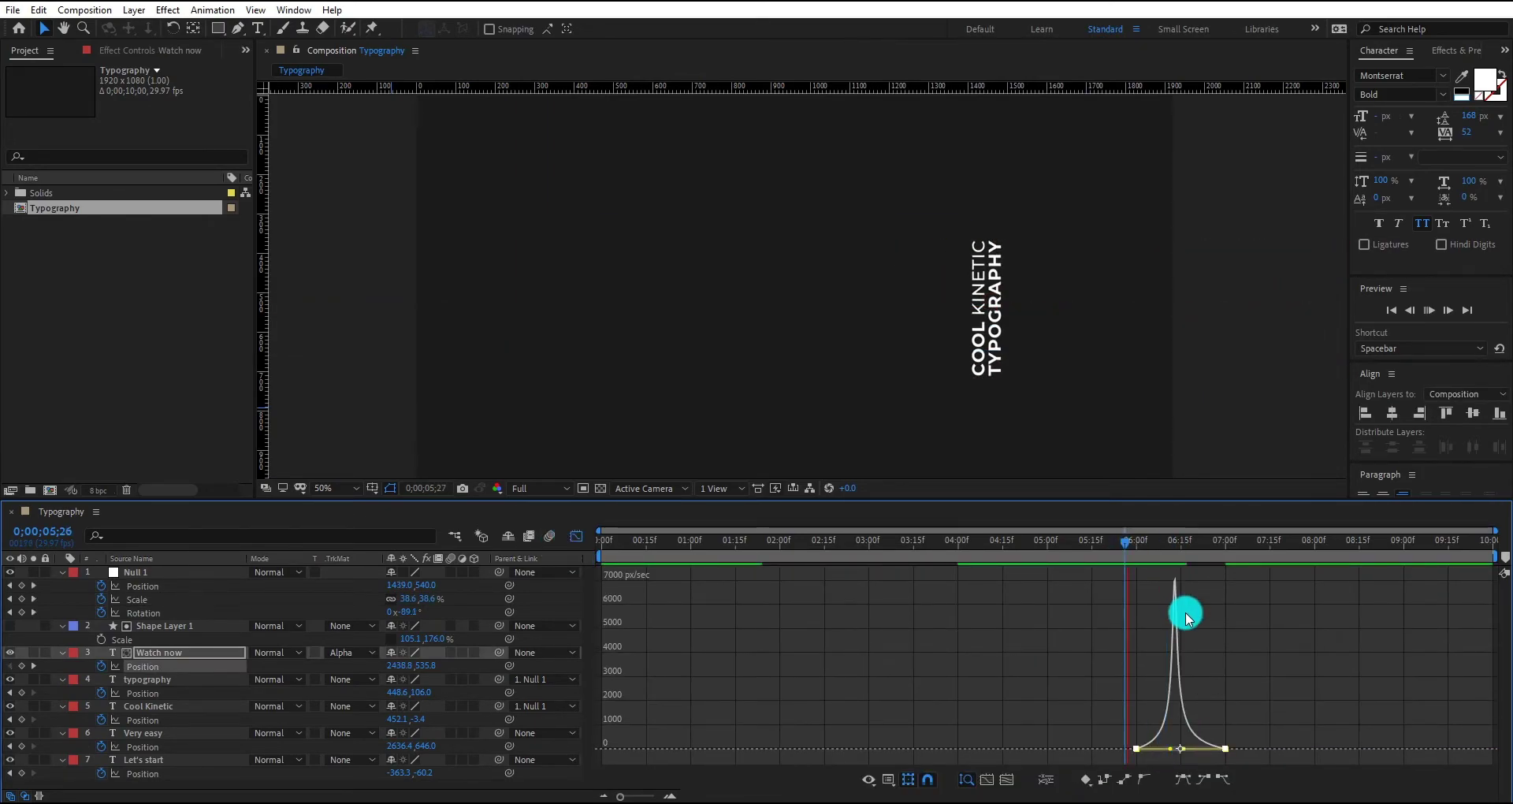
key(space)
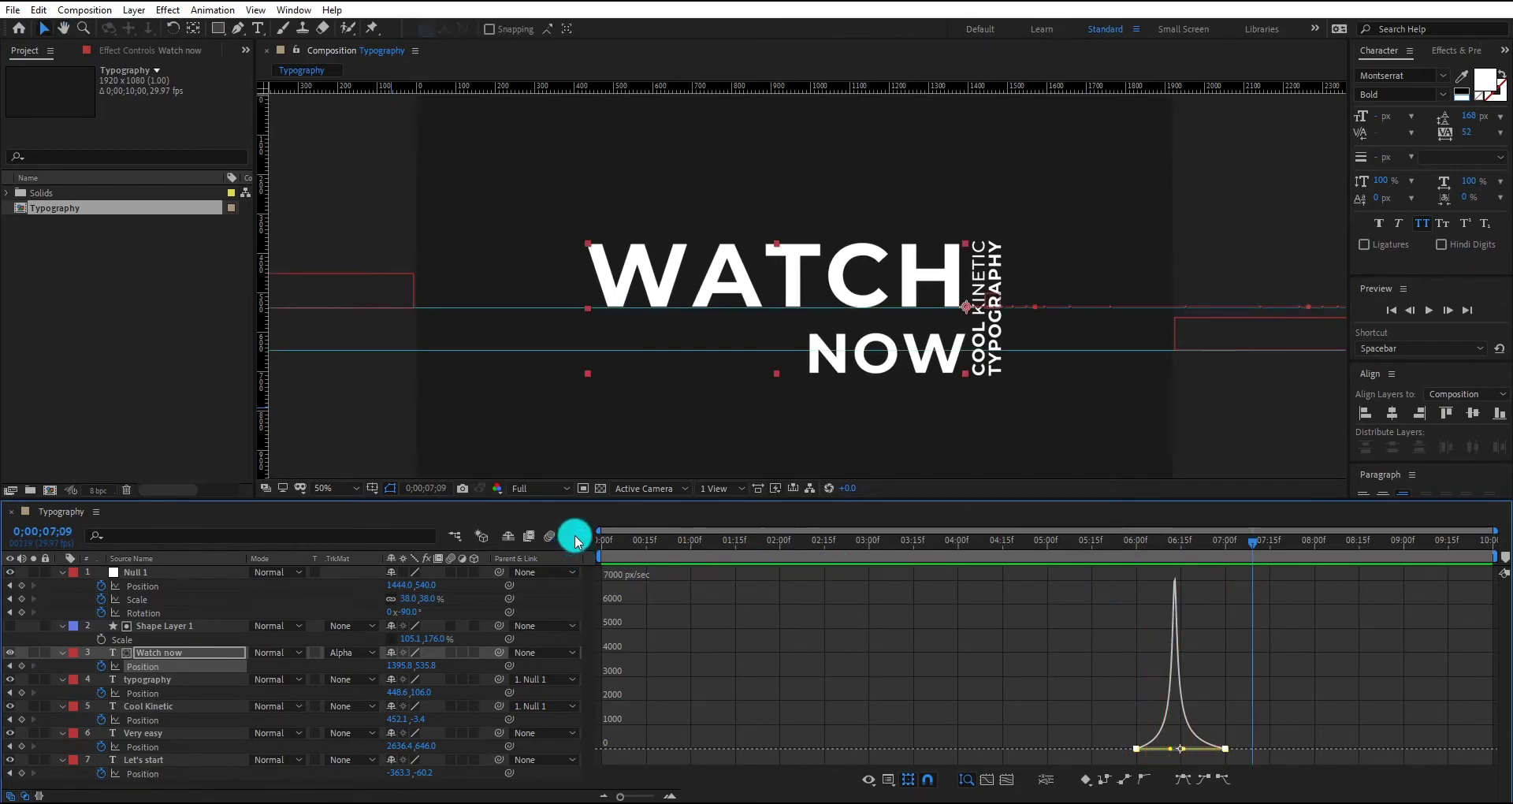
click(575, 537)
click(1299, 632)
Shift both Watch now Position keyframes earlier so the slide-in starts just before the null's rotation ends, and preview the transition.
drag(1156, 541, 1116, 544)
drag(1138, 665, 1099, 669)
drag(1123, 543, 1135, 543)
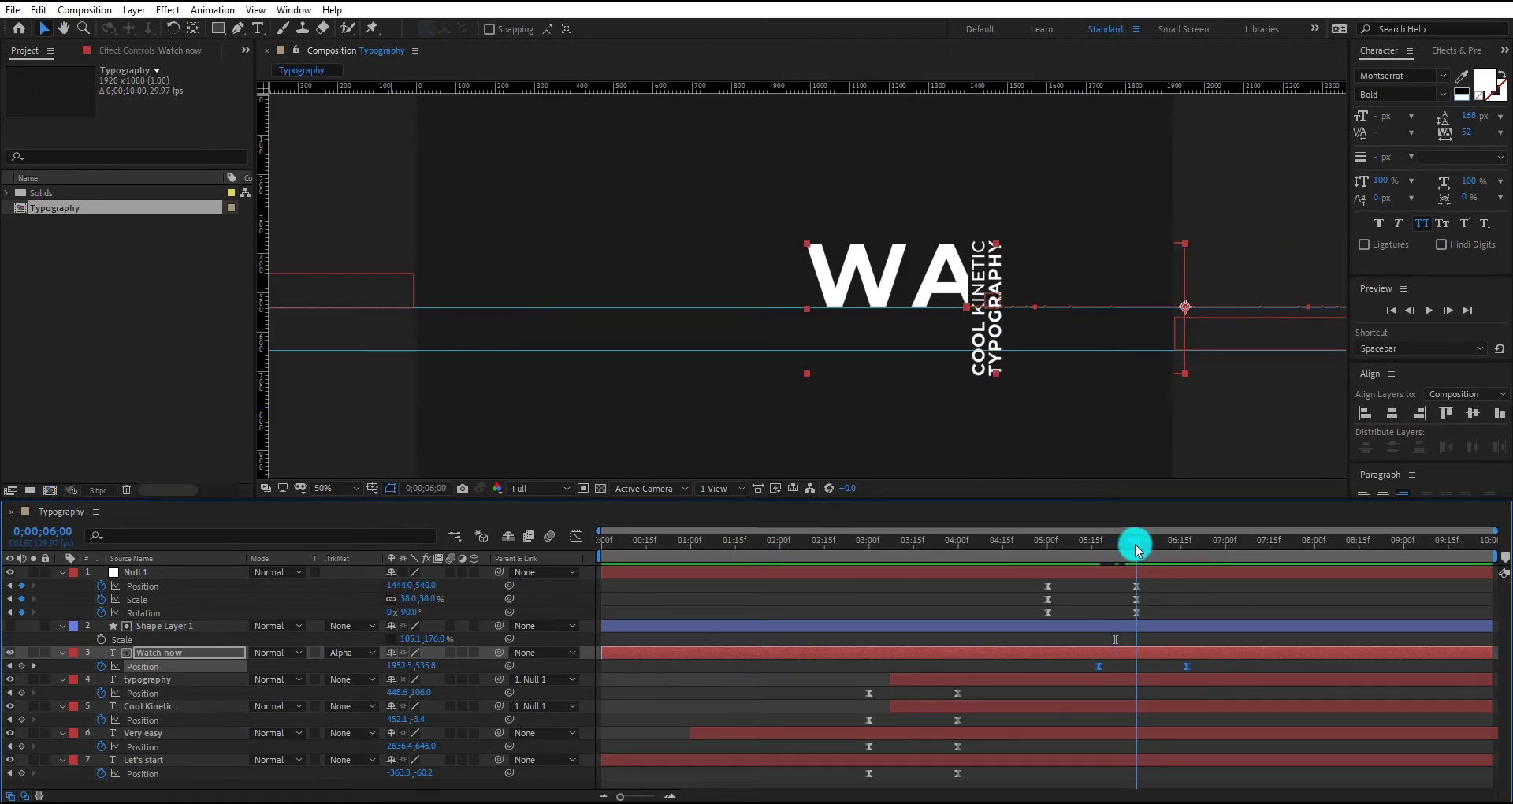
drag(1100, 665, 1111, 662)
drag(1127, 546, 1041, 560)
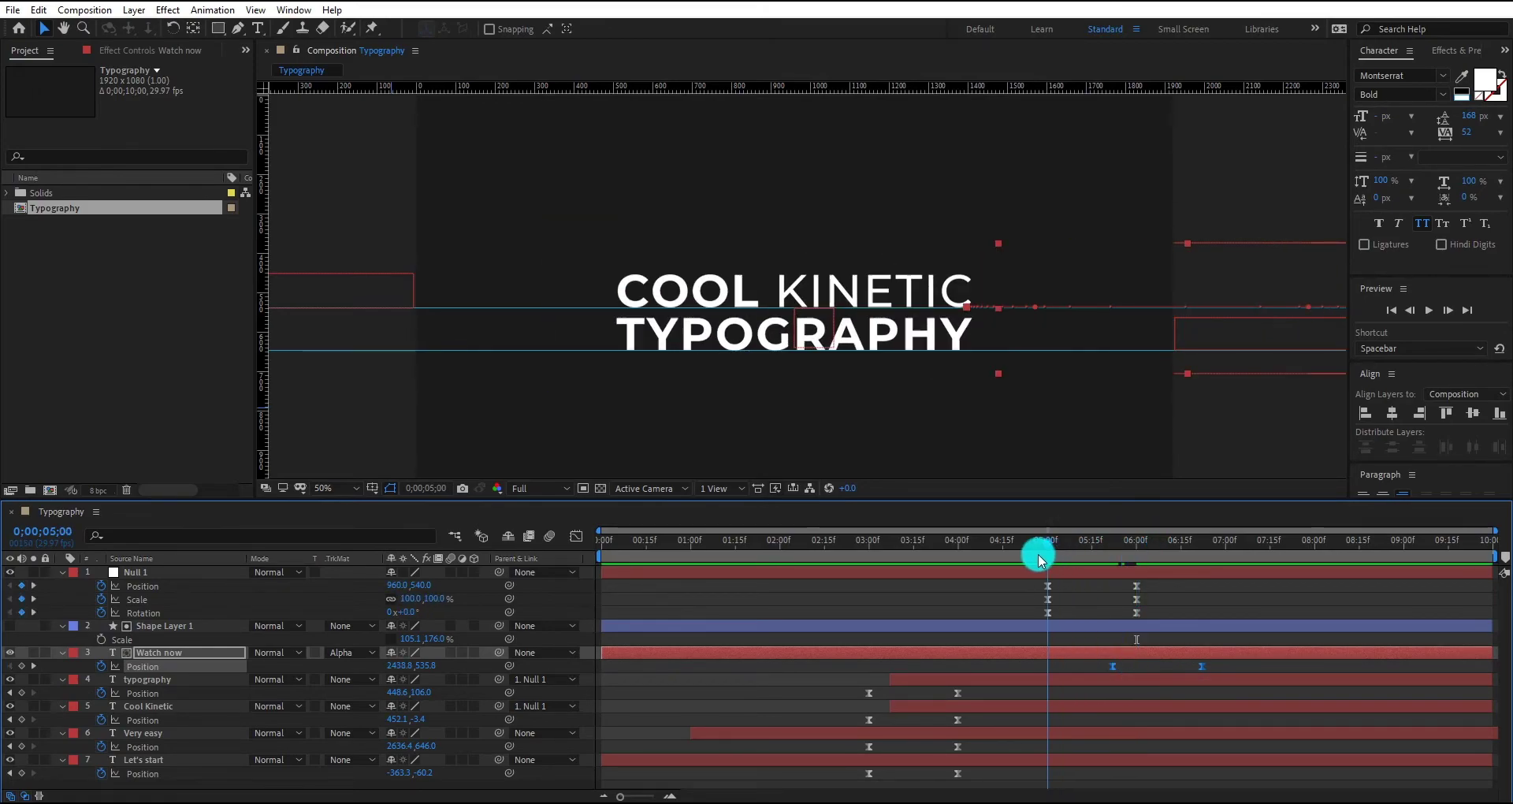
key(space)
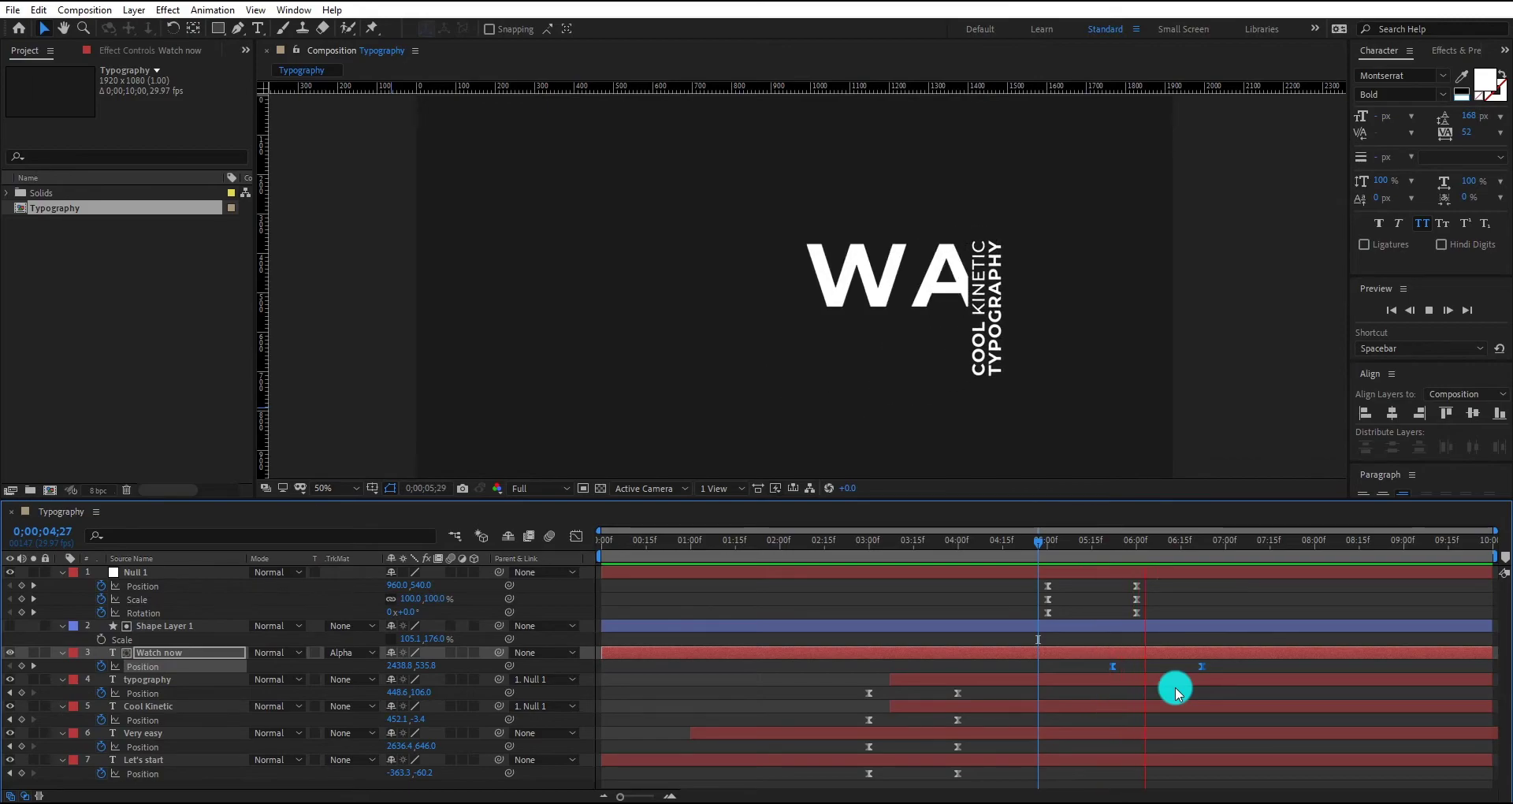
key(space)
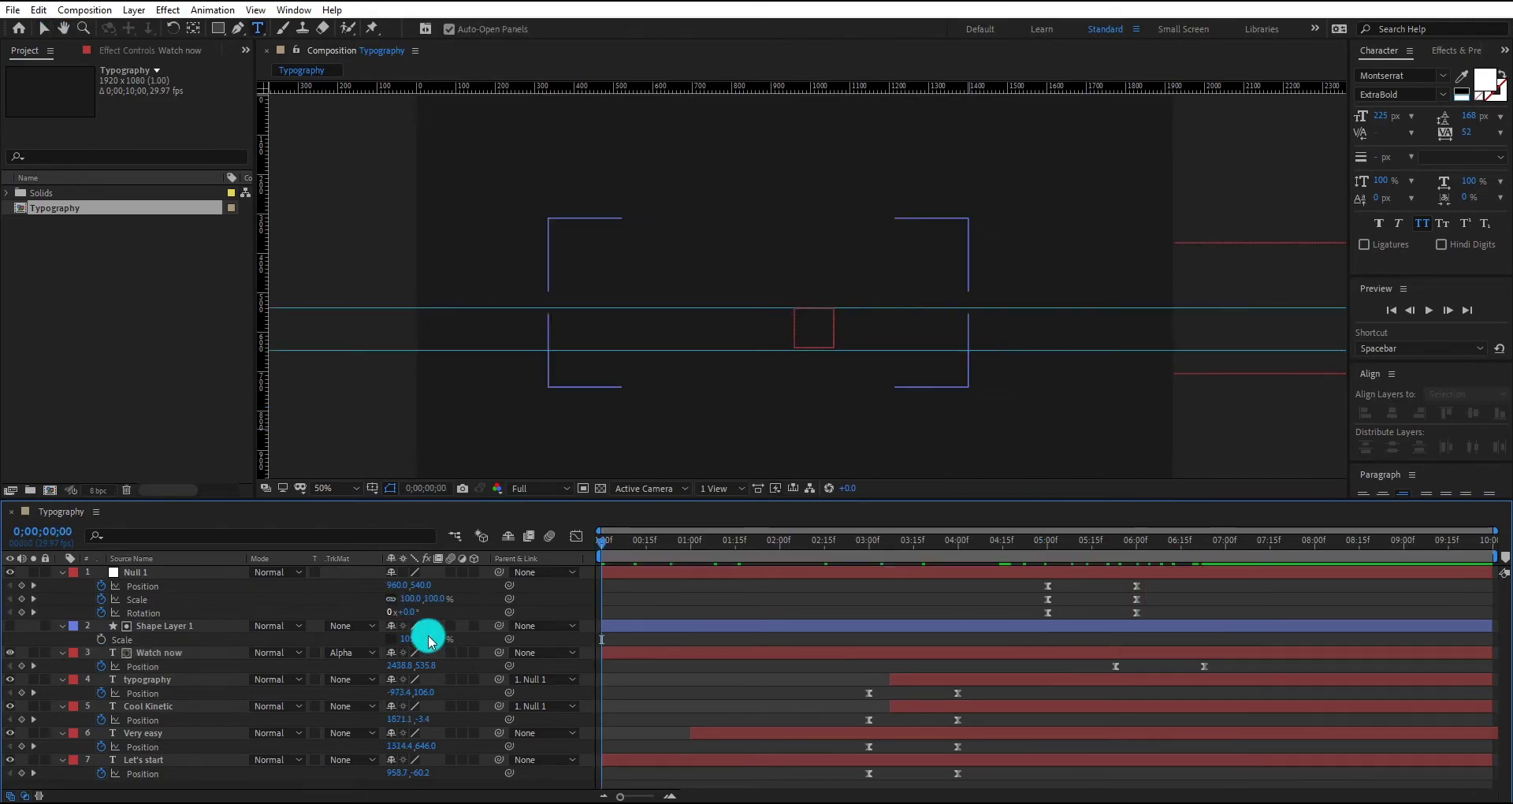
Colour the word START bright green, then select LET'S and VERY for styling.
drag(604, 555, 650, 560)
click(1485, 79)
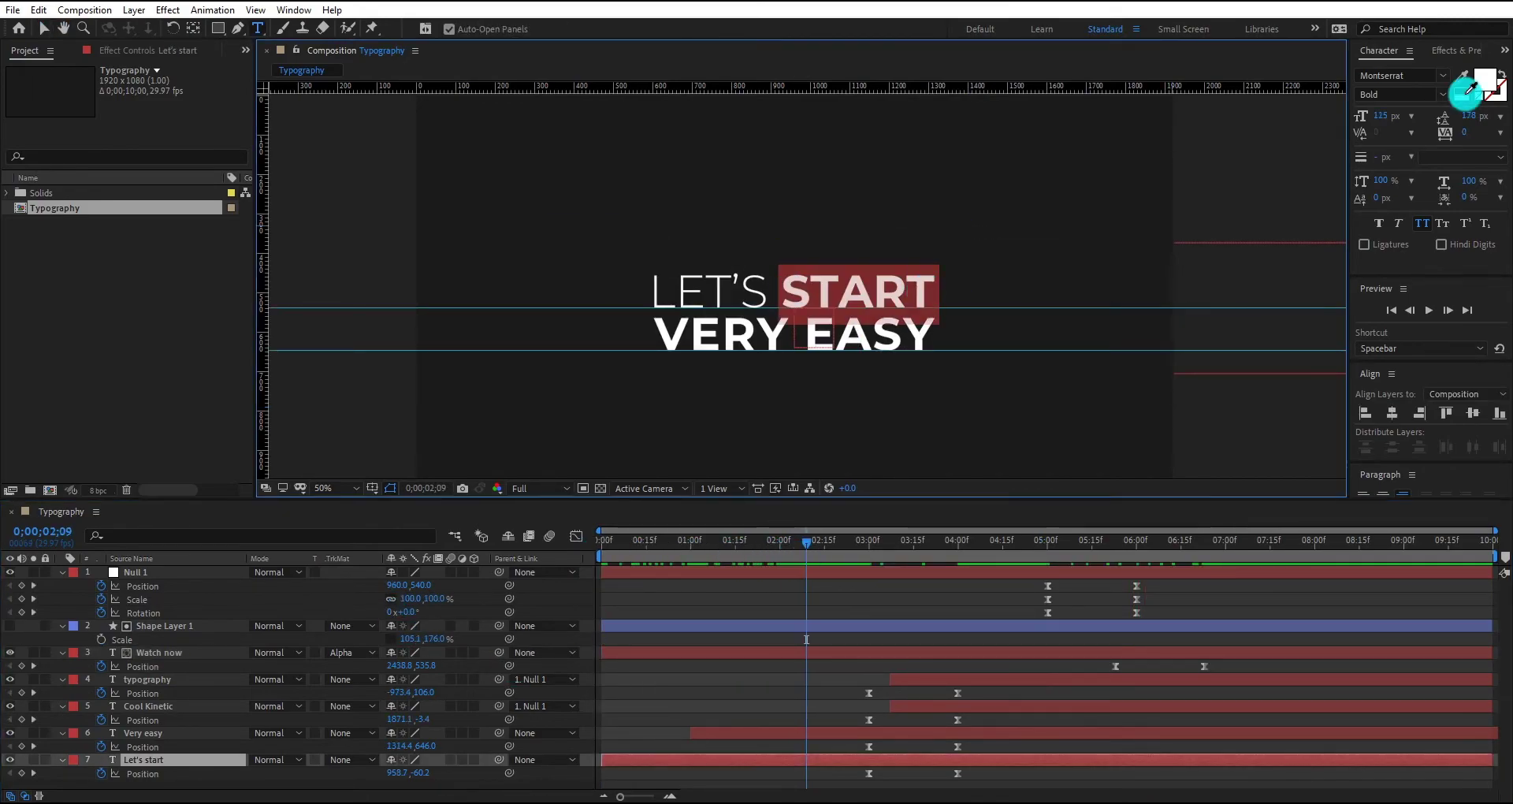
click(1293, 445)
click(1446, 328)
drag(768, 299, 625, 304)
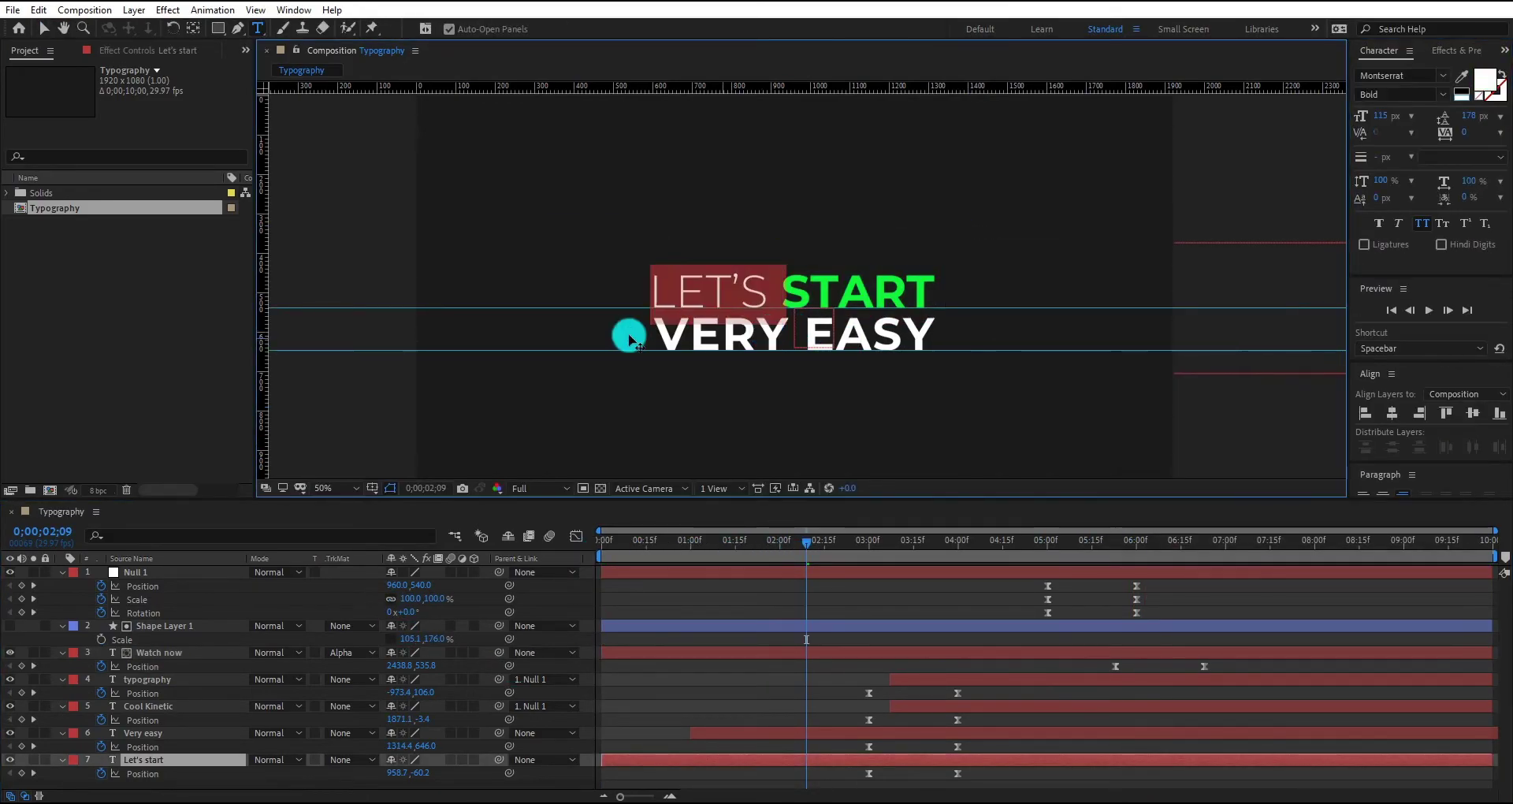
drag(795, 347, 618, 347)
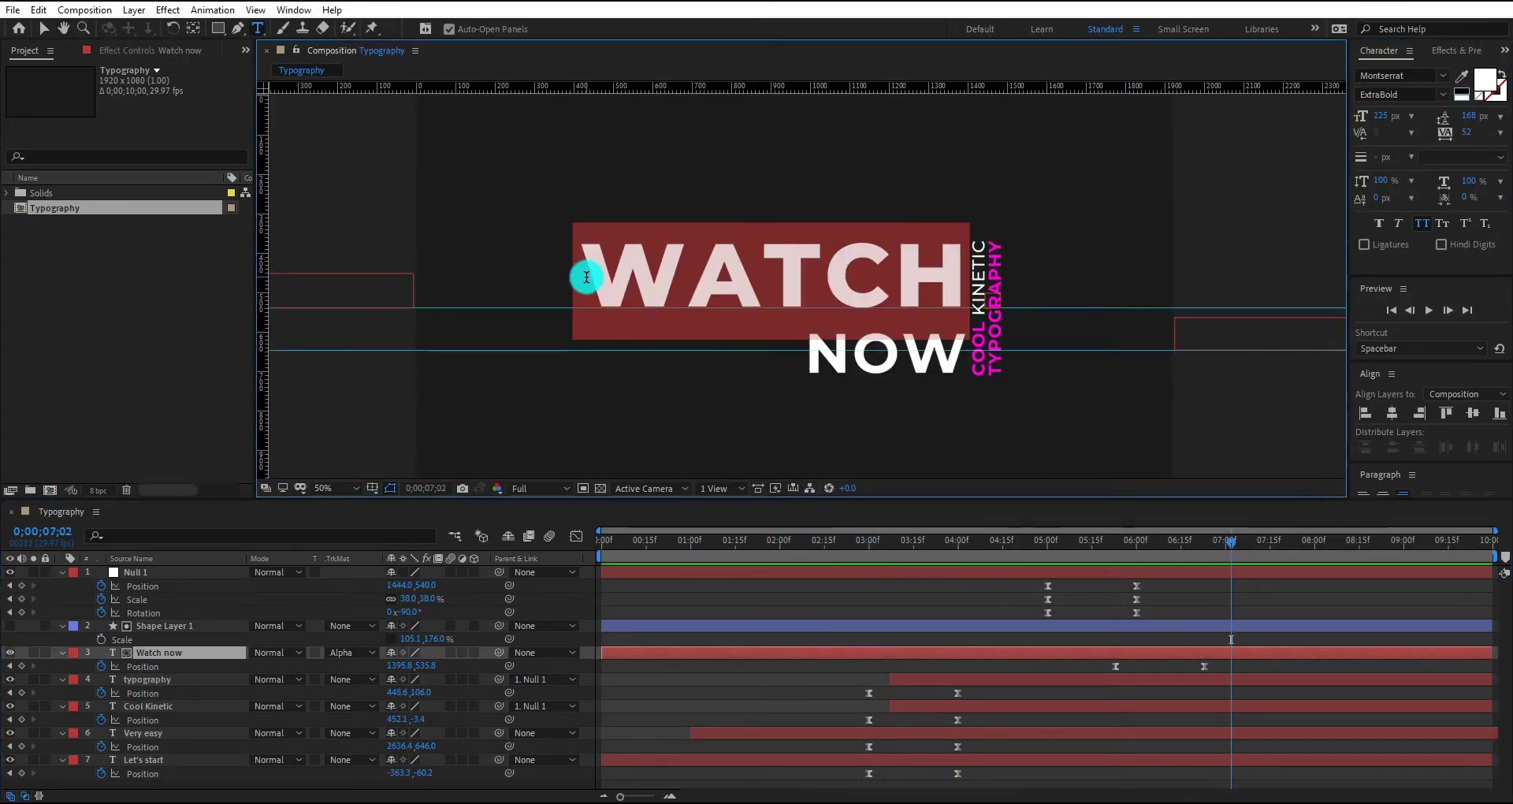
Colour the word WATCH blue with the Black font style, and preview the whole animation from the beginning.
click(1486, 79)
click(1277, 329)
drag(1301, 426, 1299, 400)
click(1424, 328)
click(1443, 94)
click(1400, 369)
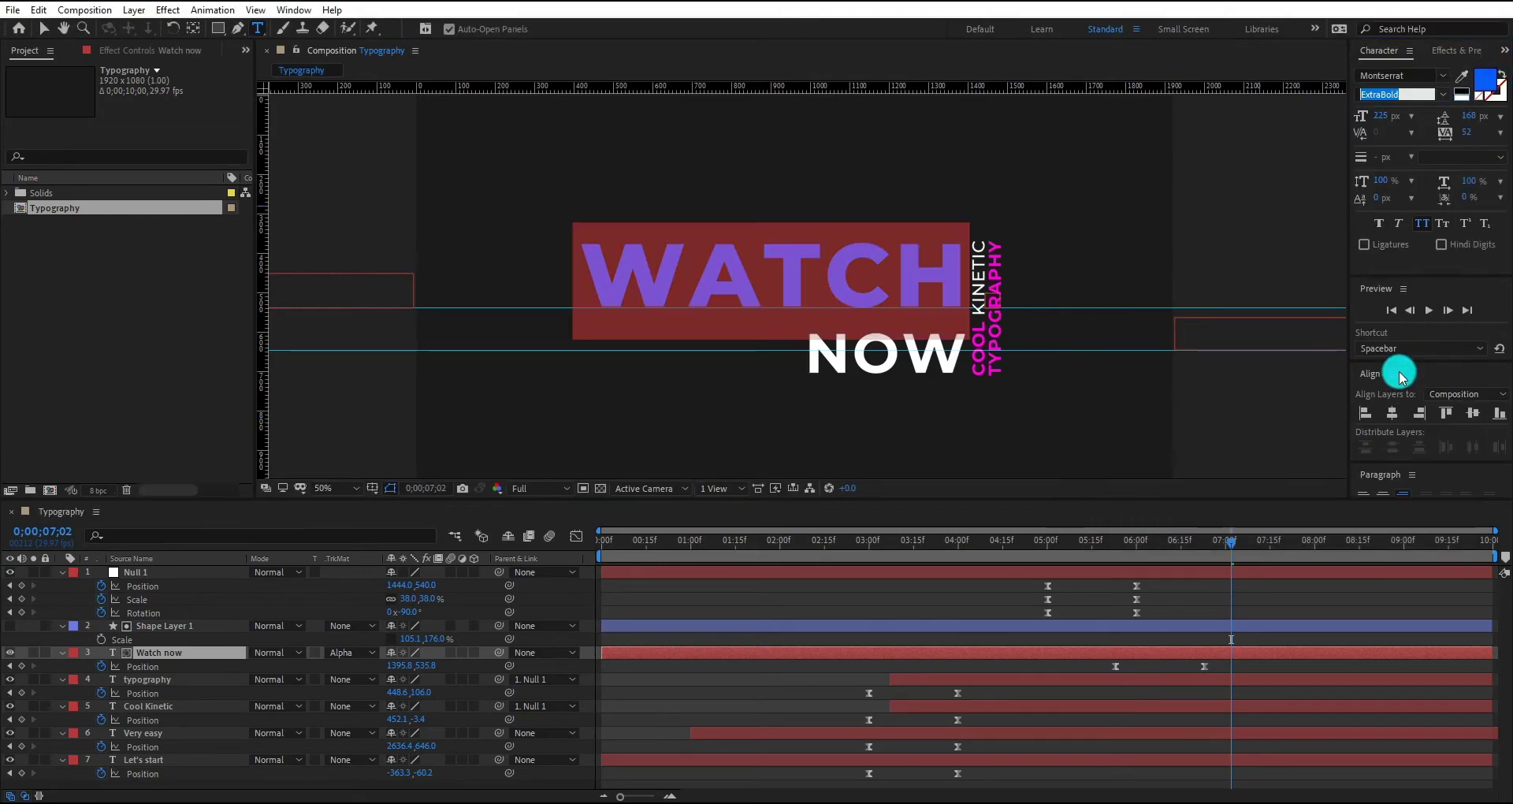
click(1062, 664)
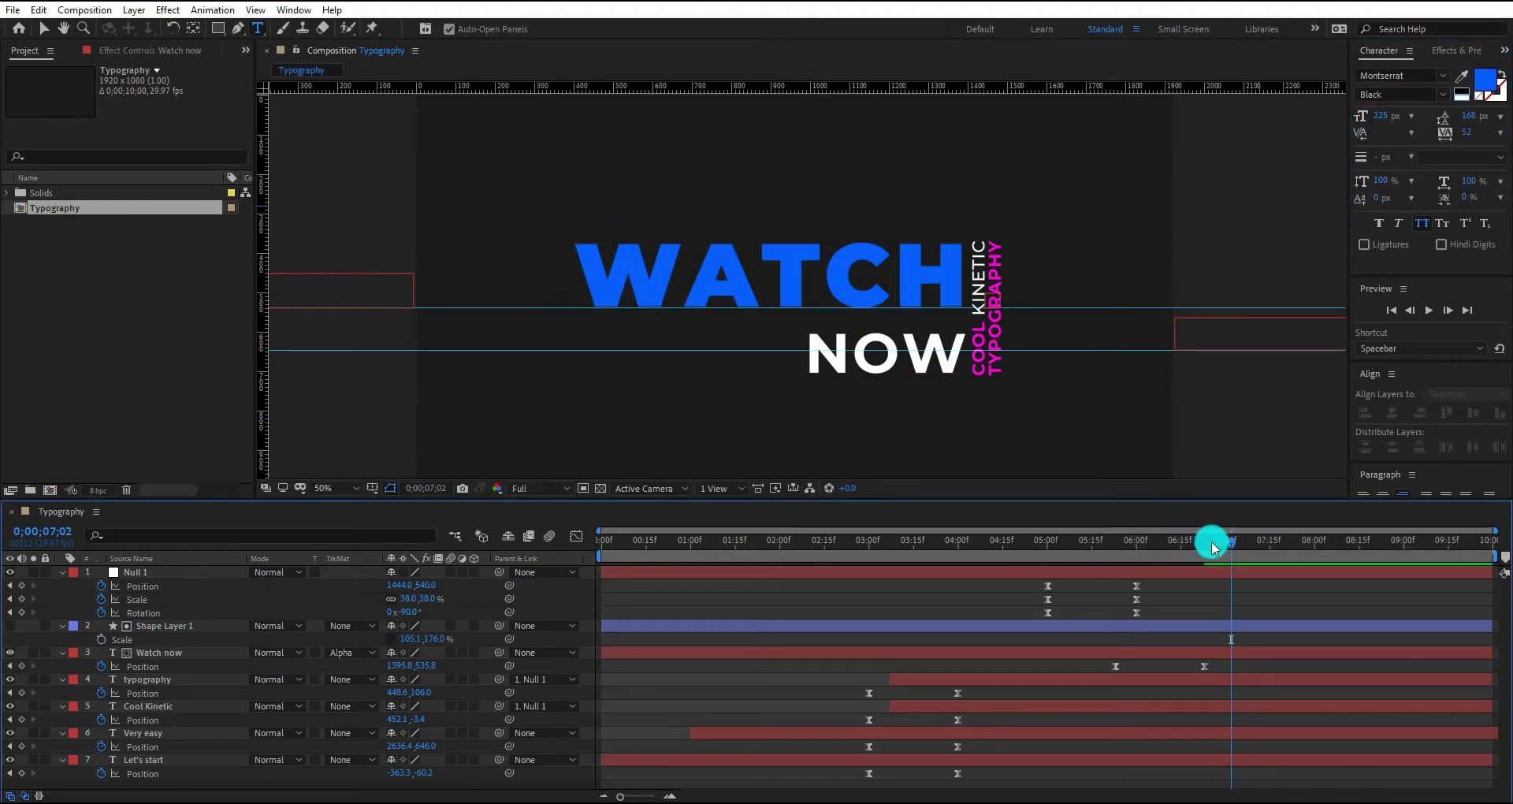
drag(1259, 546, 594, 588)
key(space)
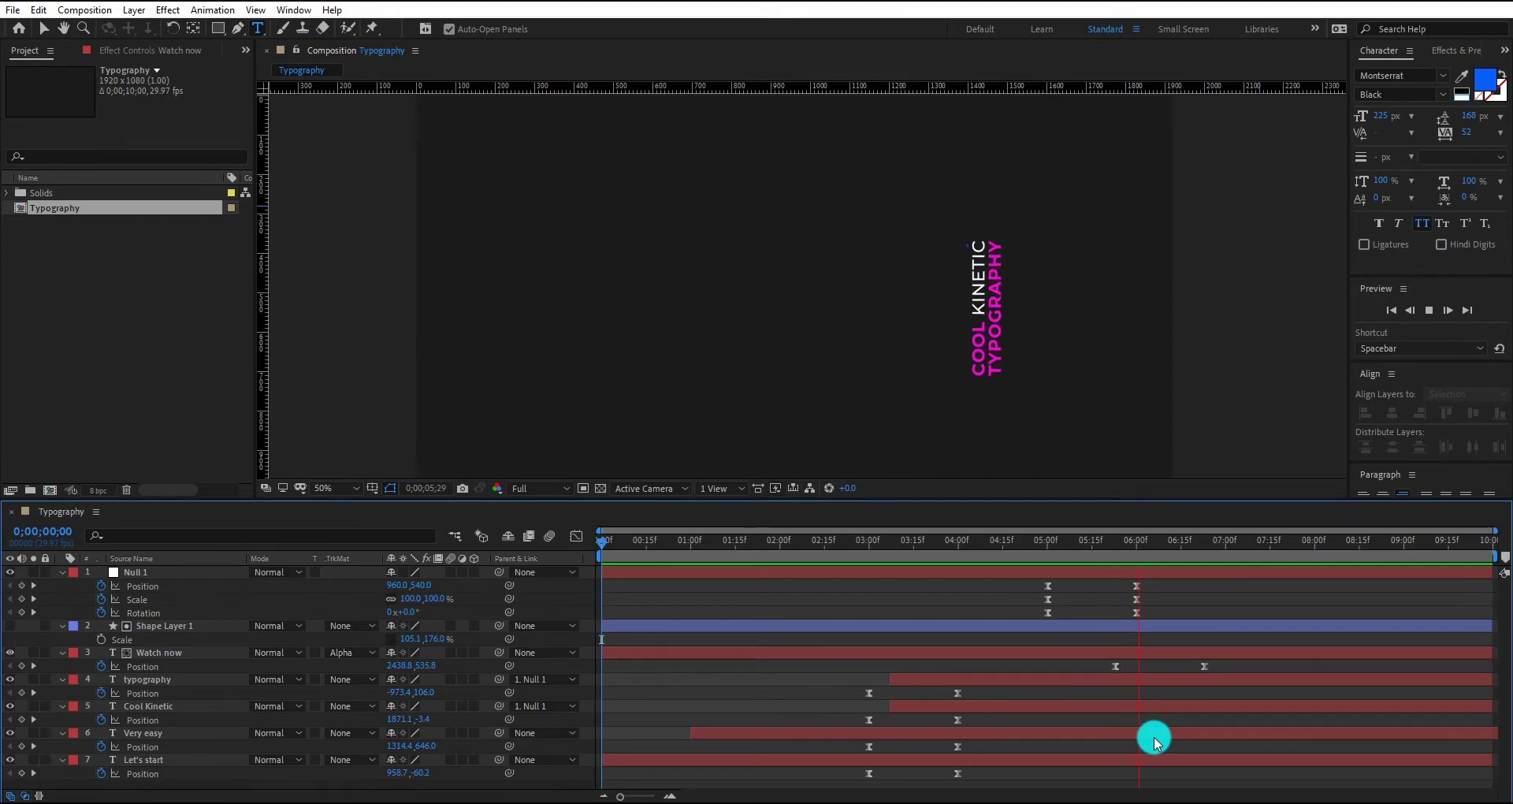
key(space)
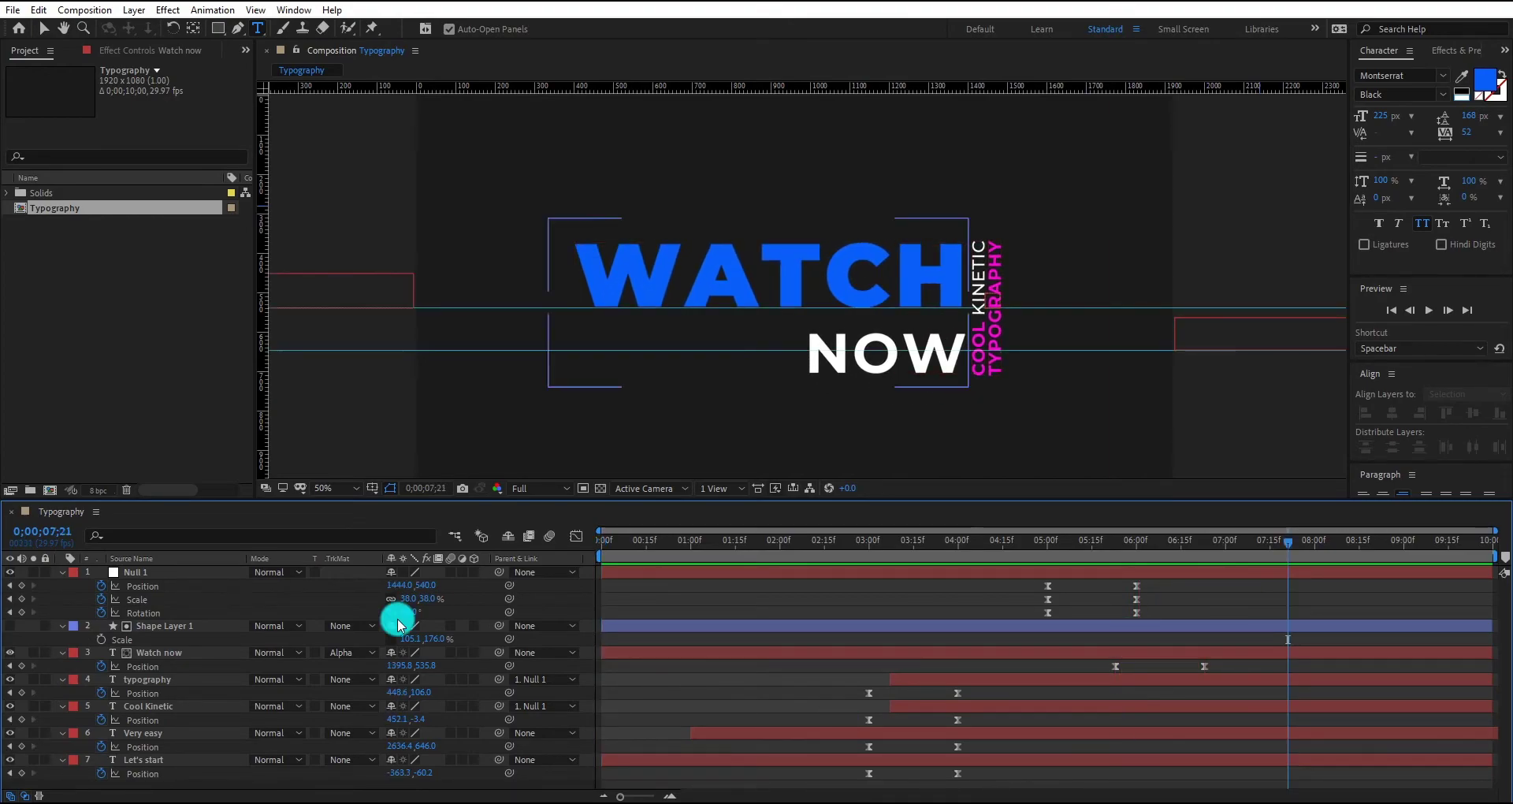
Collapse the layer properties and pre-compose the layers from Null 1 to Cool Kinetic as "Text 2 , 3".
click(62, 573)
click(62, 585)
click(62, 599)
click(62, 613)
drag(62, 630, 62, 653)
click(170, 626)
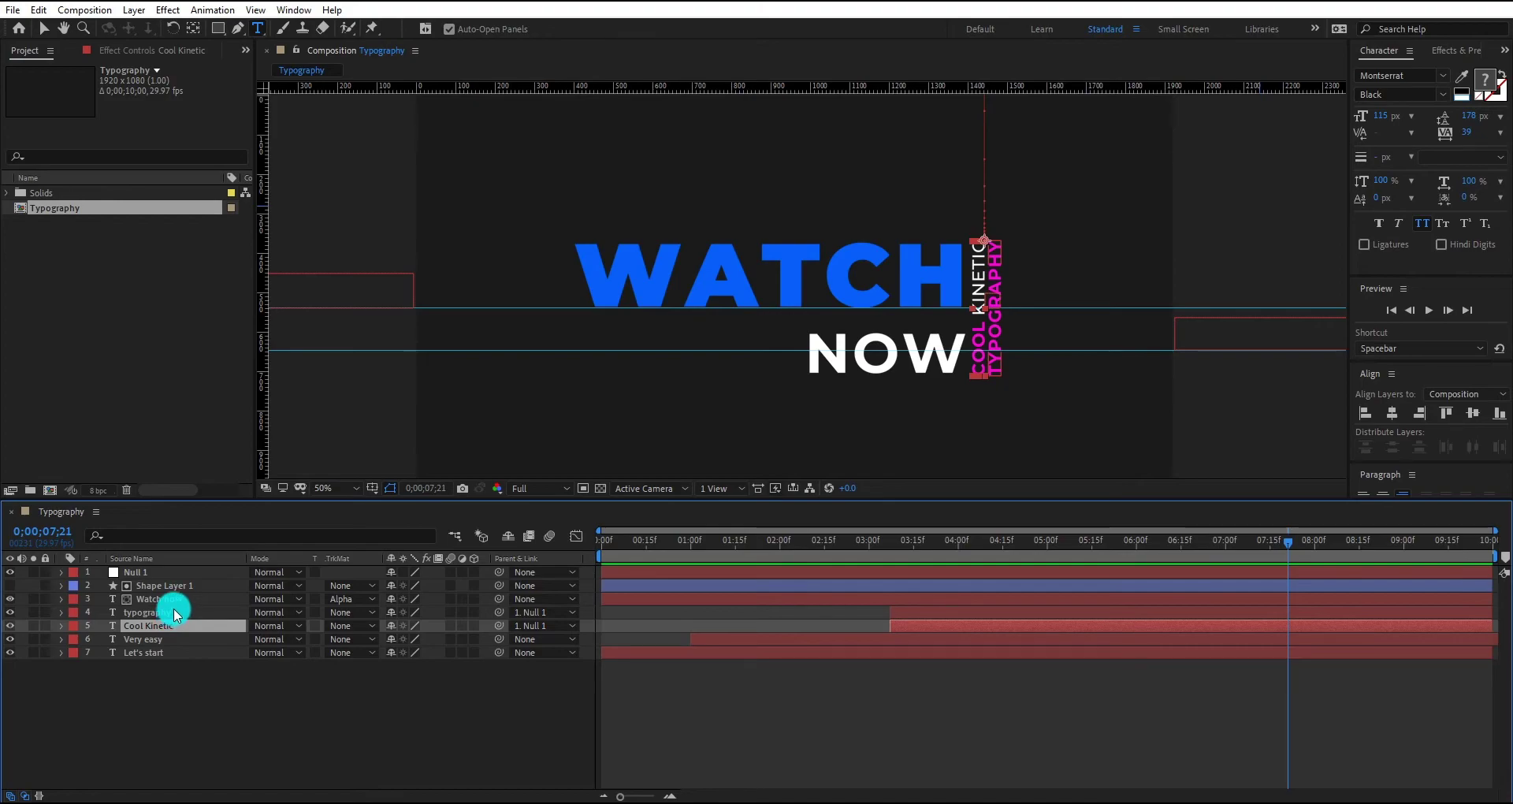
shift+click(168, 576)
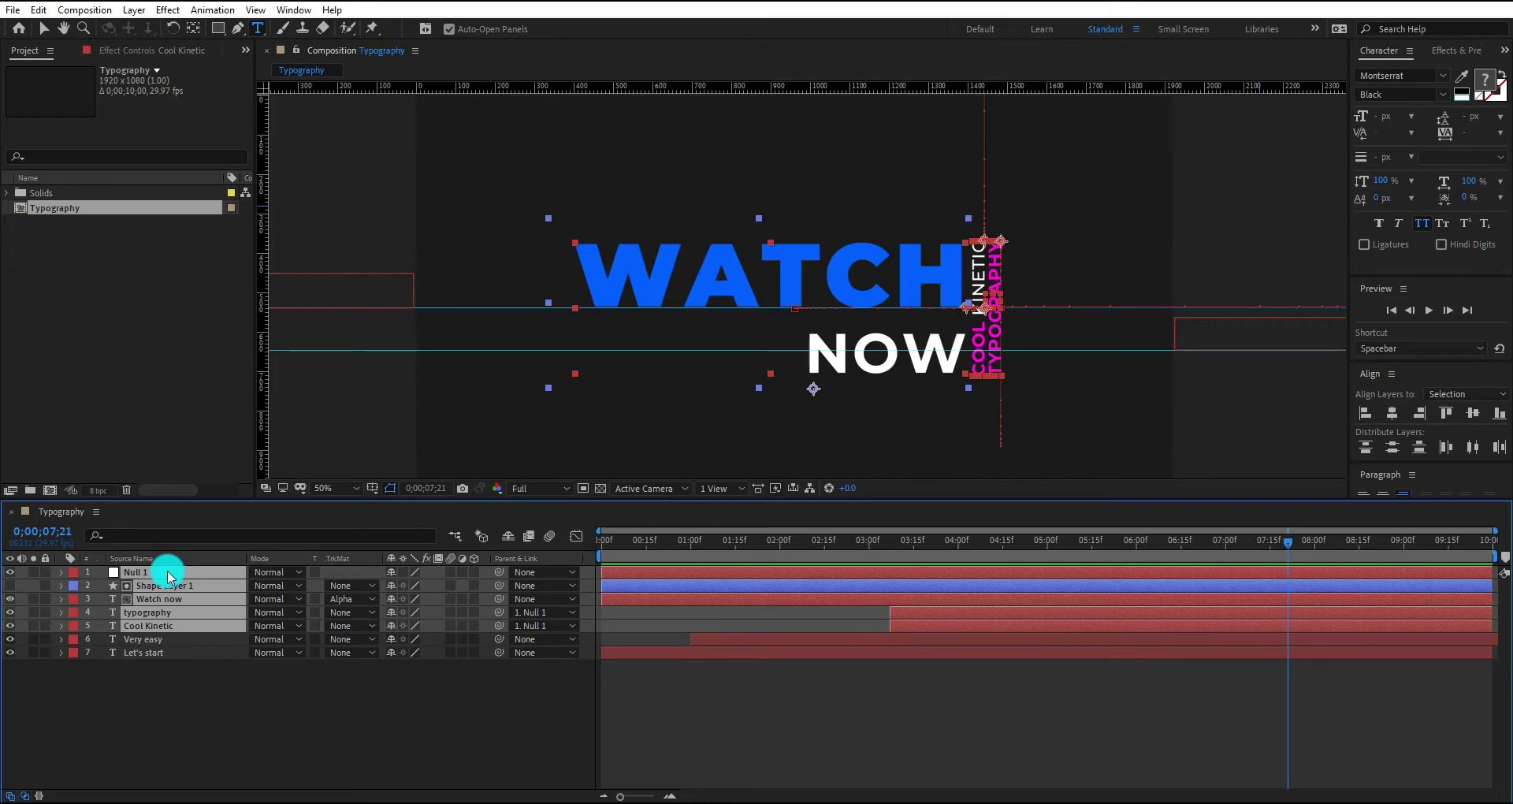
key(ctrl+shift+c)
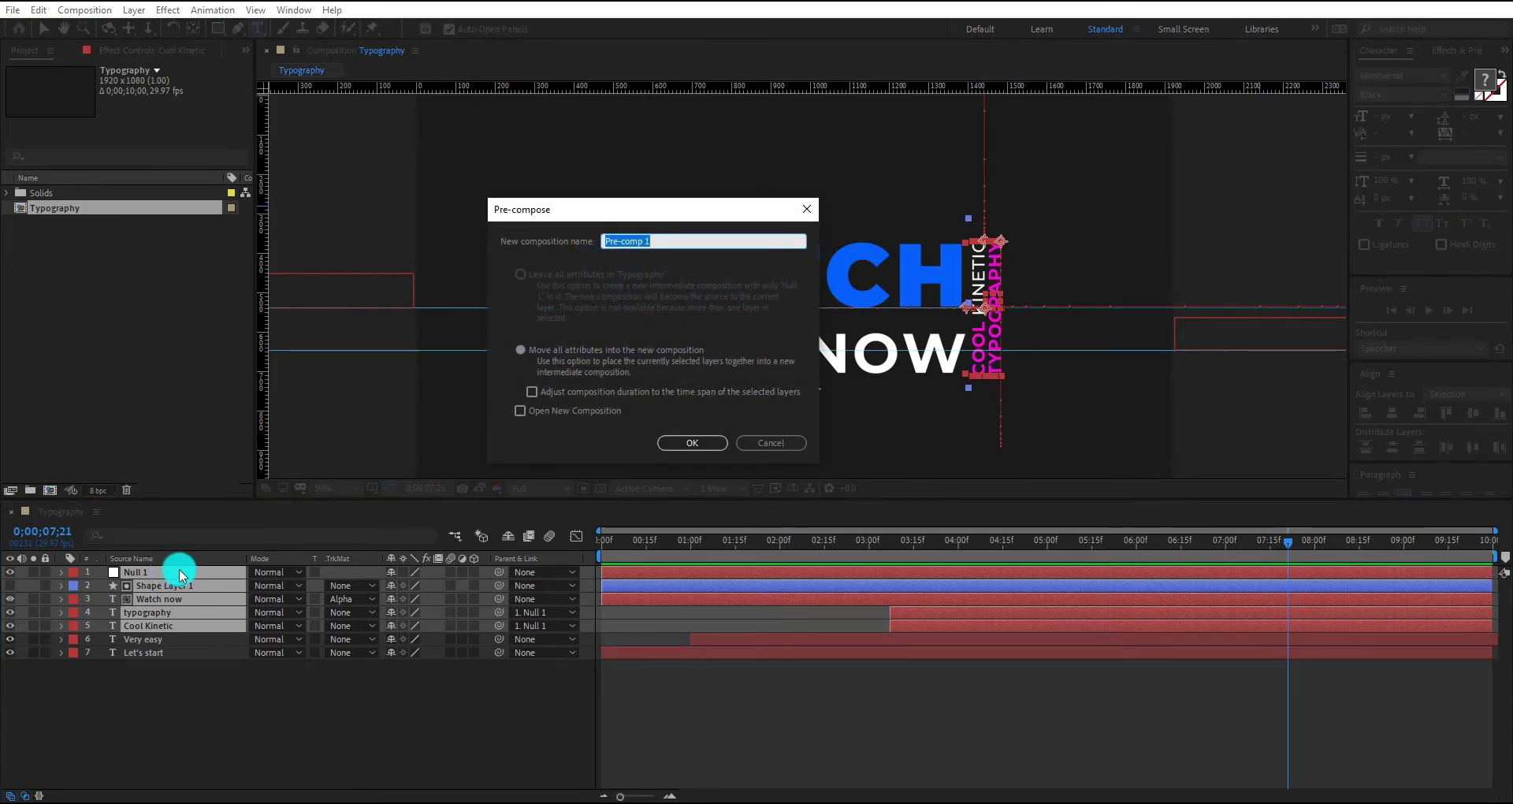
text(Text 2 ,)
text(3)
key(Return)
At 0;00;07;15, key Text 2 , 3's Anchor Point and Rotation, and place the anchor at the lower end of the vertical TYPOGRAPHY.
drag(970, 555, 1273, 569)
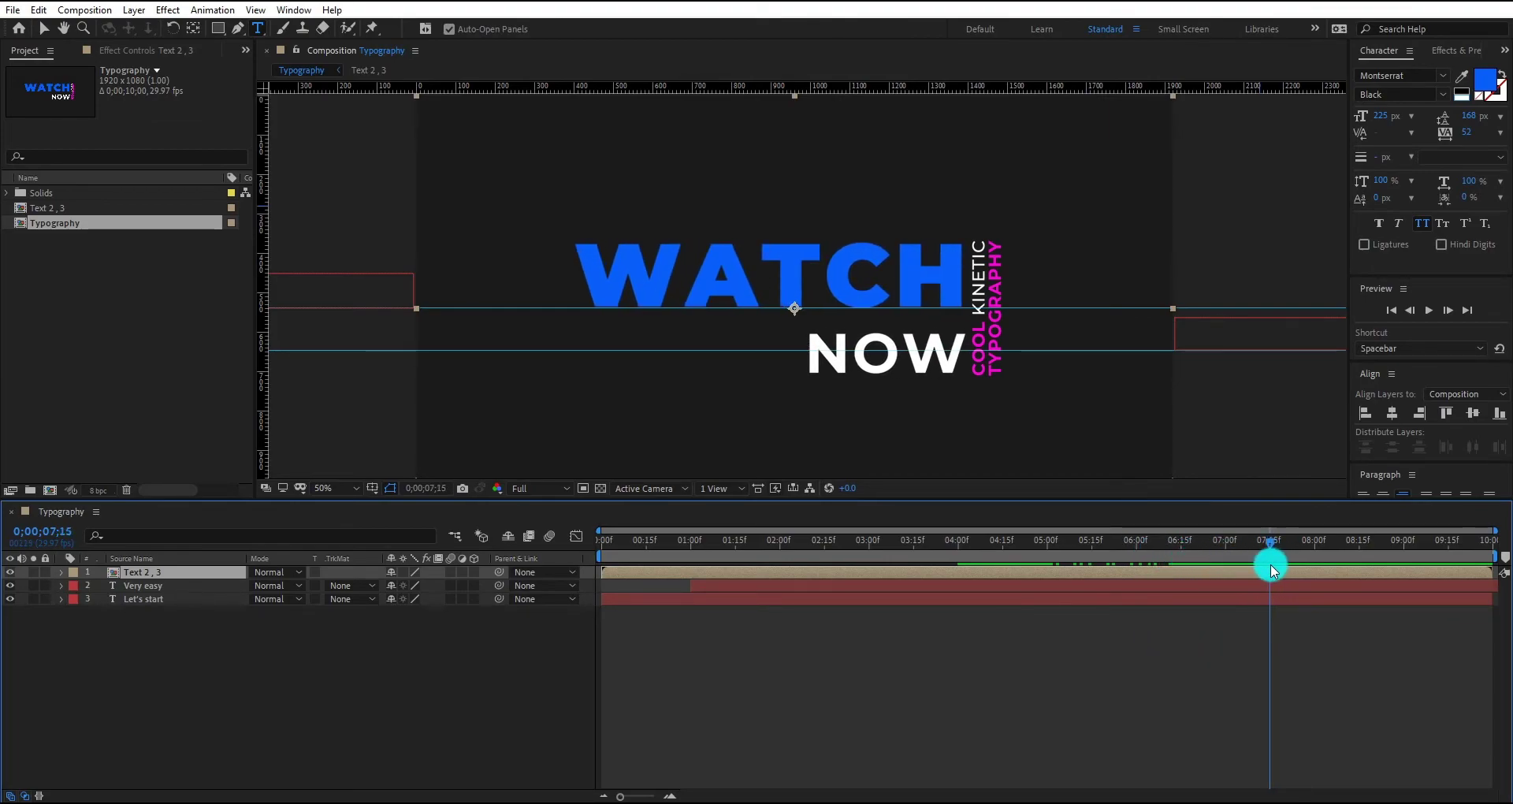
key(r)
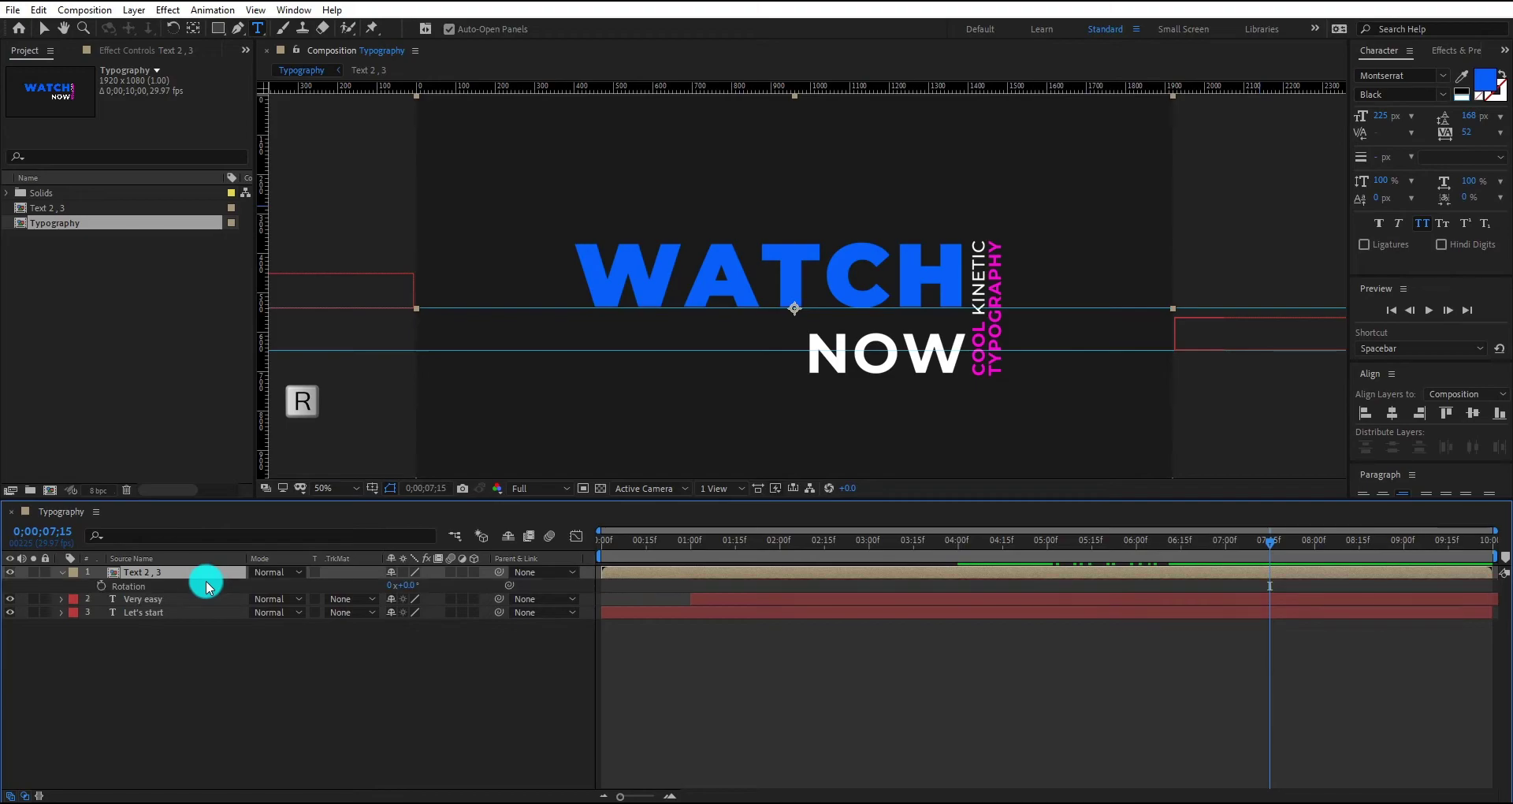
key(shift+a)
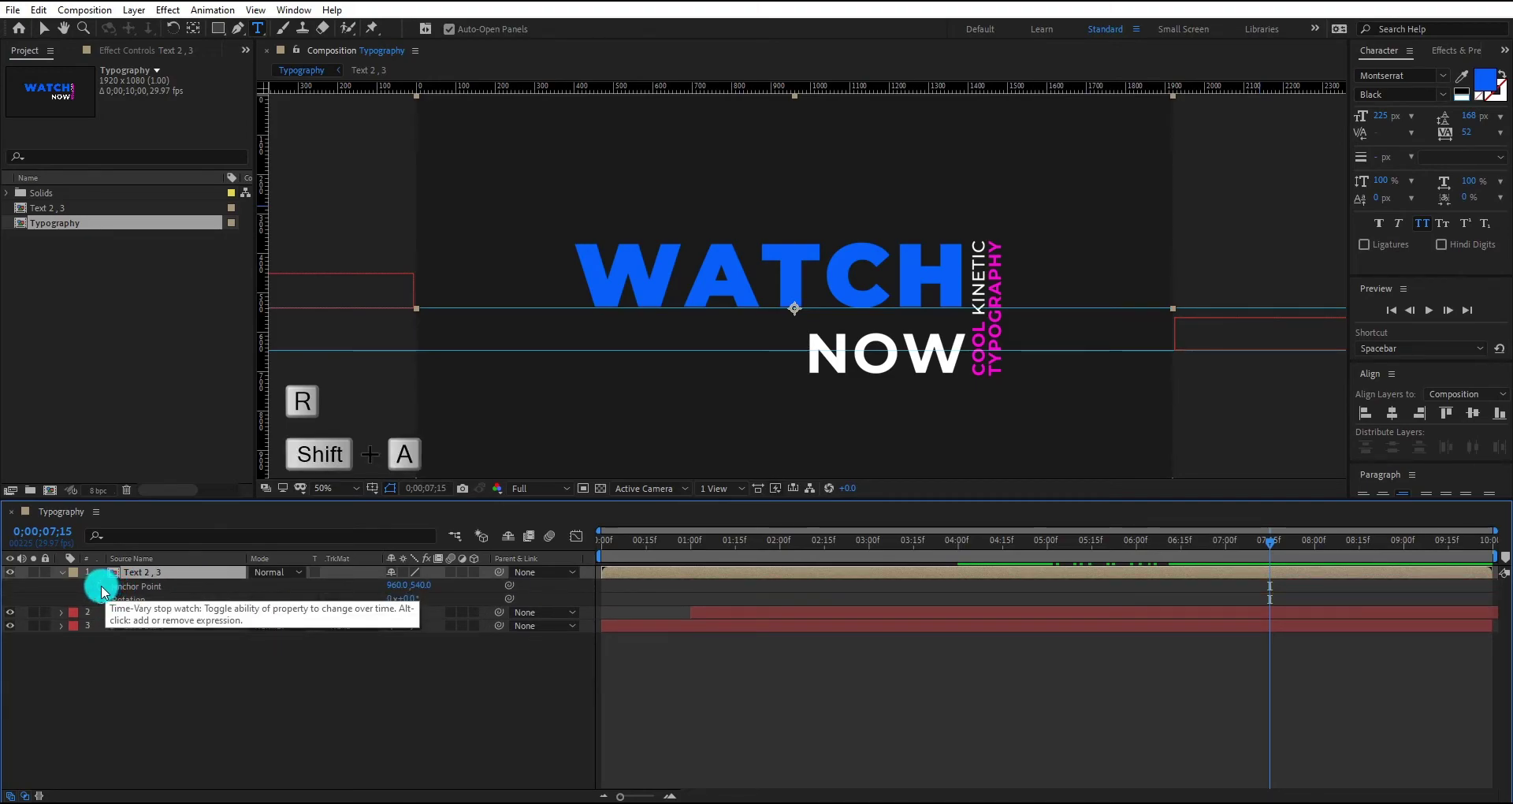
click(101, 586)
click(101, 599)
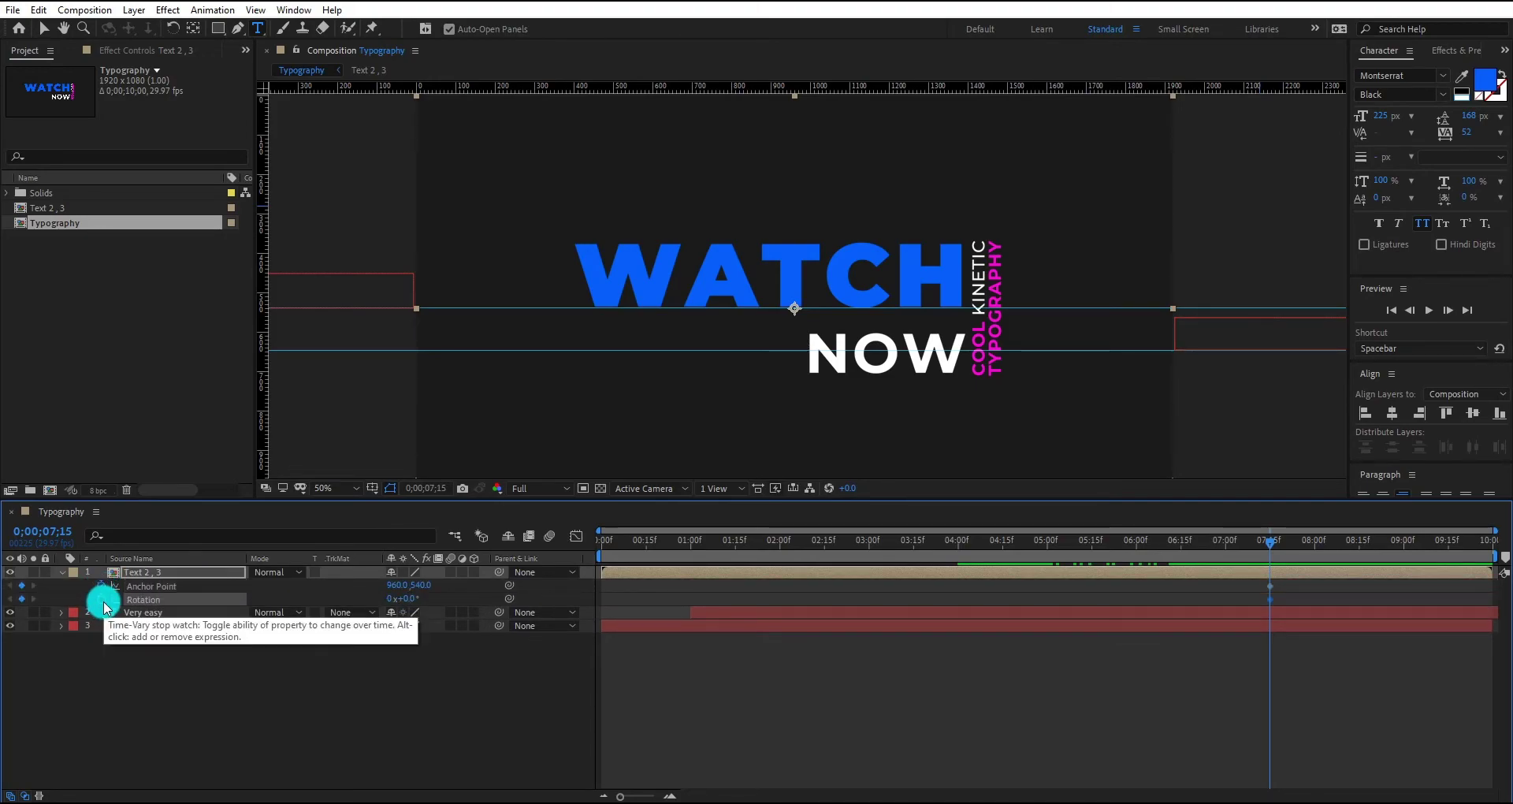
key(y)
drag(776, 311, 997, 380)
At 0;00;08;00, rotate the Text 2 , 3 pre-comp to 21° around its new anchor point.
click(1278, 551)
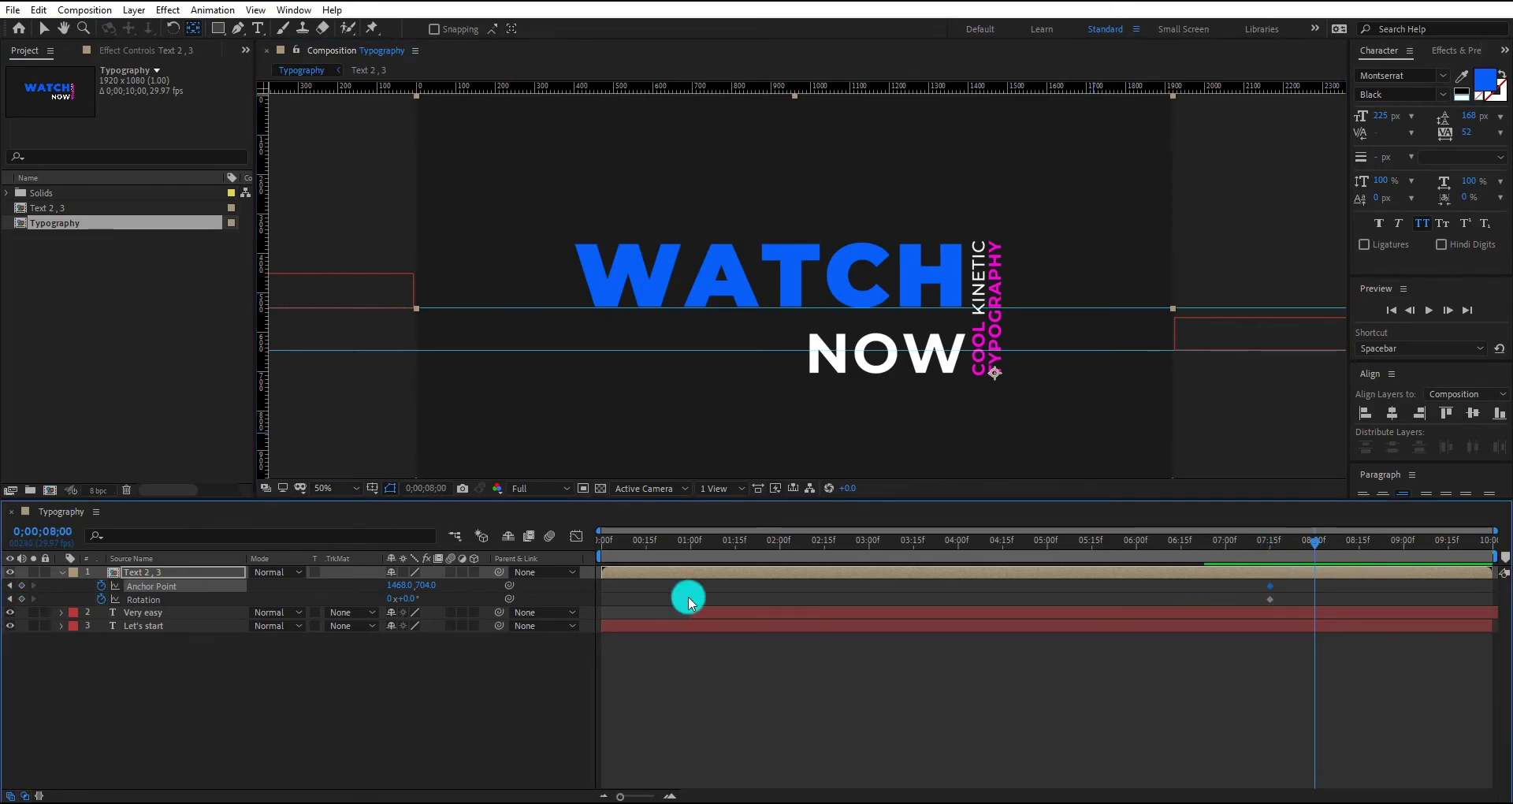
drag(405, 599, 428, 601)
key(comma)
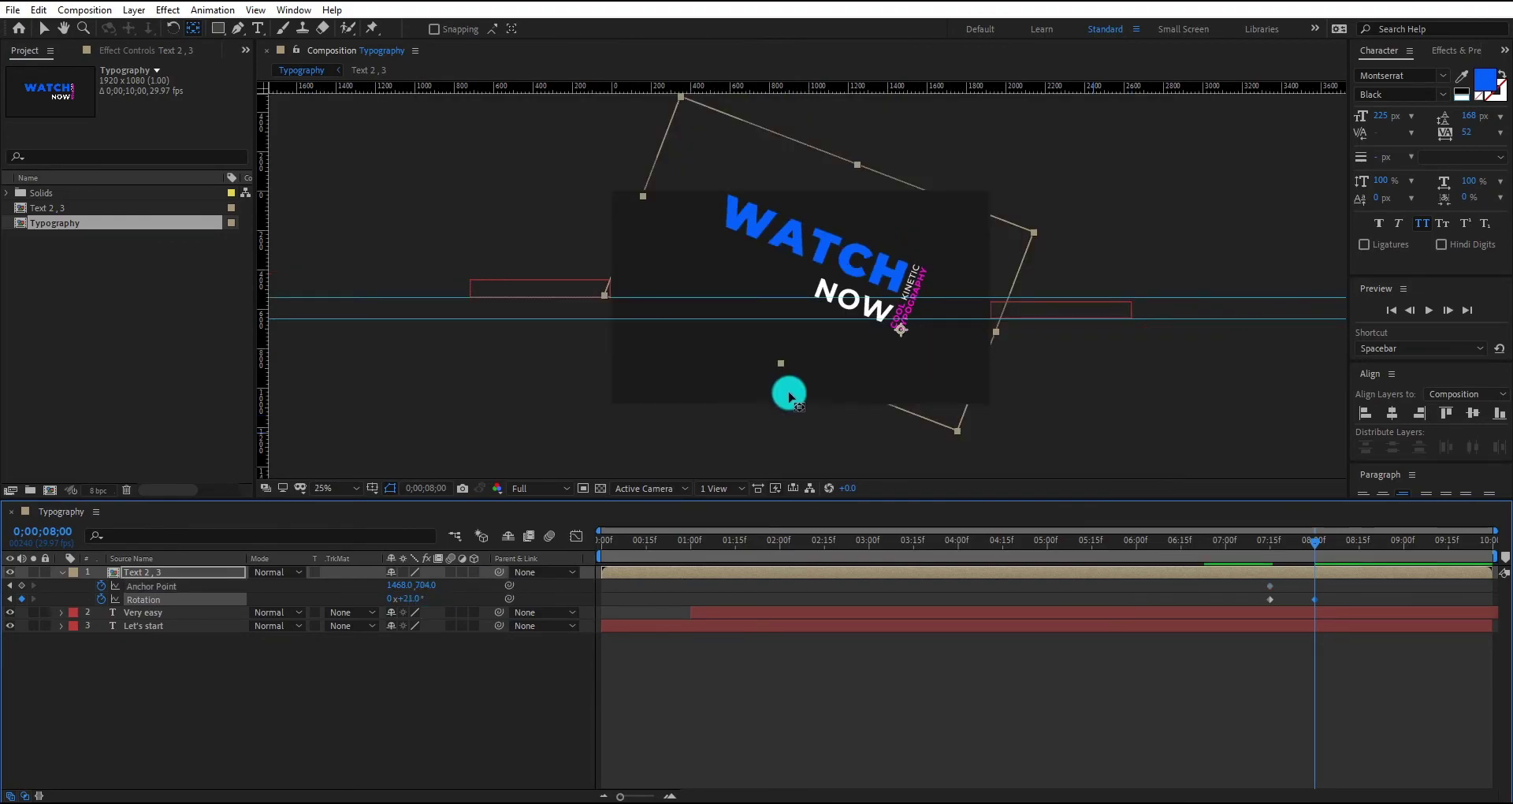
key(period)
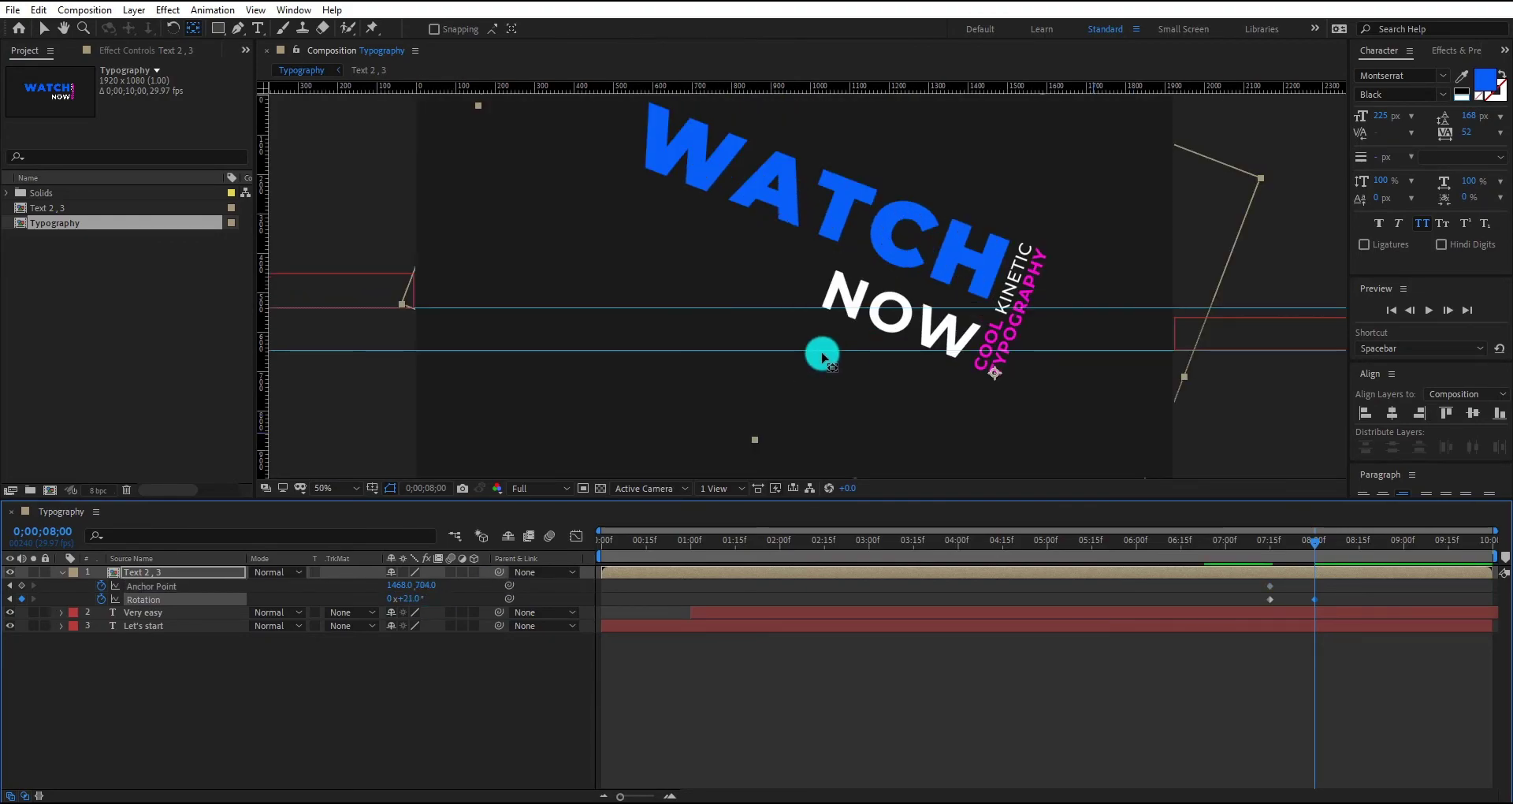
Add a new null object to the composition and parent the Text 2 , 3 pre-comp to it.
right_click(294, 700)
mouse_move(354, 527)
click(544, 619)
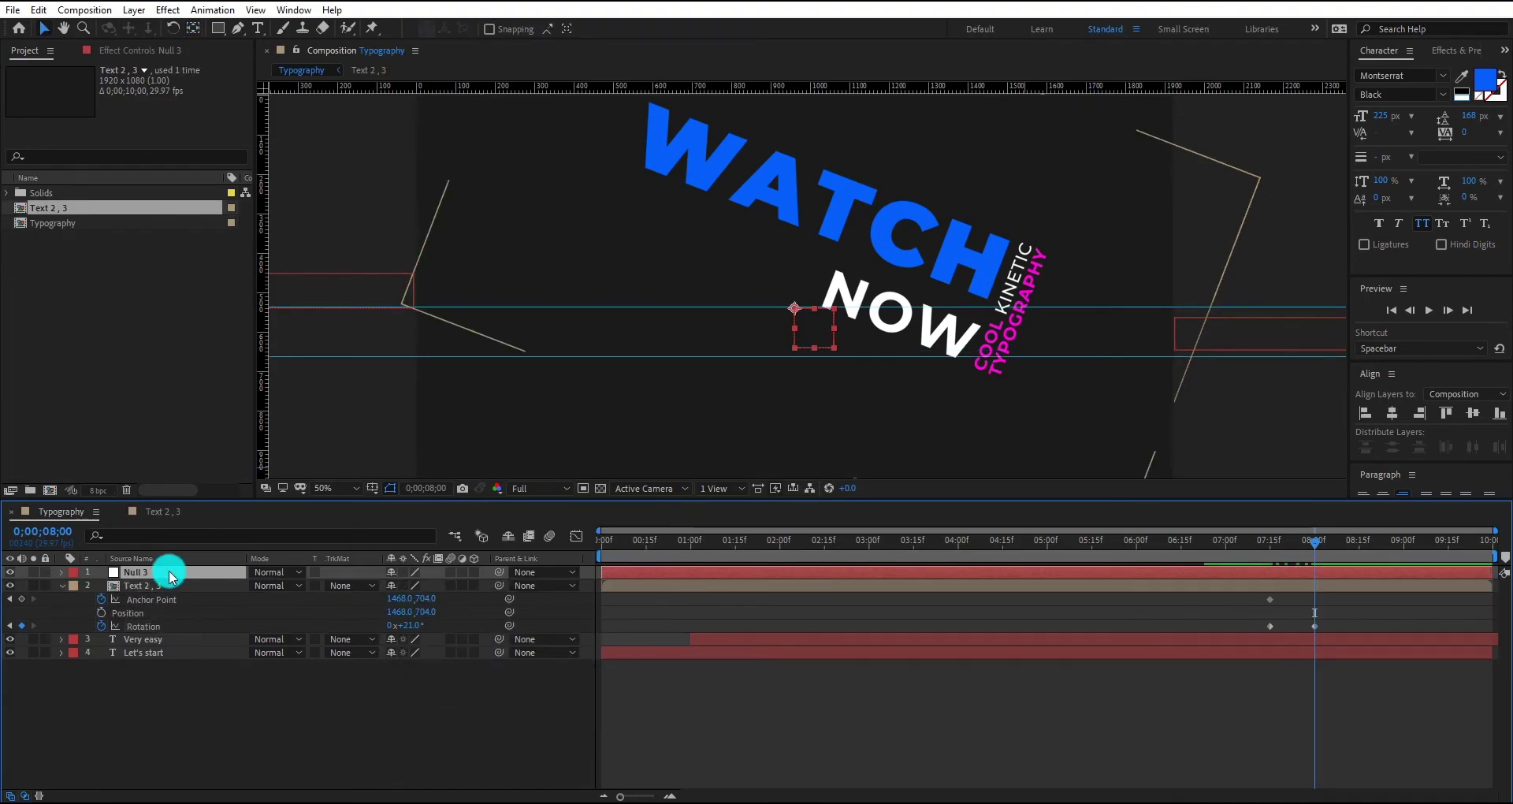
drag(499, 586, 196, 573)
Show the new null's Rotation and move its anchor point to just below the vertical COOL KINETIC TYPOGRAPHY text.
key(r)
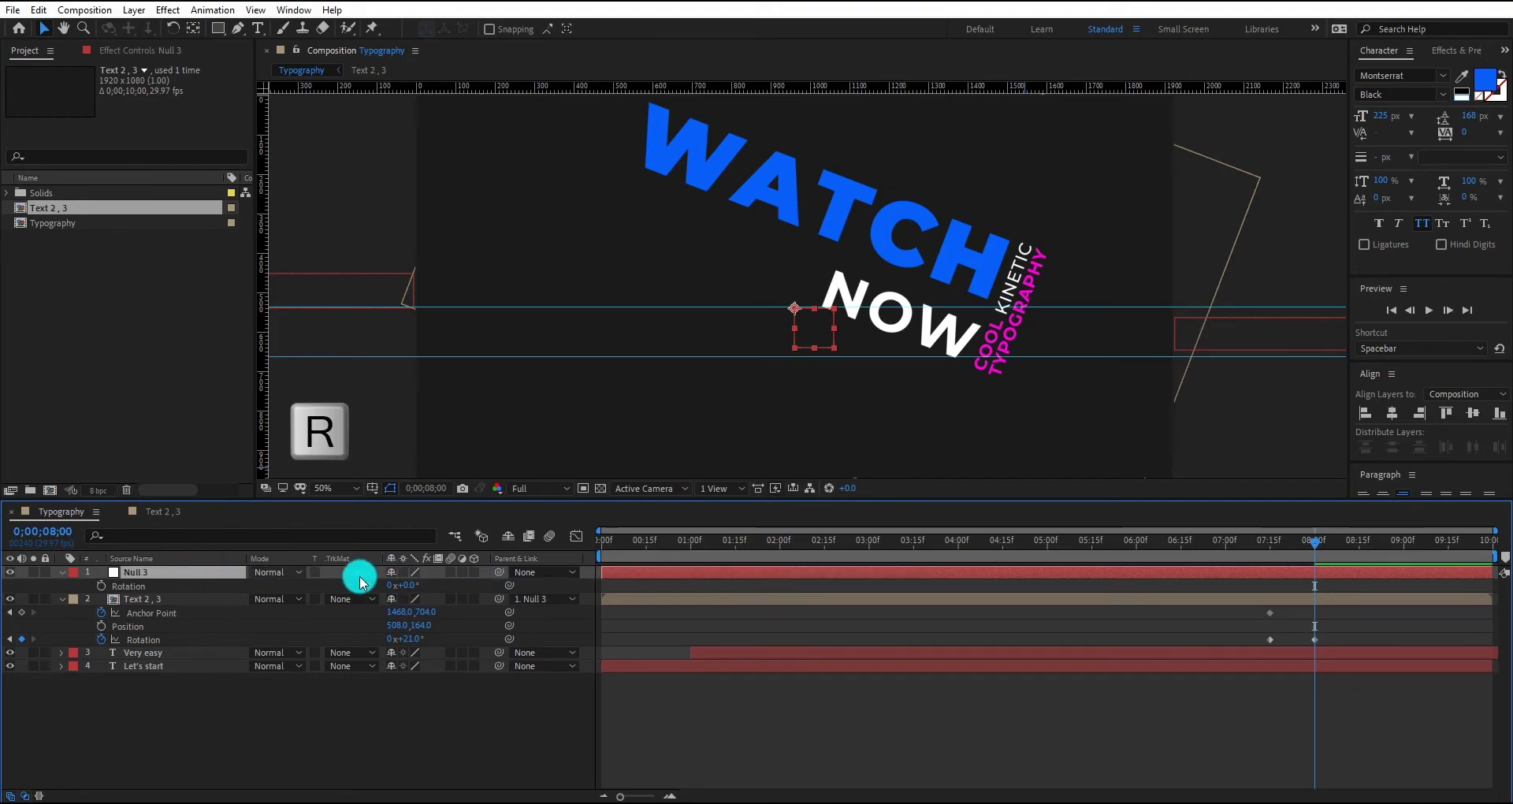
key(y)
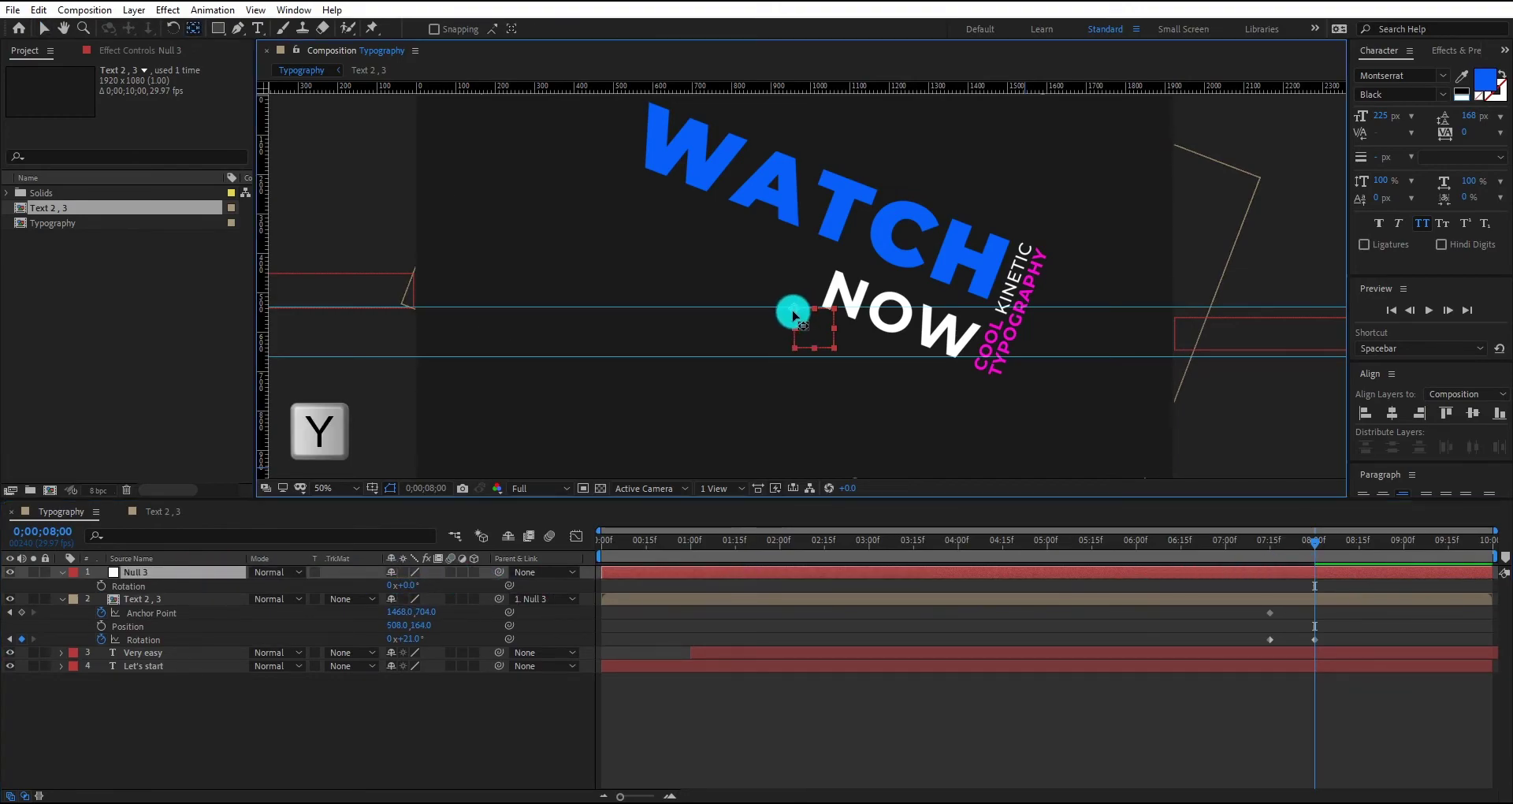
drag(953, 418, 994, 439)
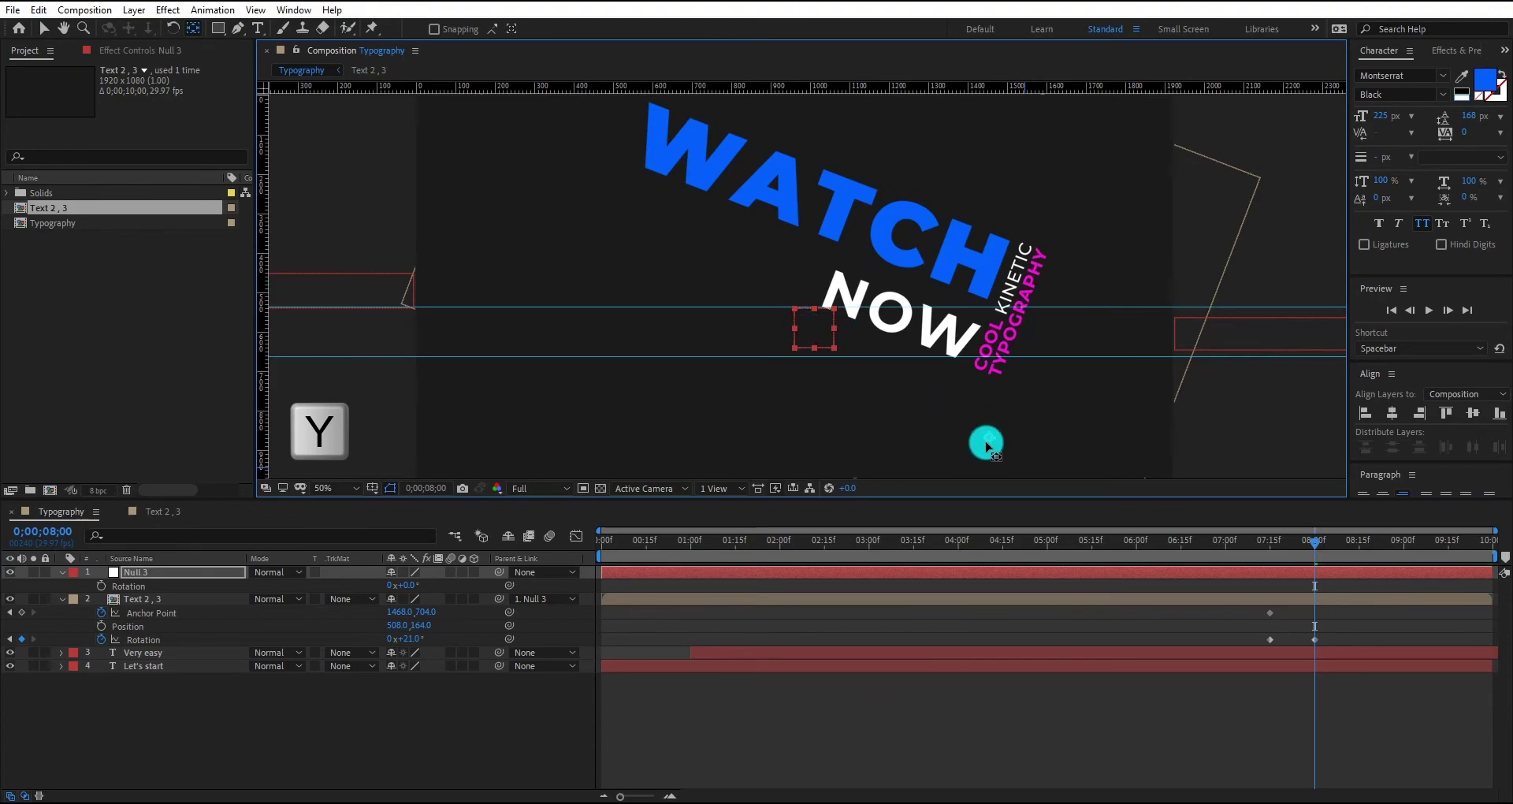
Key the null's Rotation at 0;00;08;00, set it to -138° at 0;00;08;15, and preview the swing-out.
drag(1278, 544, 1318, 552)
click(1323, 567)
click(1364, 542)
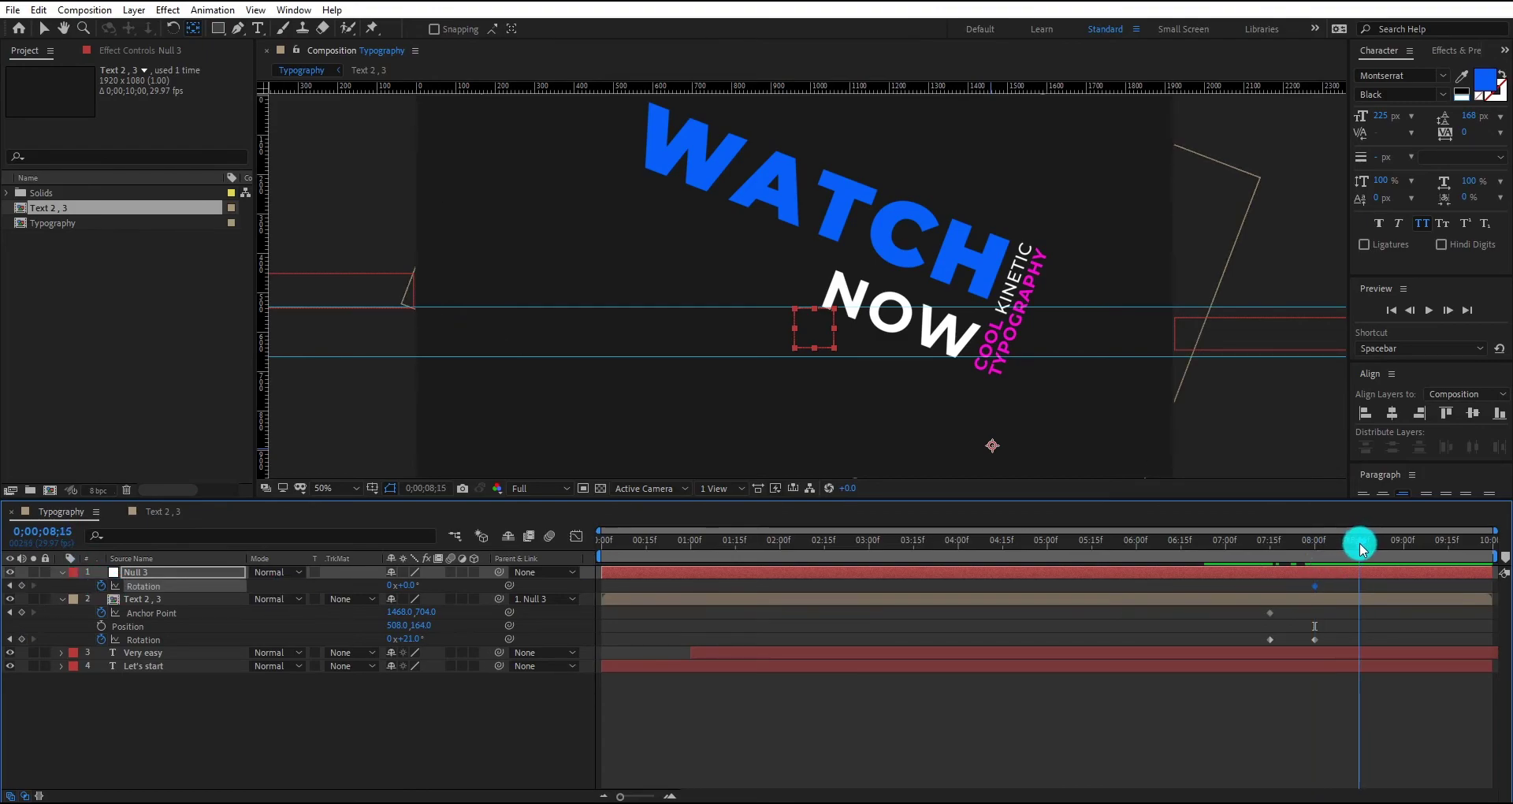
click(409, 584)
drag(409, 585, 364, 628)
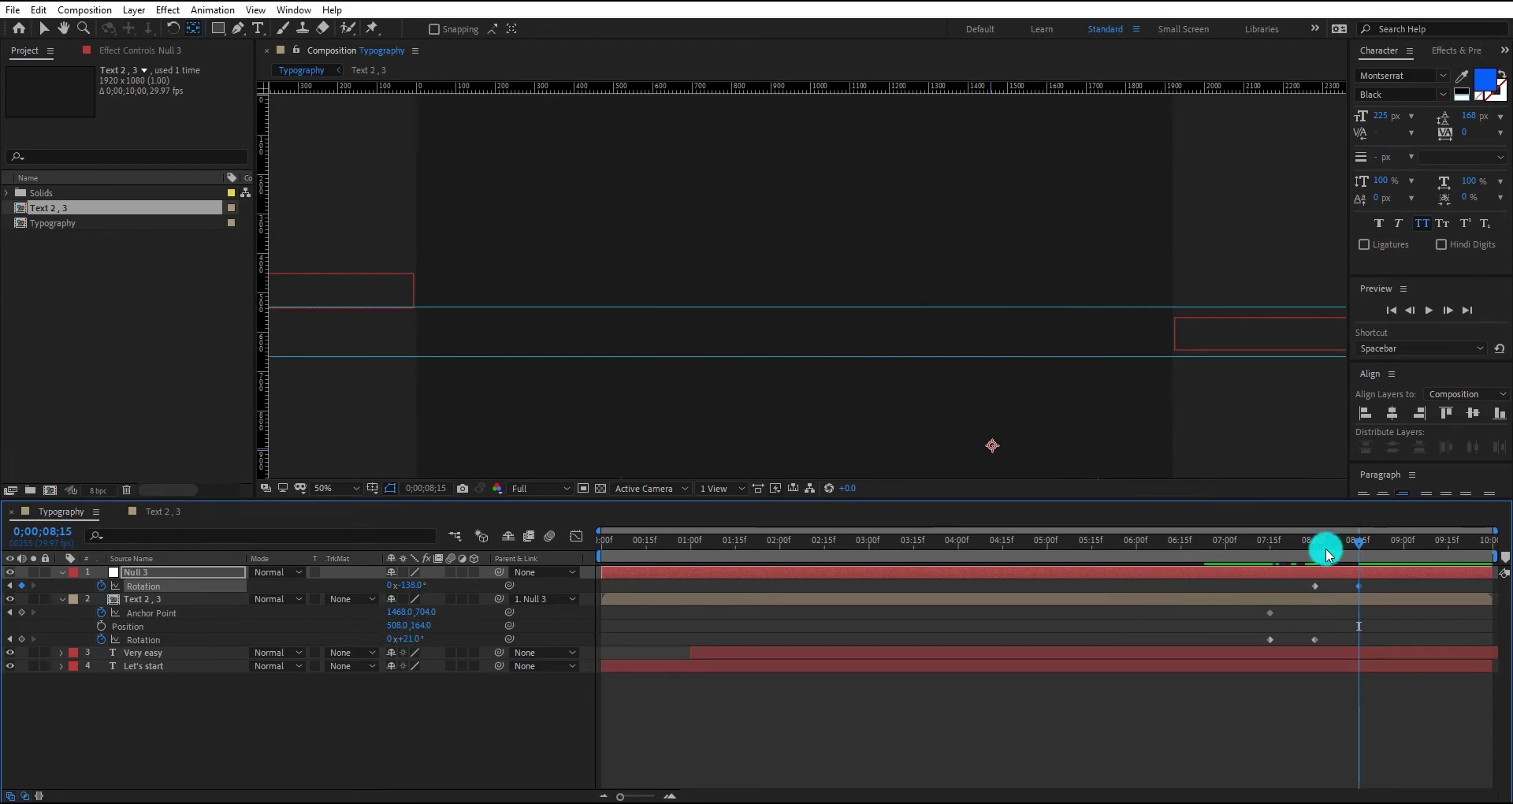
drag(1324, 543, 1256, 544)
key(space)
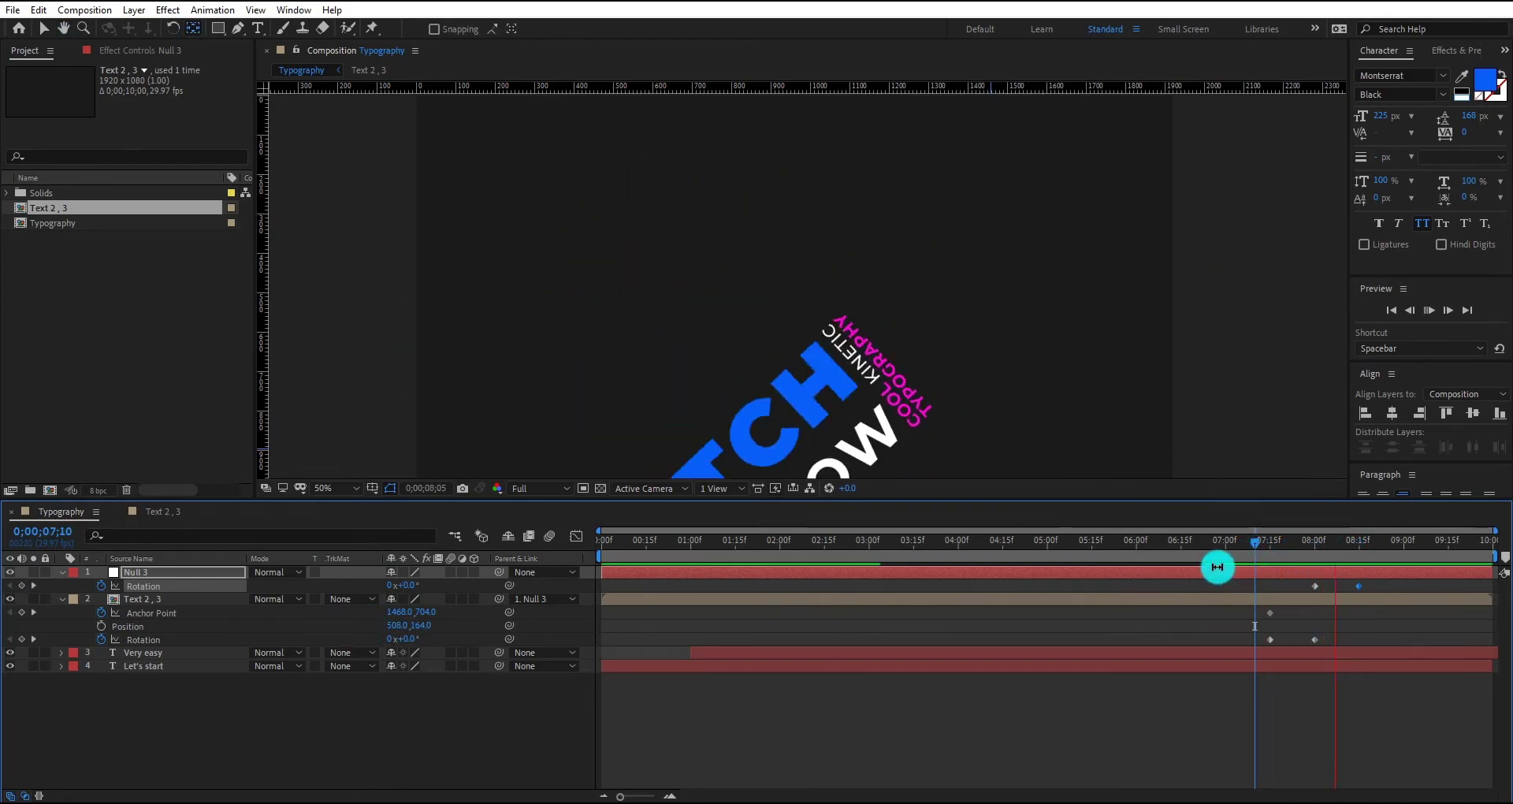
key(space)
mouse_move(1287, 549)
mouse_down()
mouse_move(1341, 544)
mouse_move(1295, 551)
mouse_up()
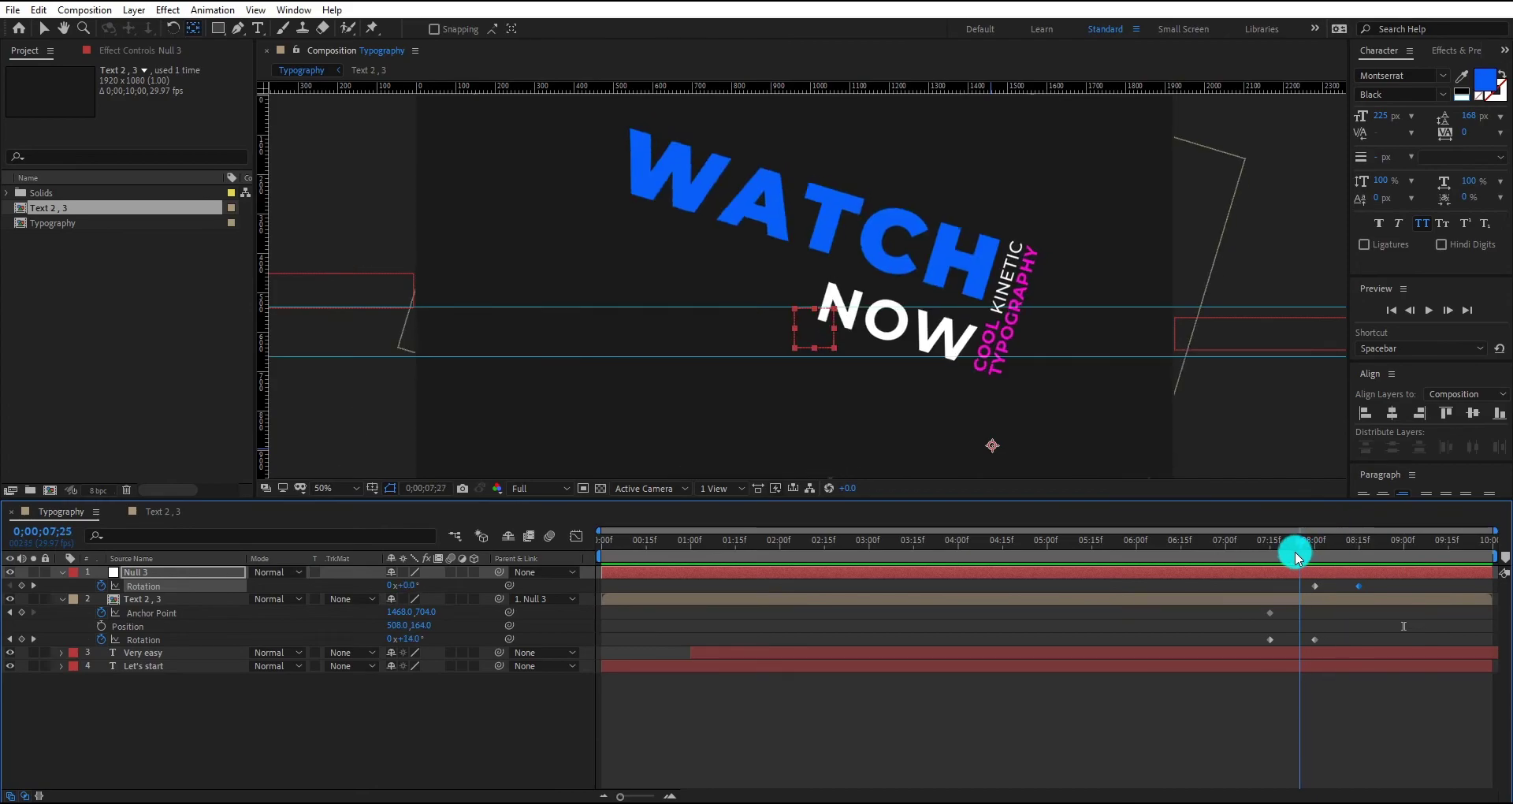
In the Text 2 , 3 pre-comp, set the WATCH NOW text's tracking to 0 and return to the Typography composition.
click(173, 516)
click(158, 599)
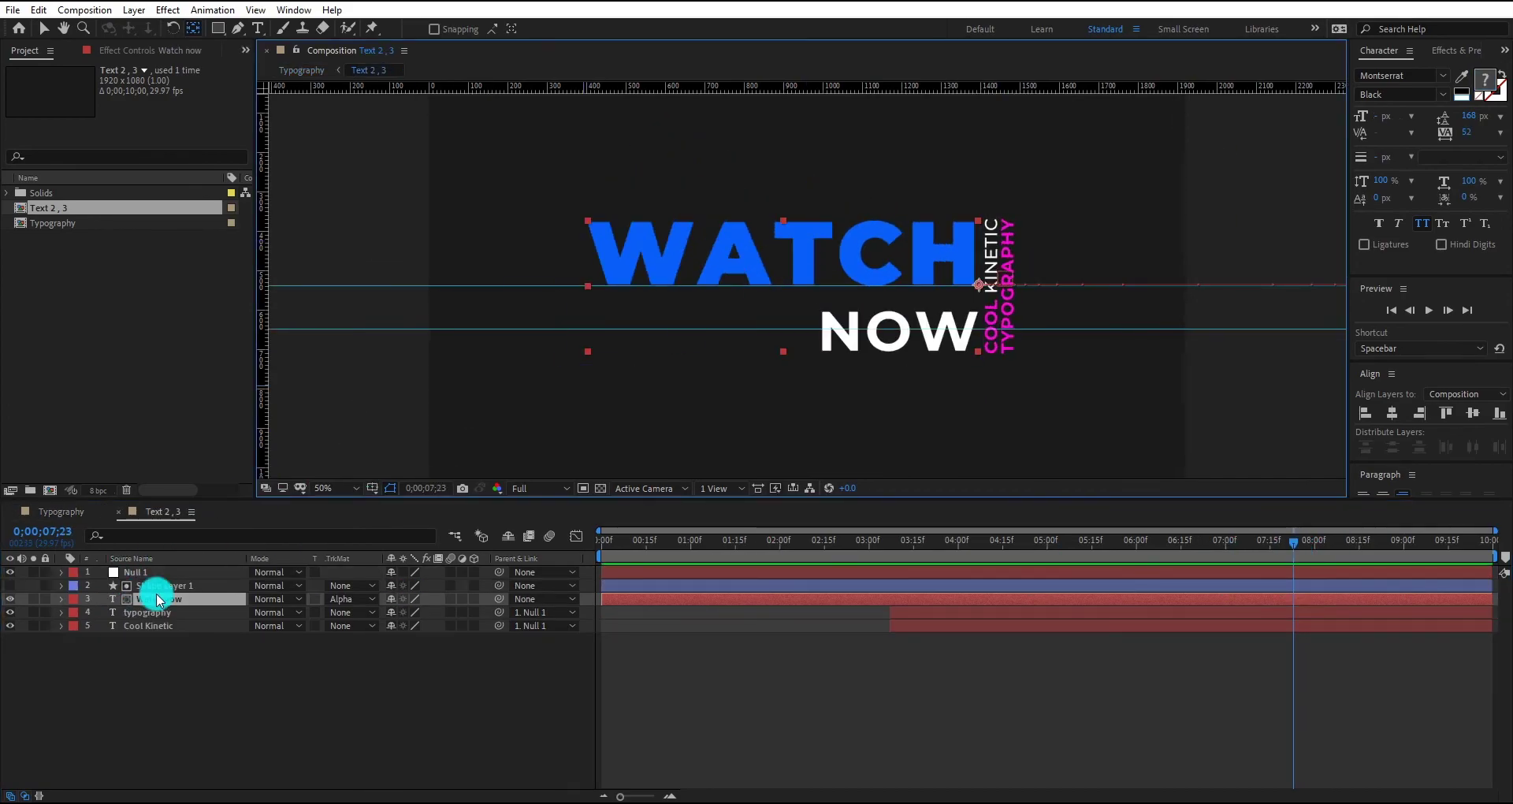
click(258, 29)
drag(968, 342, 593, 211)
click(1466, 134)
text(0)
key(Return)
click(24, 514)
Apply Easy Ease to the Rotation and Anchor Point keyframes of Null 3 and Text 2 , 3.
click(1288, 566)
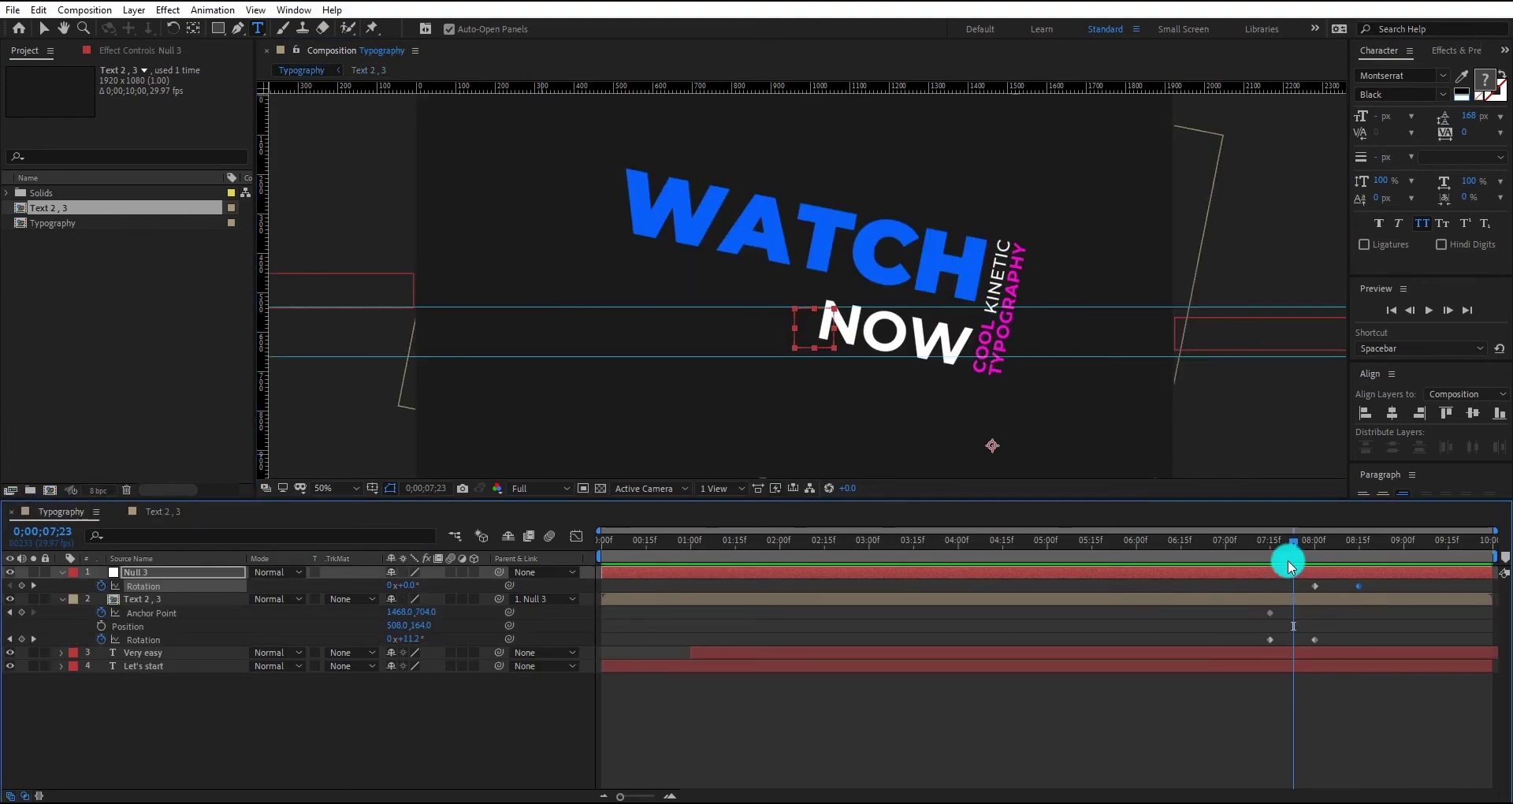
drag(1299, 548, 1316, 546)
drag(1243, 584, 1379, 644)
right_click(1308, 645)
mouse_move(1332, 626)
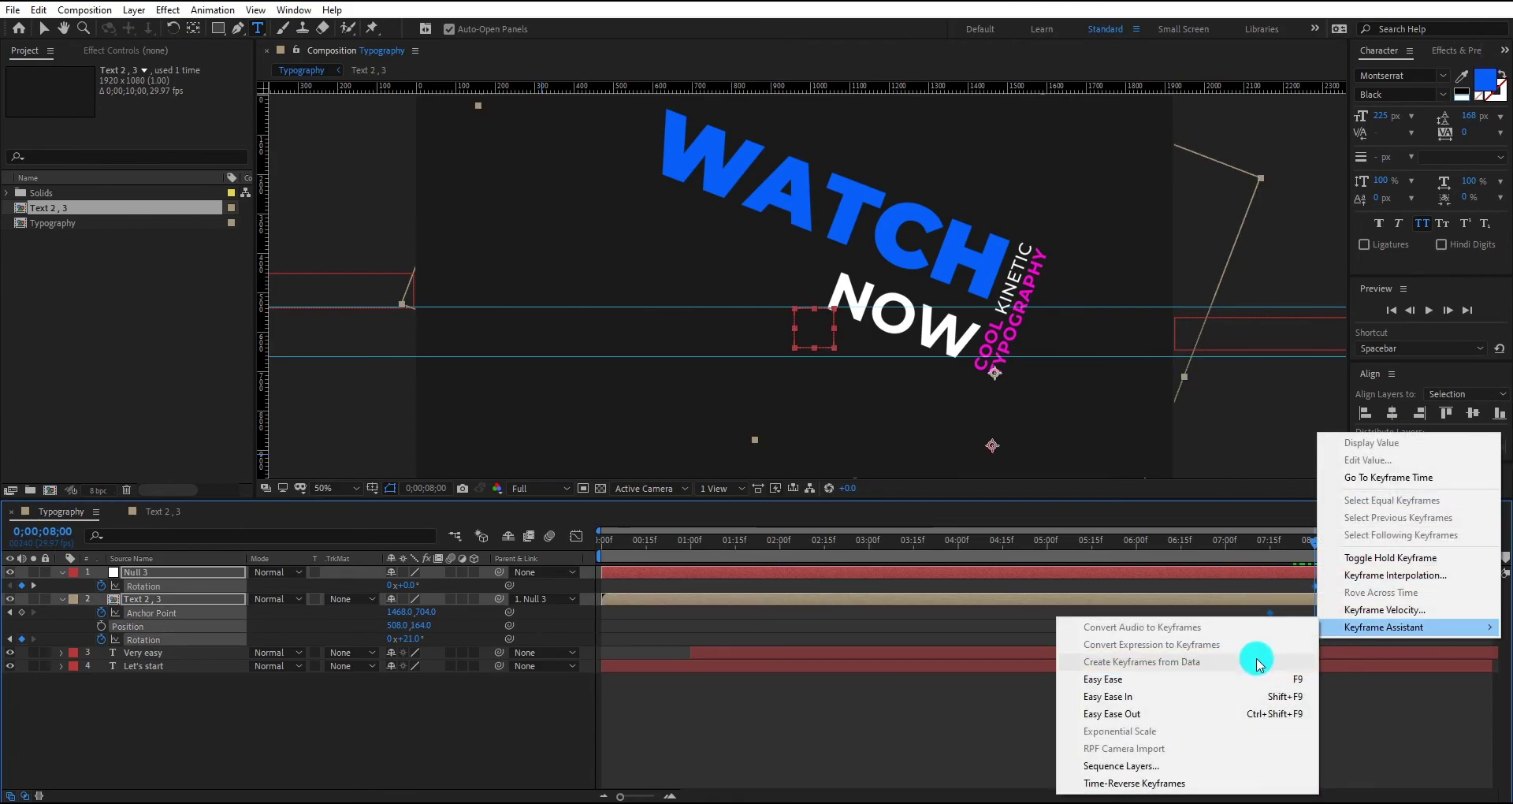
click(1237, 683)
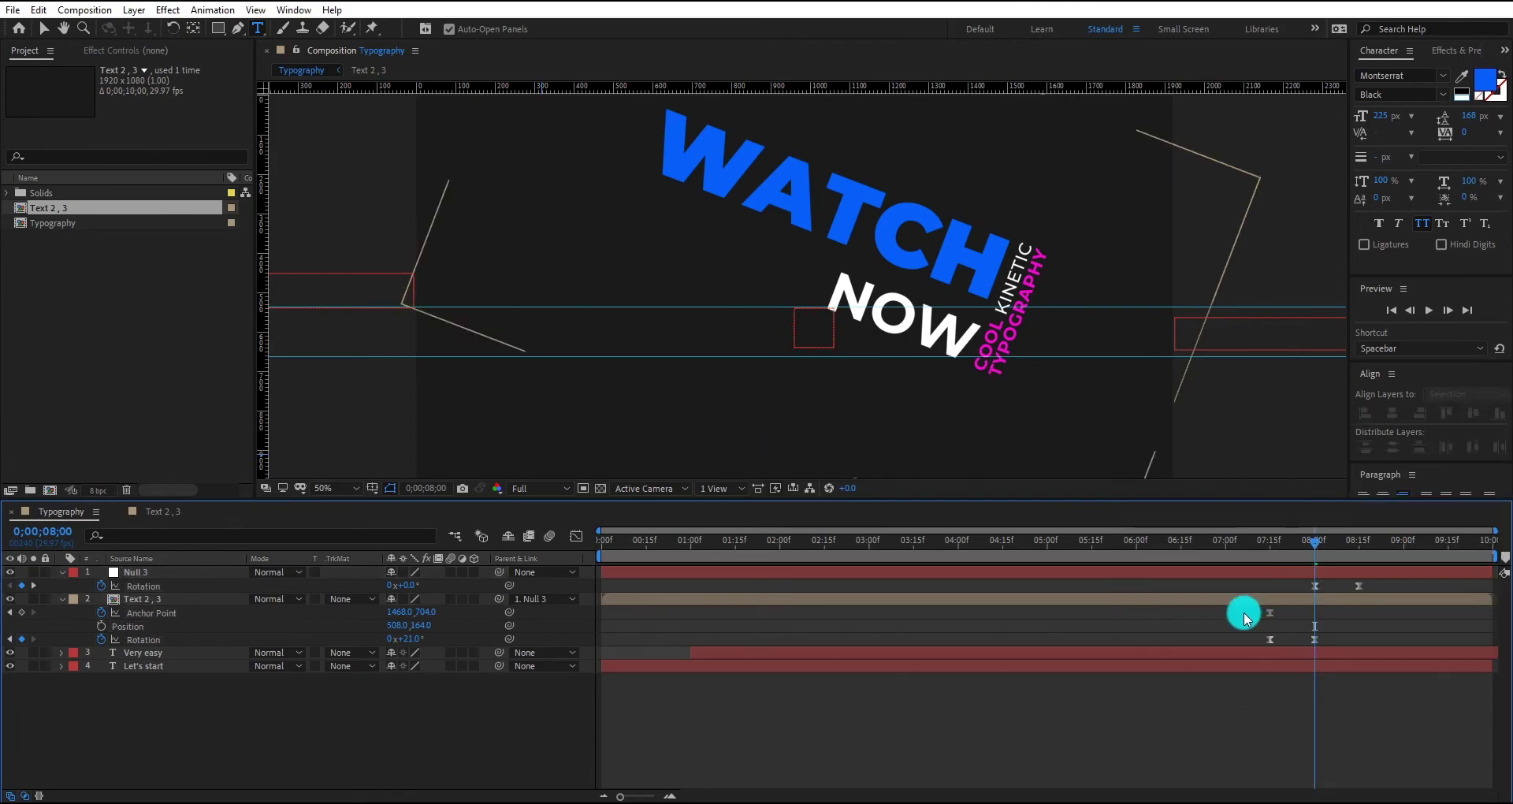
Reshape the speed curves of the Null 3 and Text 2 , 3 rotations so each move peaks near its end.
drag(1241, 625, 1336, 646)
drag(1386, 584, 1294, 596)
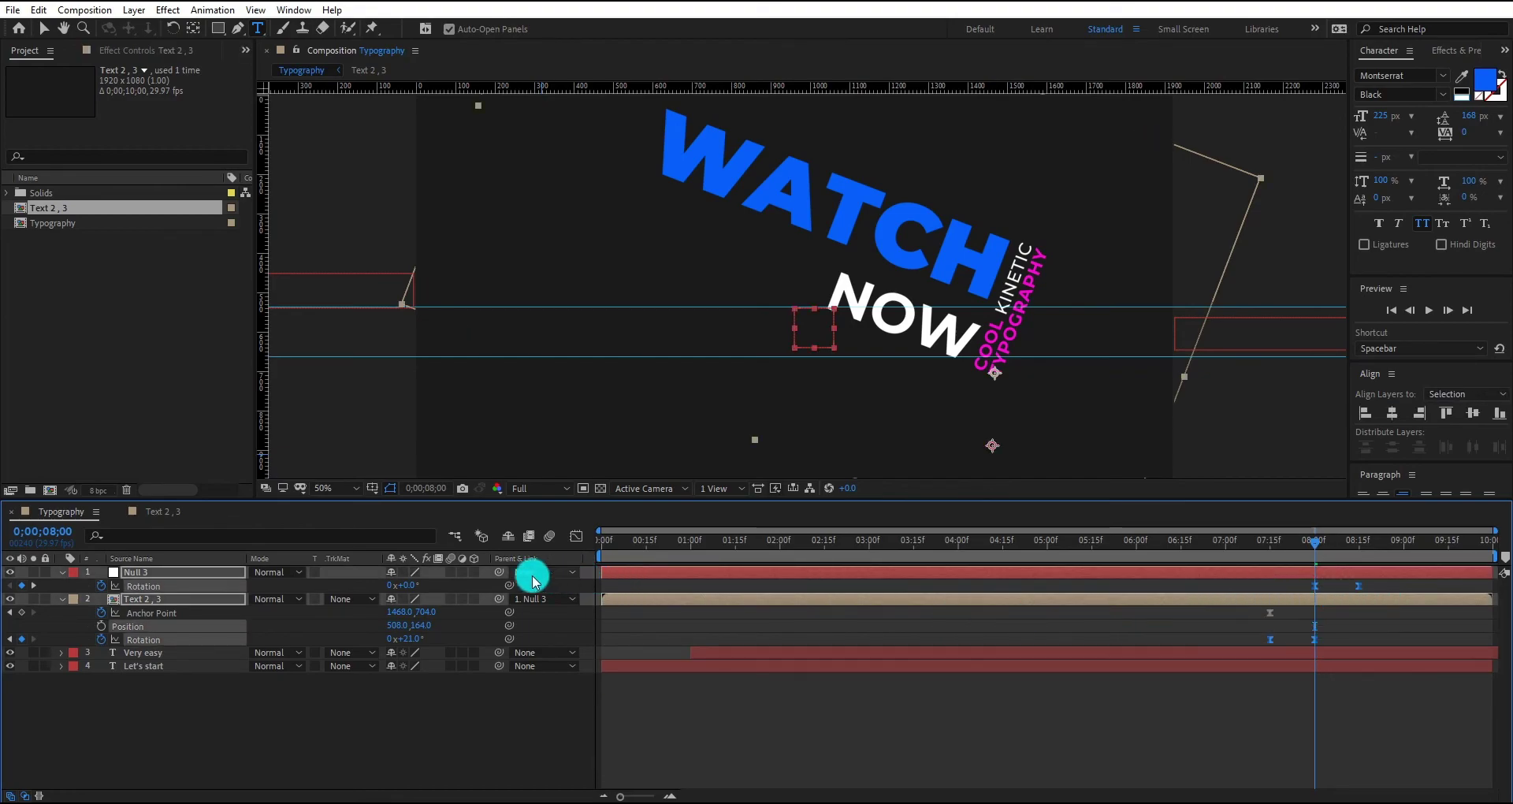
click(578, 536)
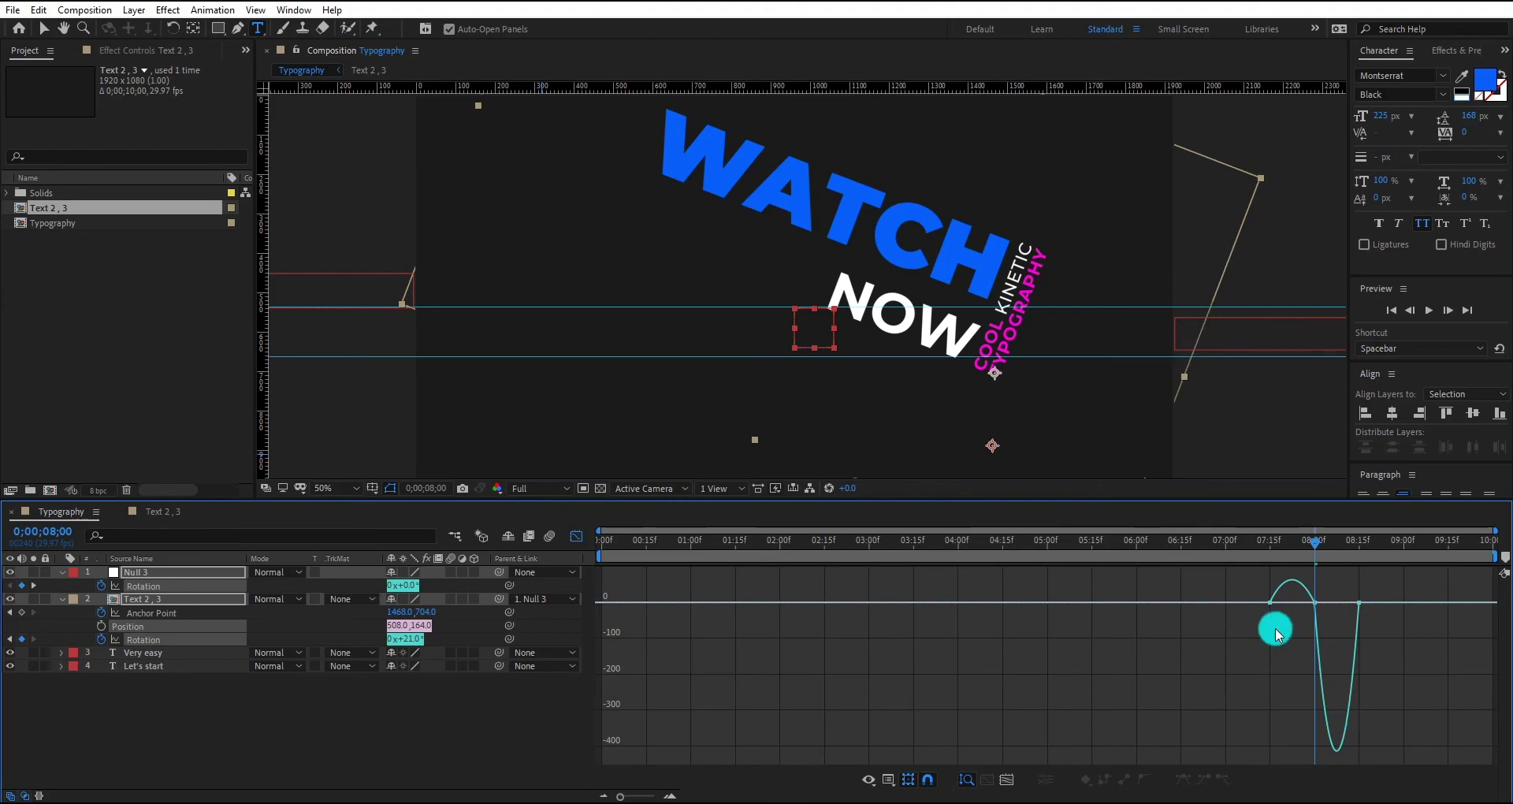
mouse_move(1300, 602)
mouse_down()
mouse_move(1287, 609)
mouse_move(1327, 597)
mouse_up()
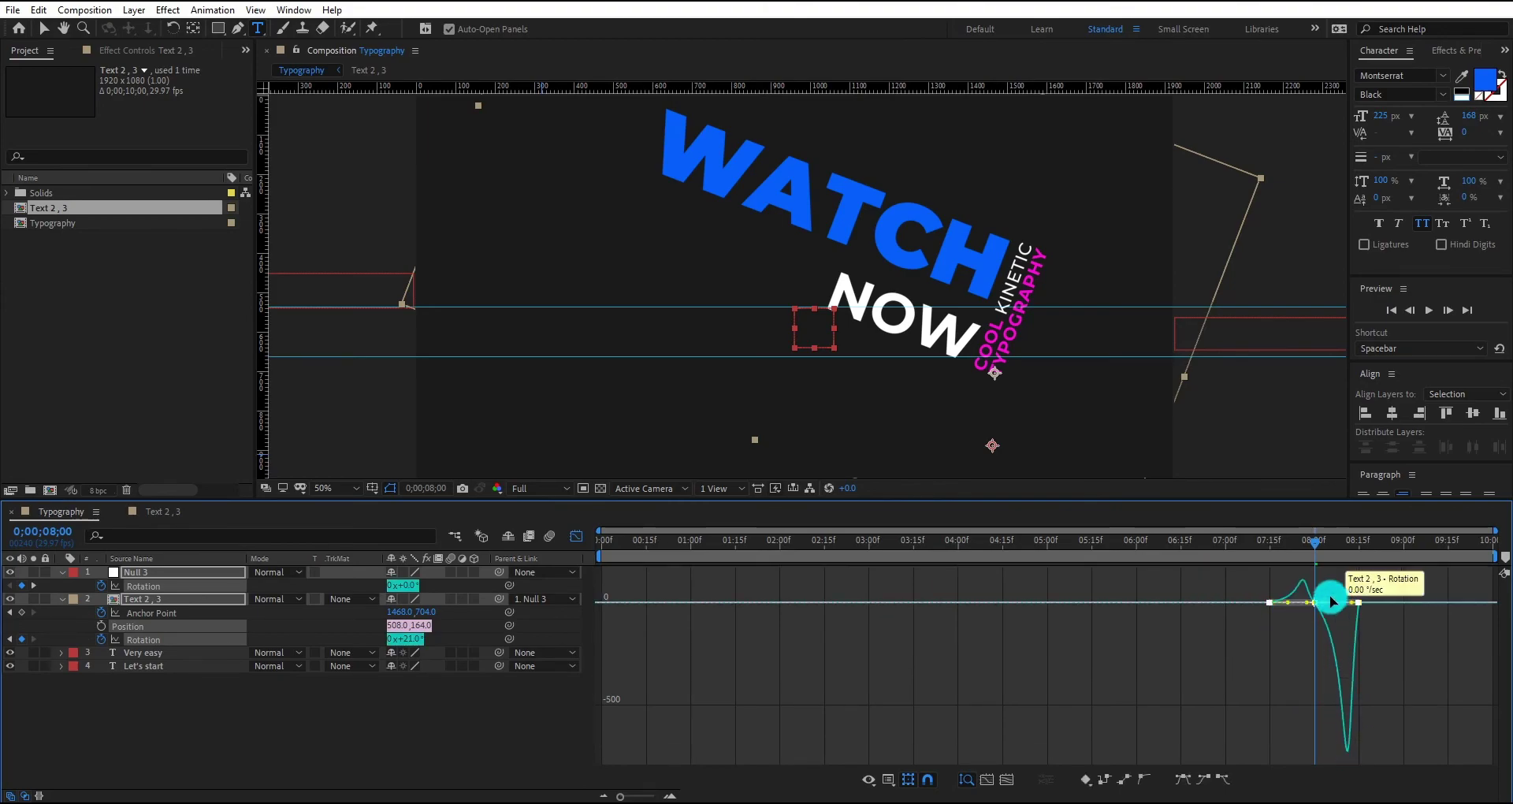
Preview the eased swing-out from 0;00;07;15, return to the layer view, and play the whole animation from the start.
click(1270, 541)
key(space)
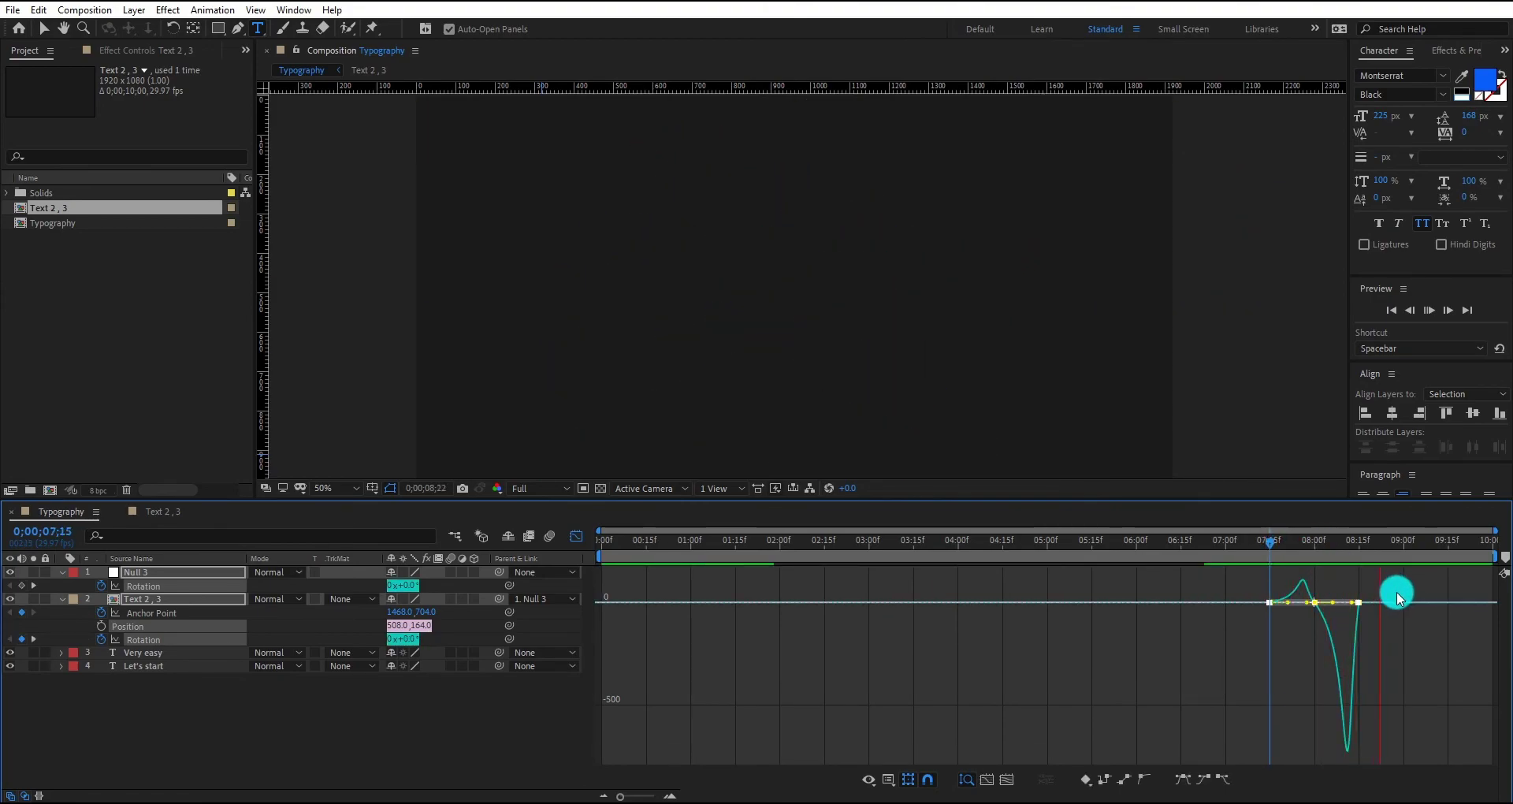
key(space)
click(571, 535)
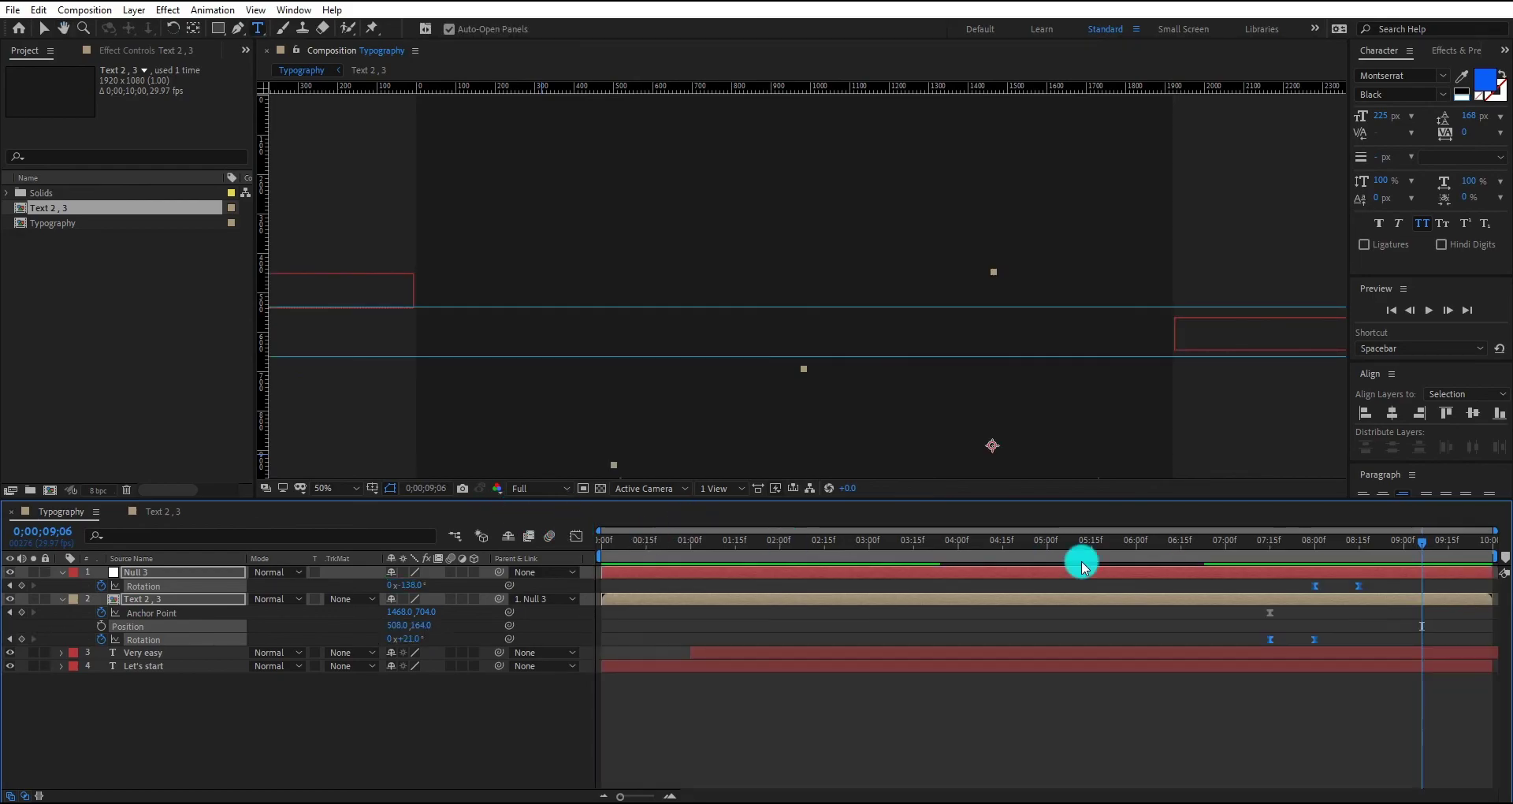
drag(1347, 556, 476, 565)
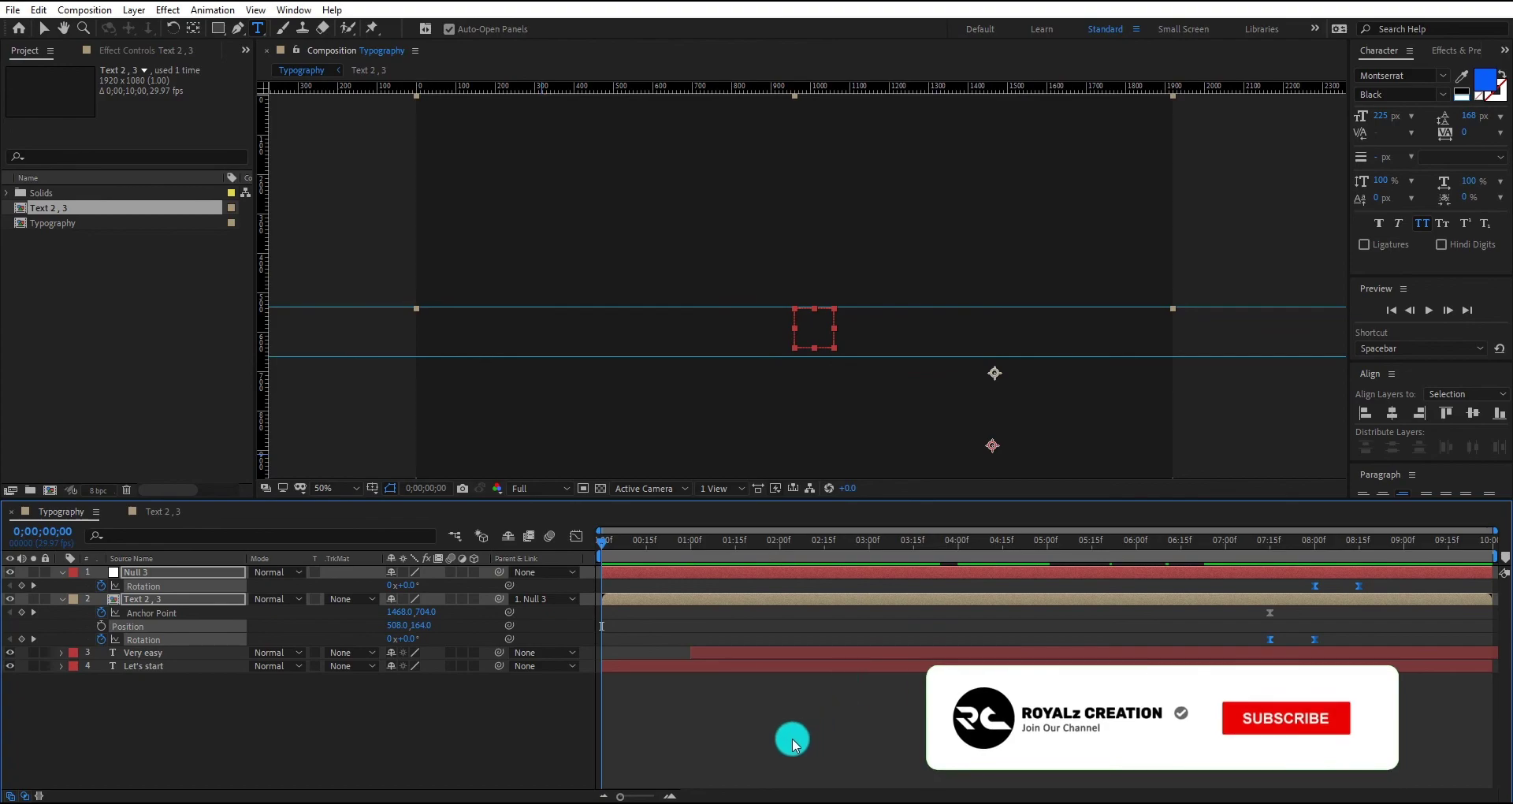
key(space)
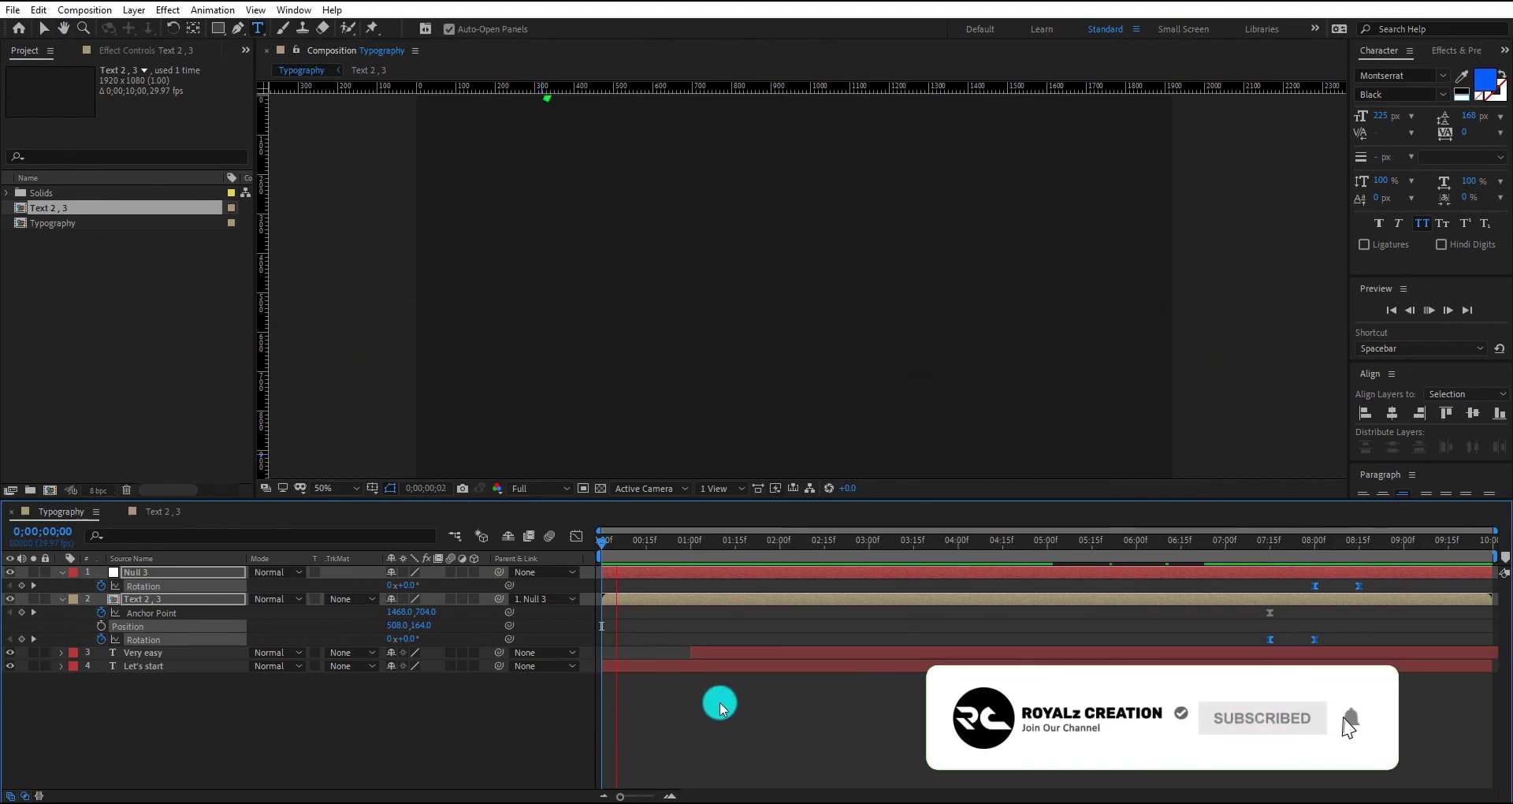